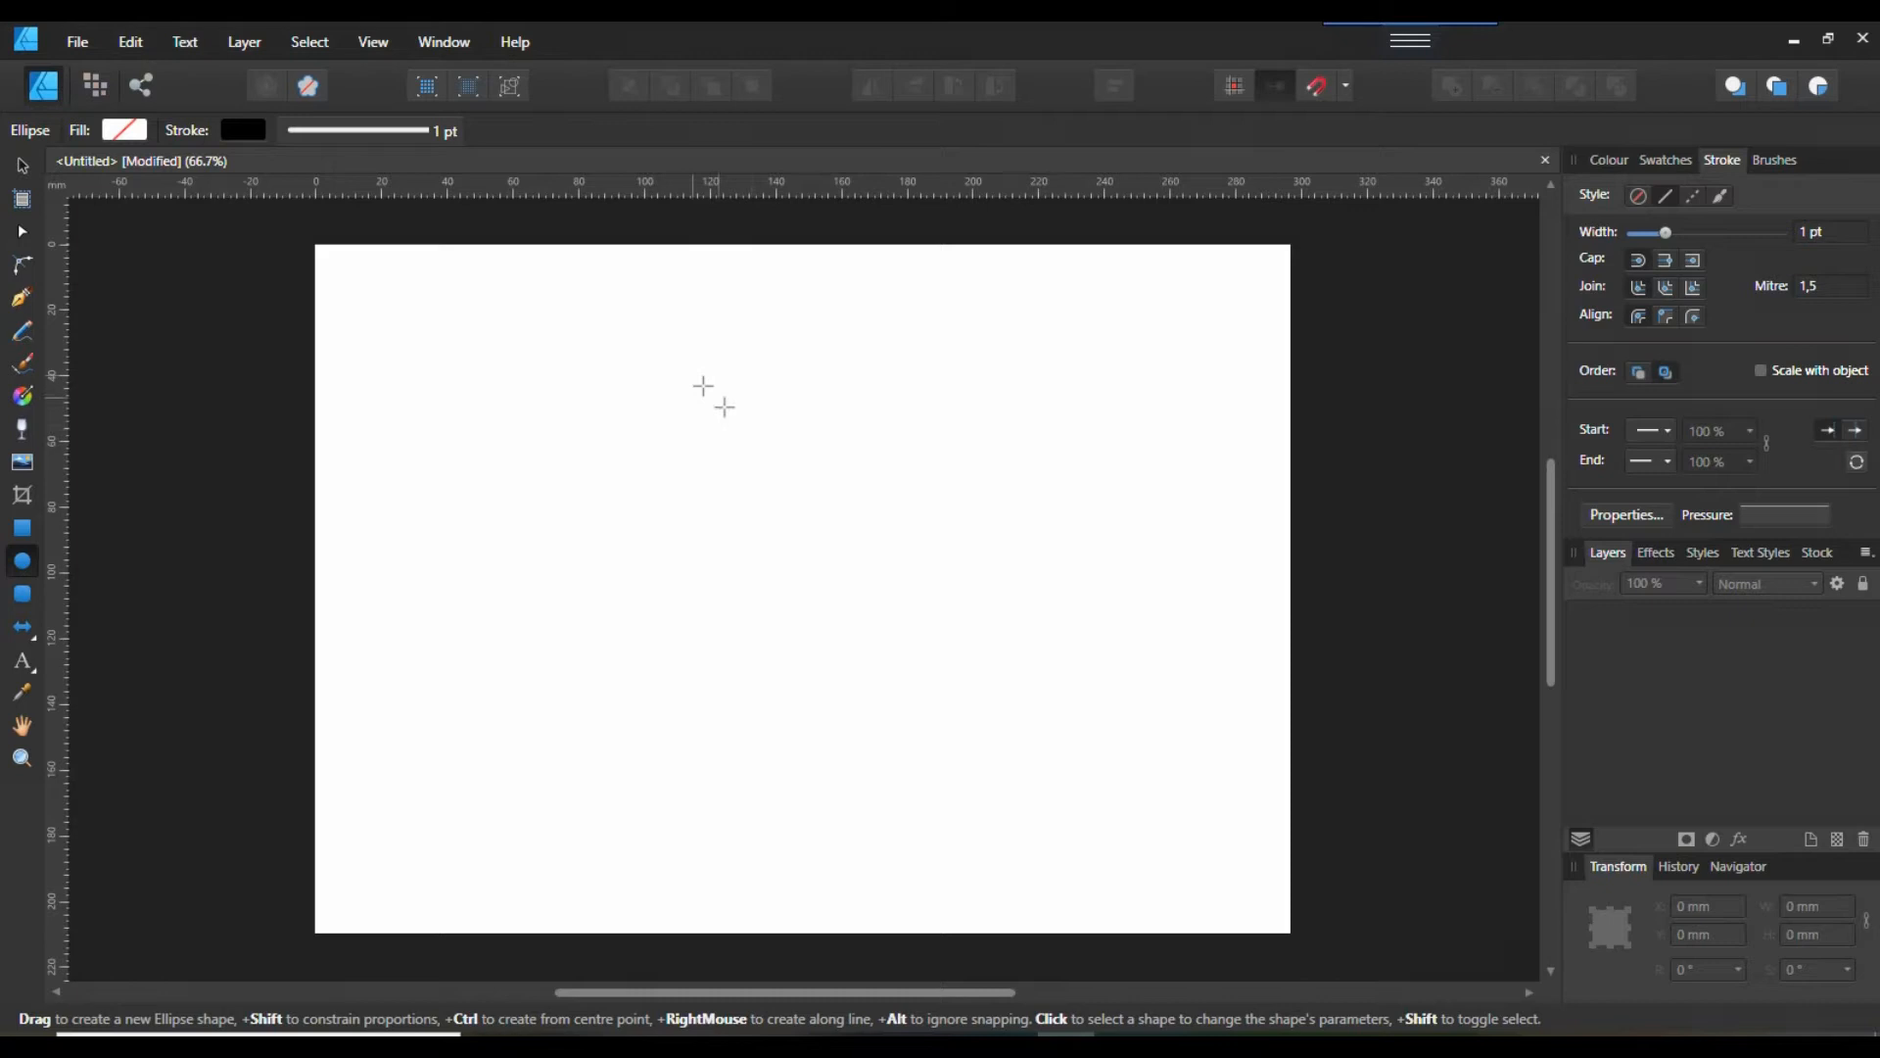
# - Draw an unfilled ellipse in the upper middle of the page and set its height and width to 60 mm
pyautogui.moveTo(701, 386); pyautogui.dragTo(855, 554)
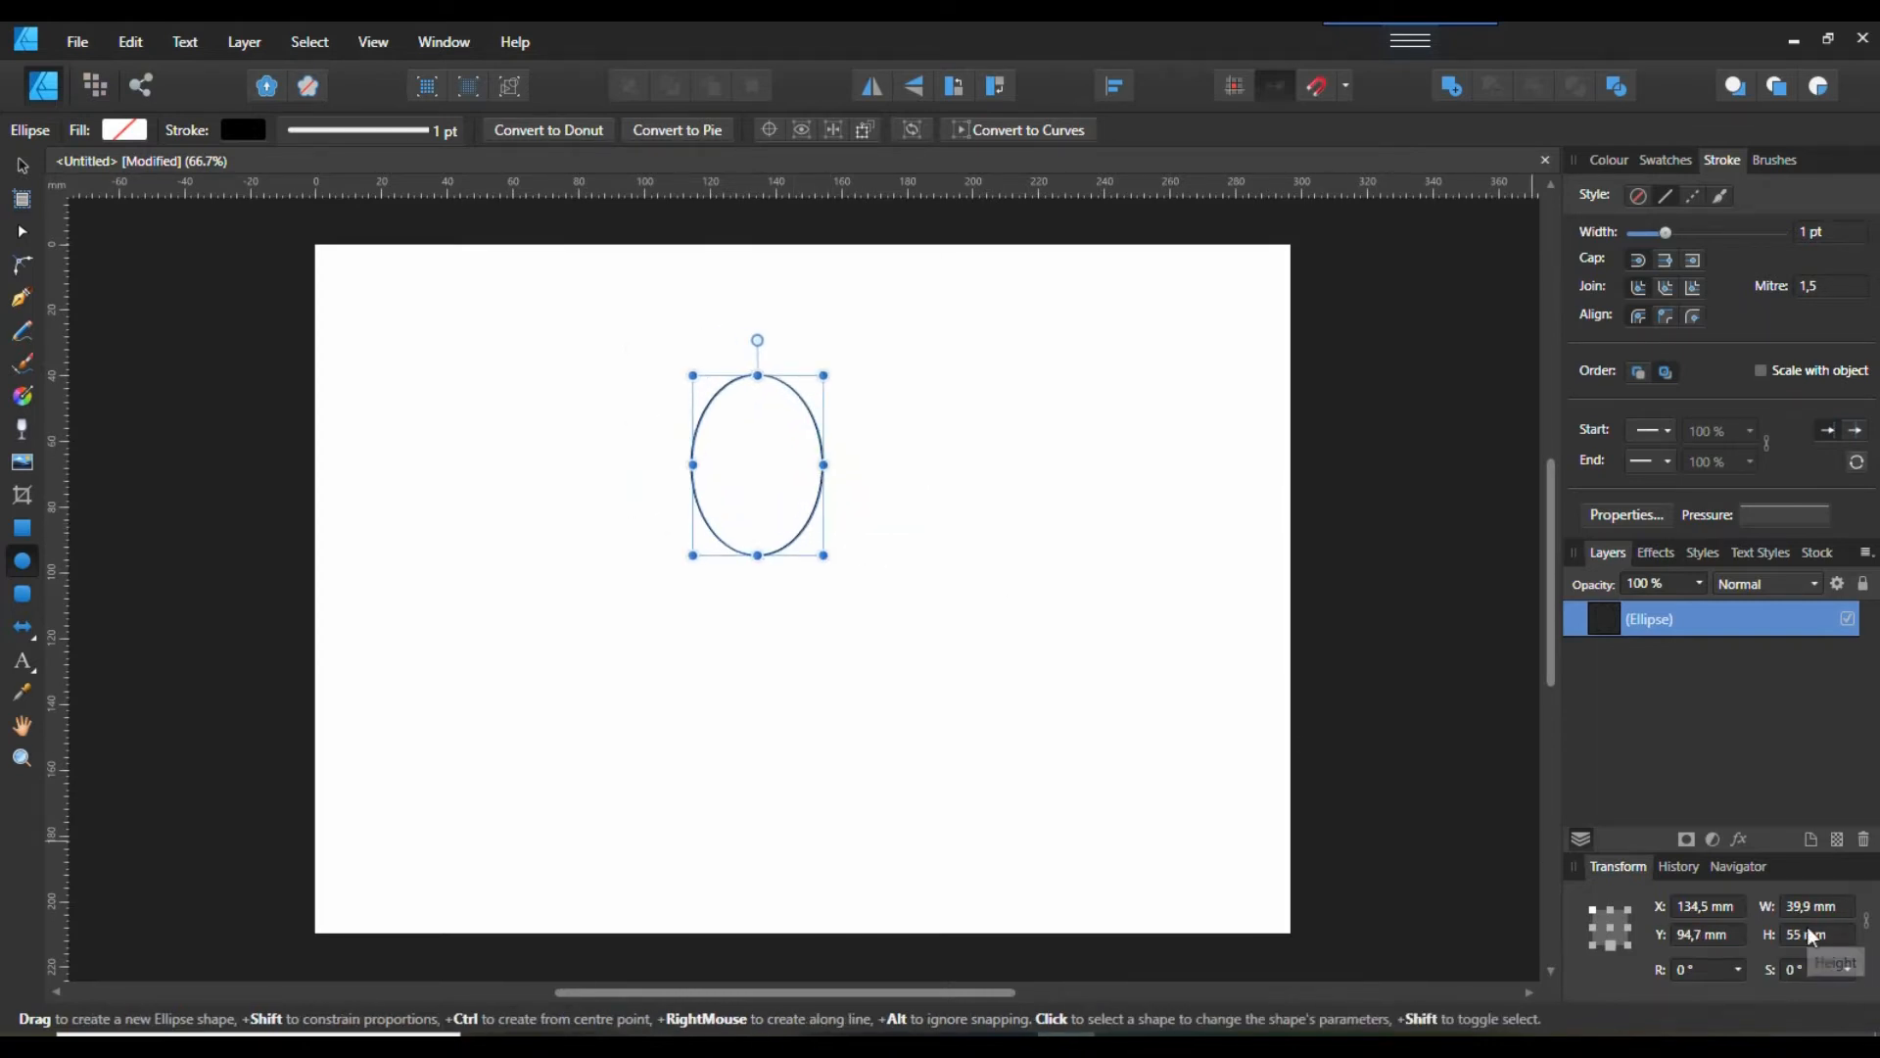
pyautogui.write('60')
pyautogui.click(1823, 907)
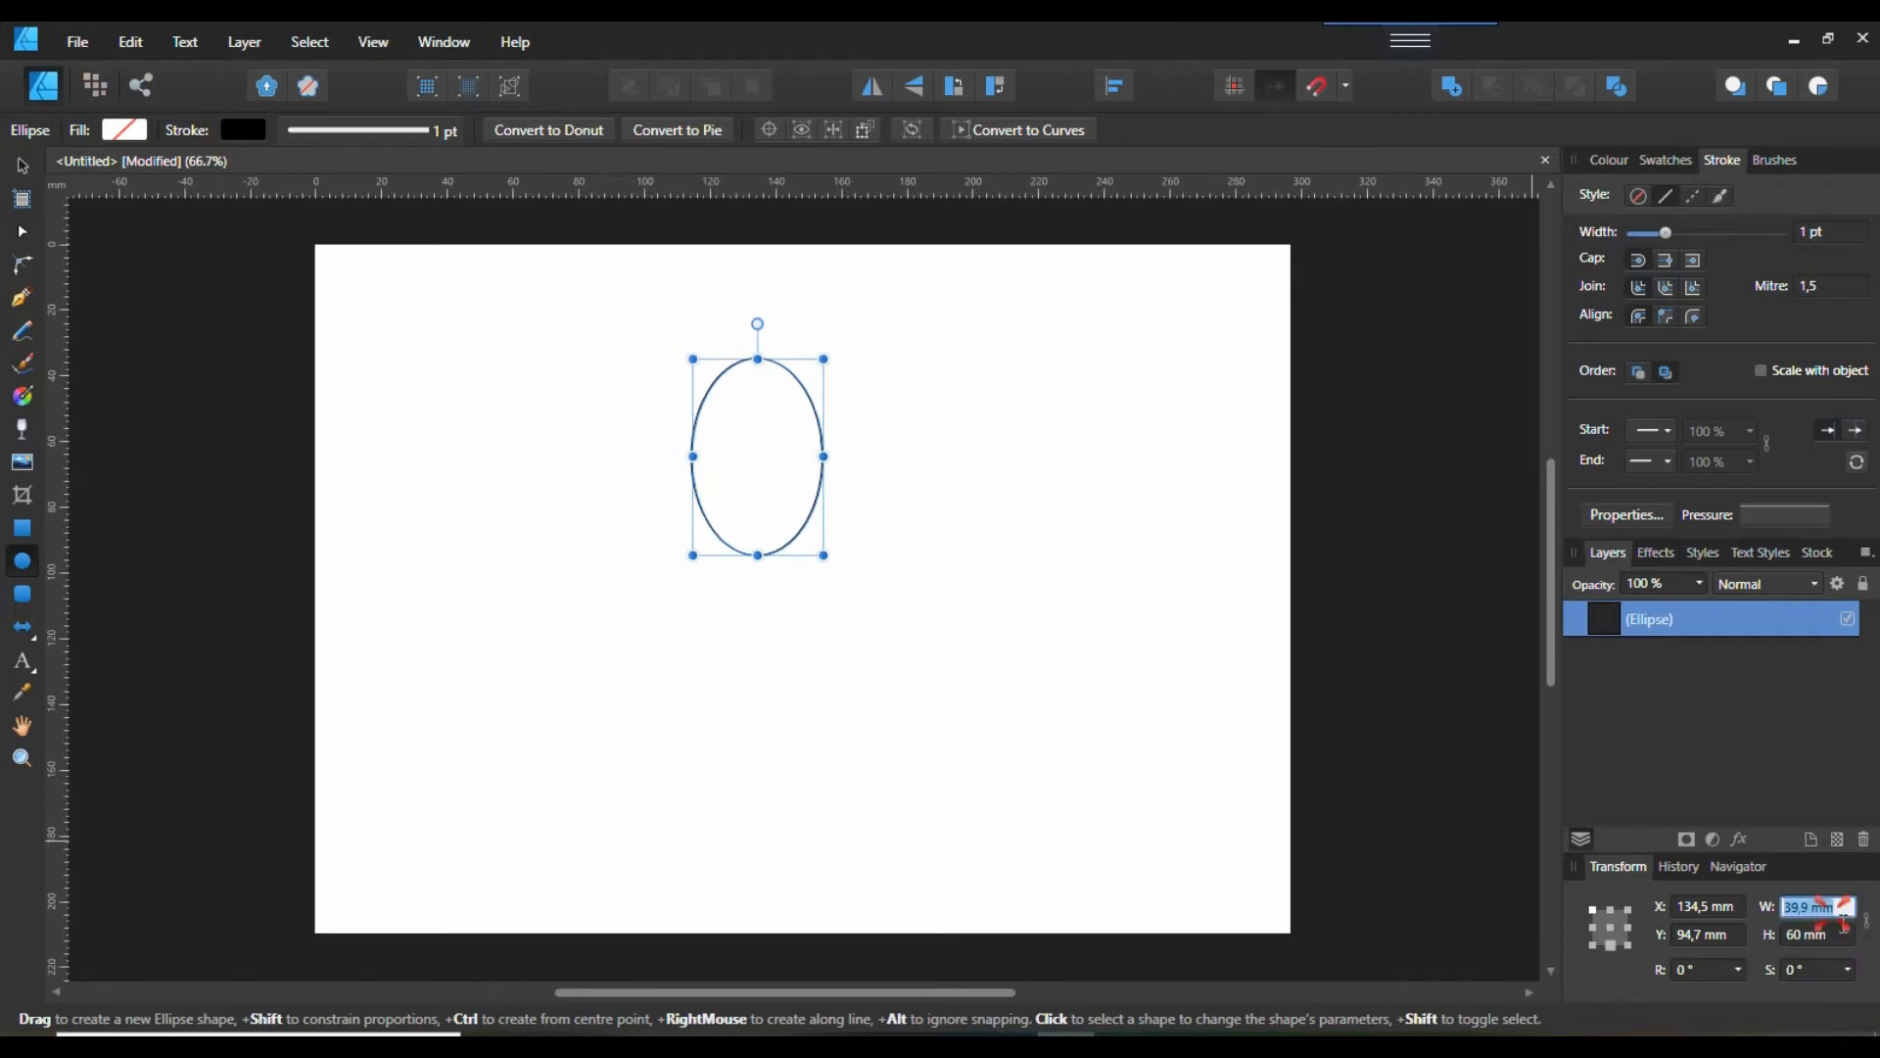
pyautogui.write('60')
pyautogui.press('Return')
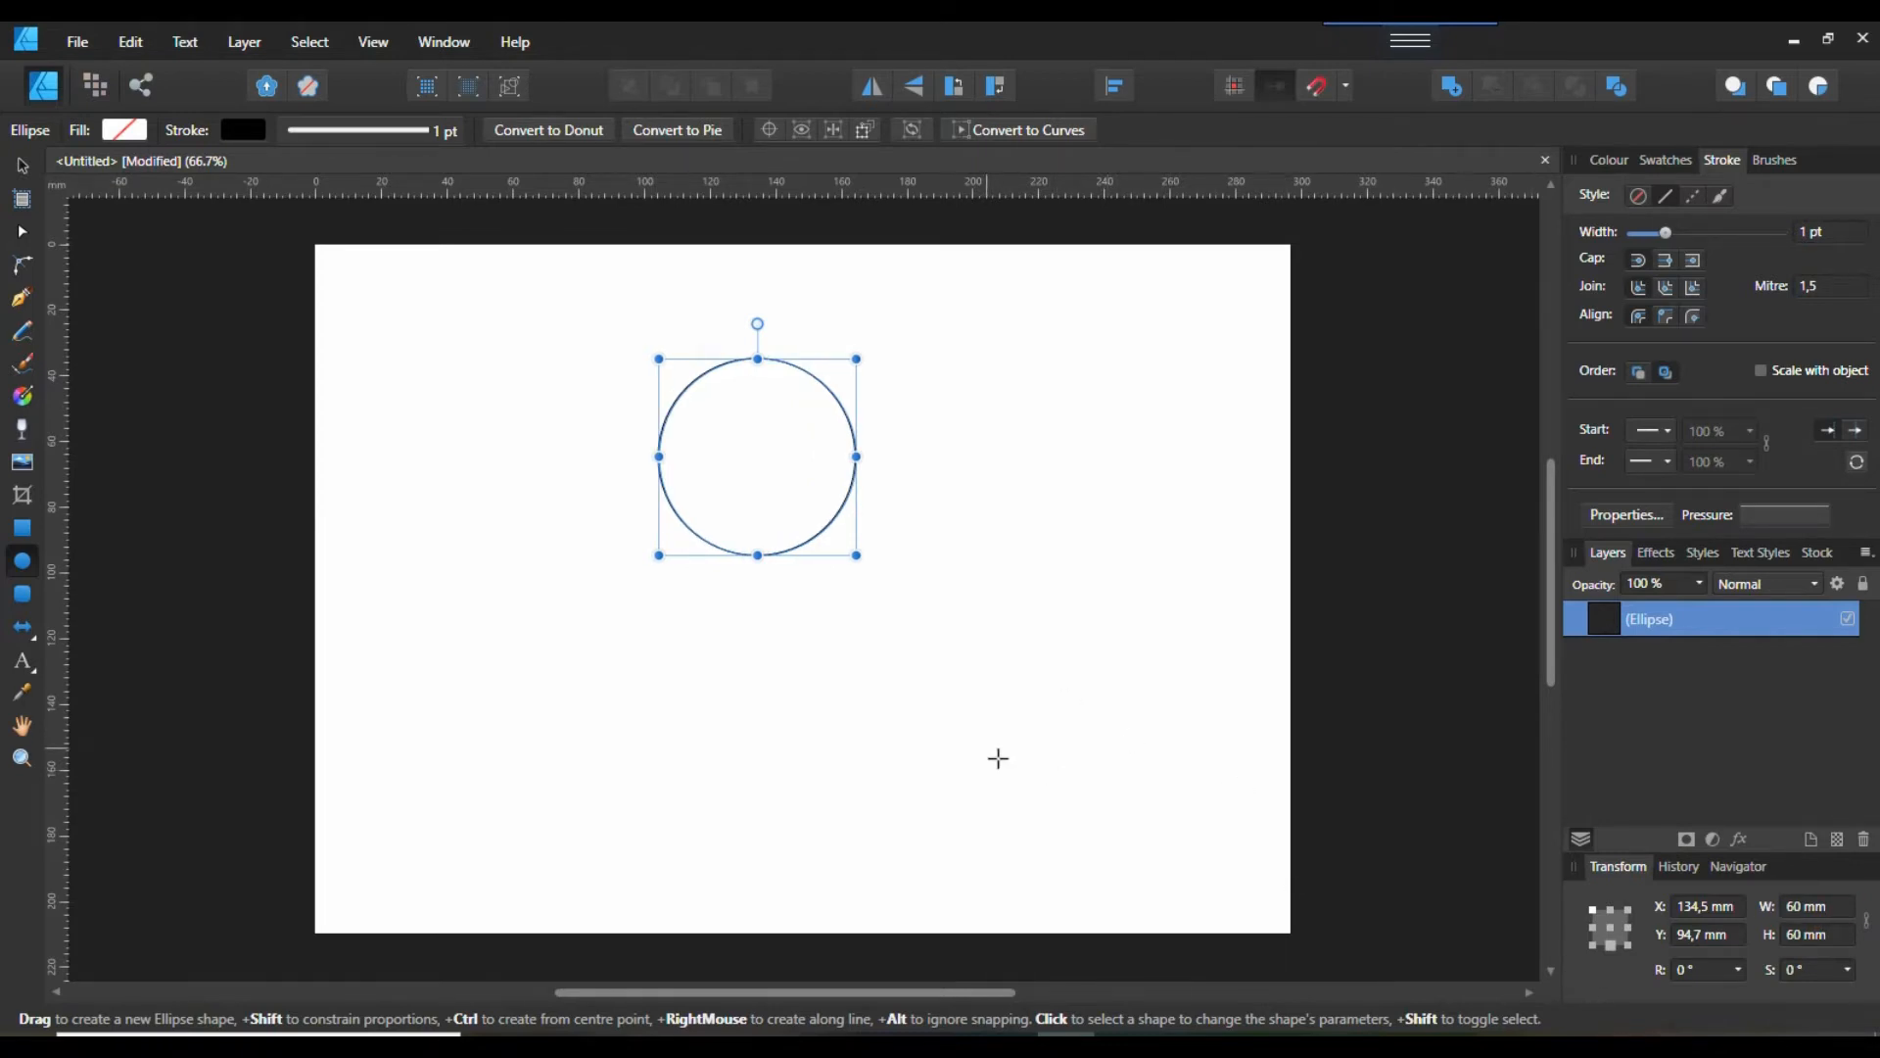
# - Duplicate the circle and rotate the copy 180° about its bottom-centre anchor point
pyautogui.press('alt')
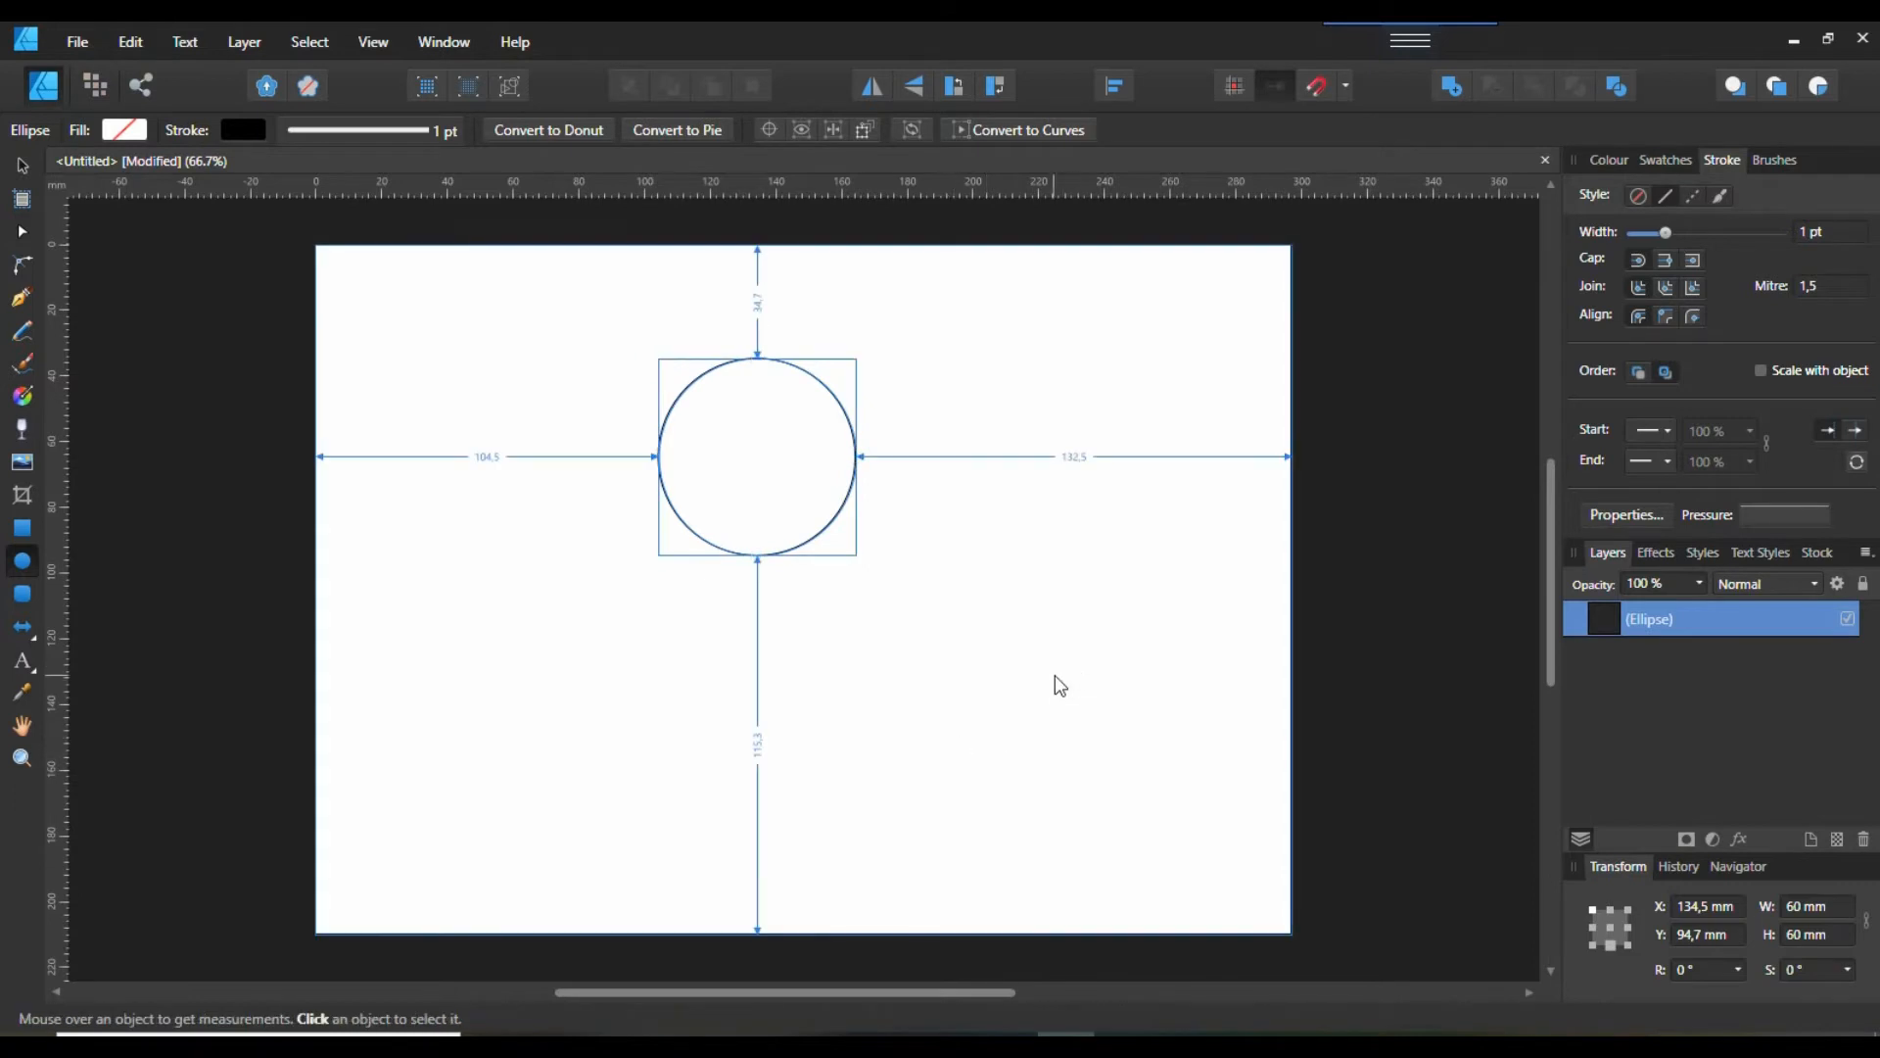
pyautogui.hotkey('ctrl', 'j')
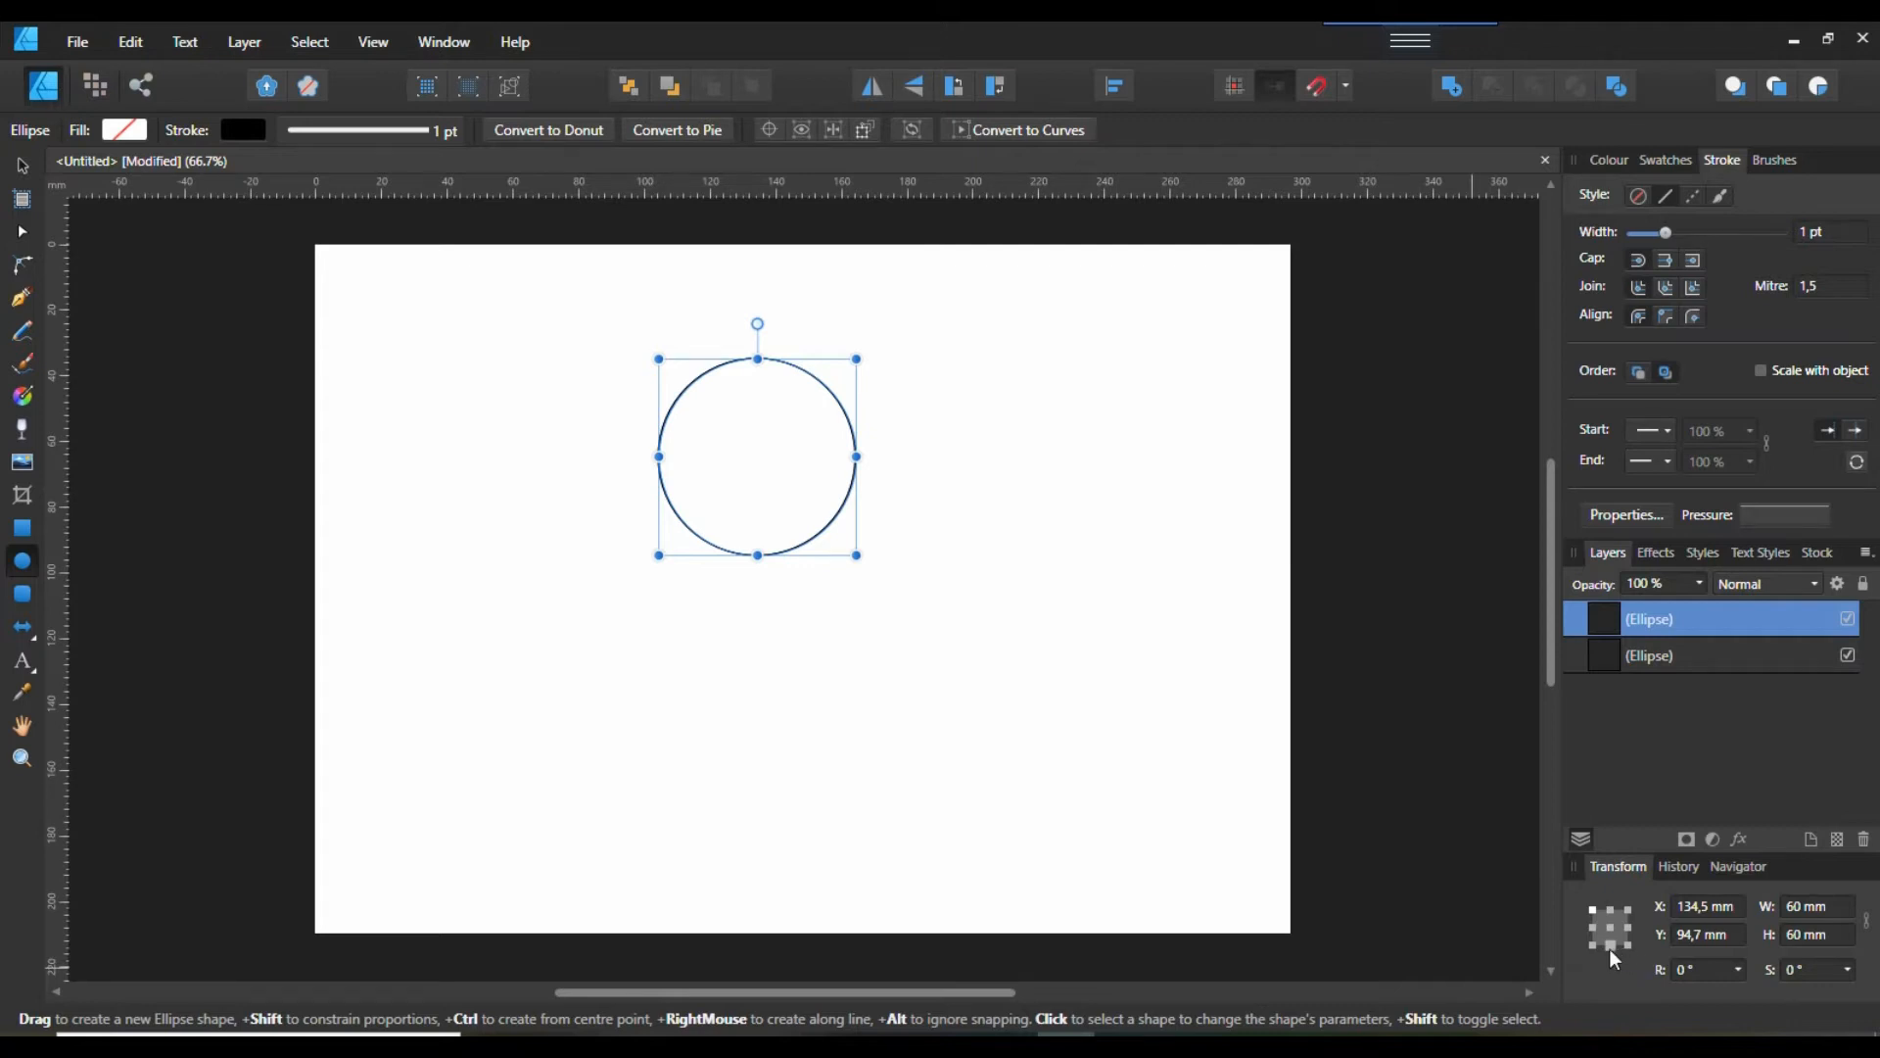
pyautogui.click(1696, 974)
pyautogui.write('180')
pyautogui.press('Return')
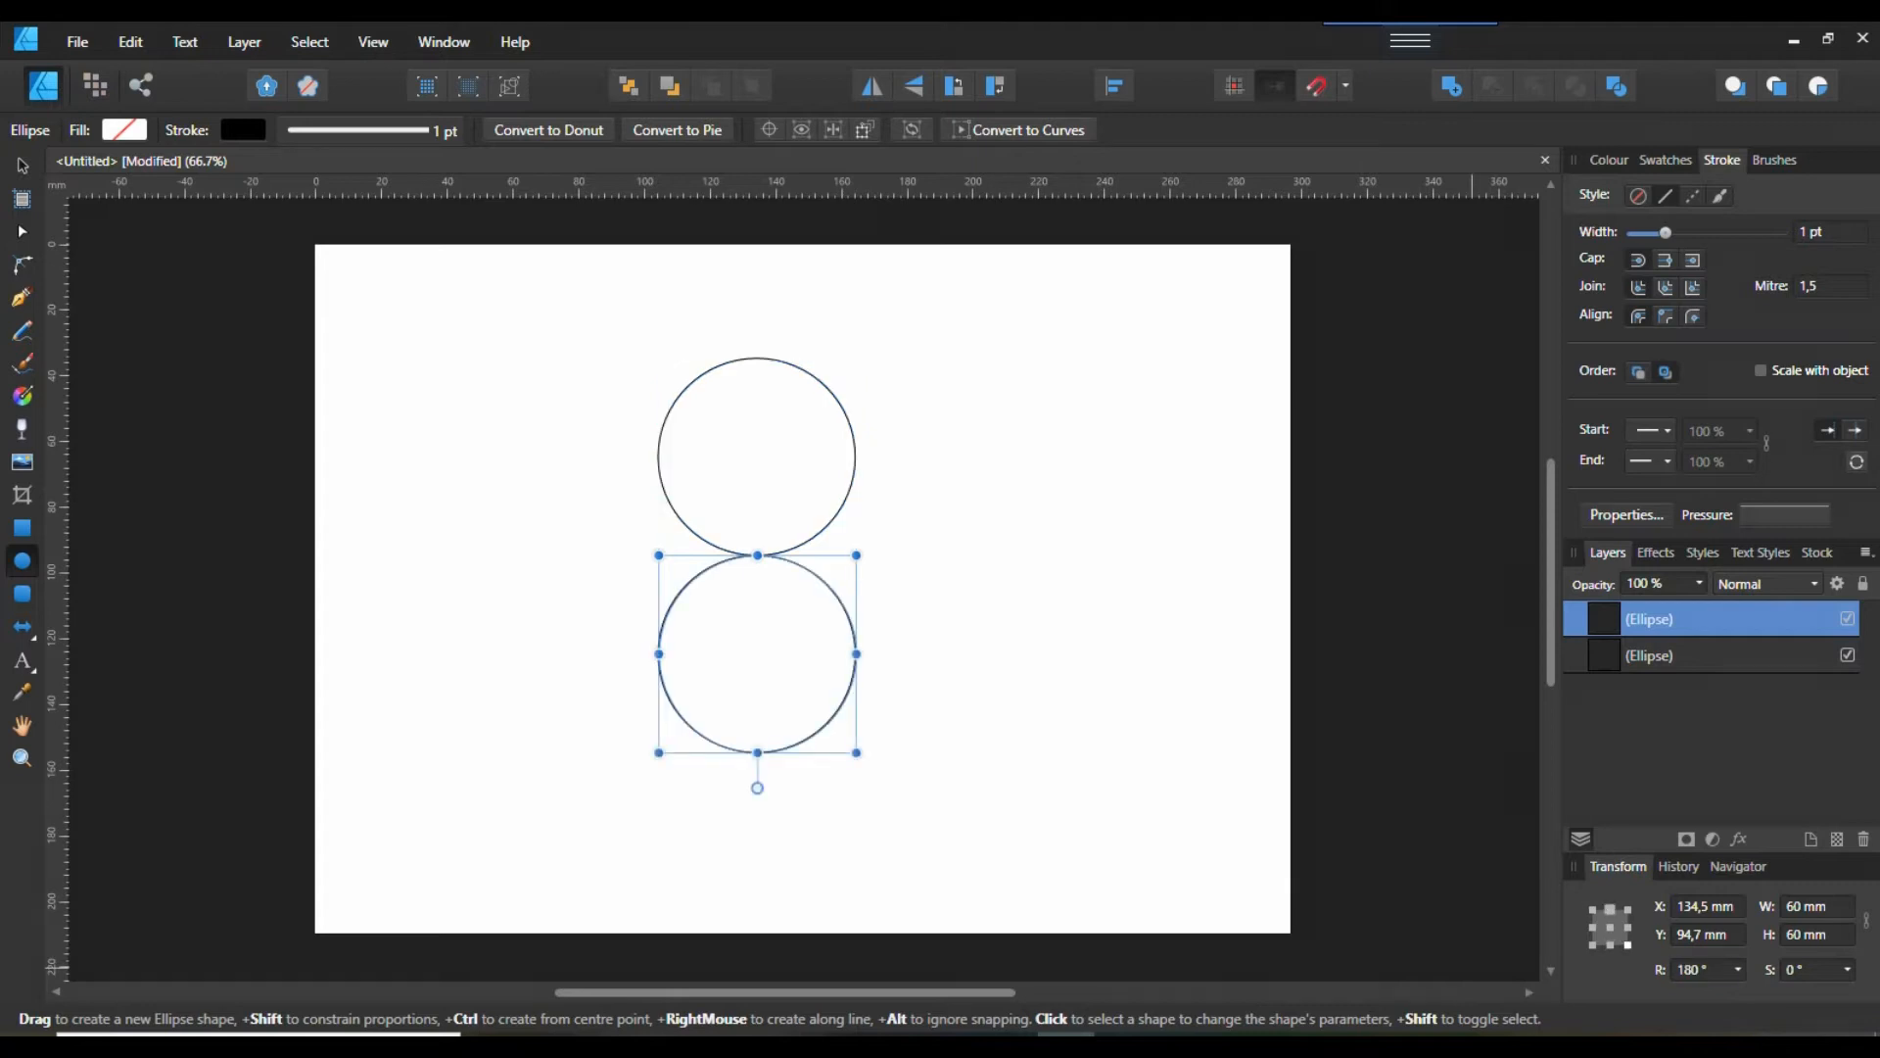
pyautogui.press('alt')
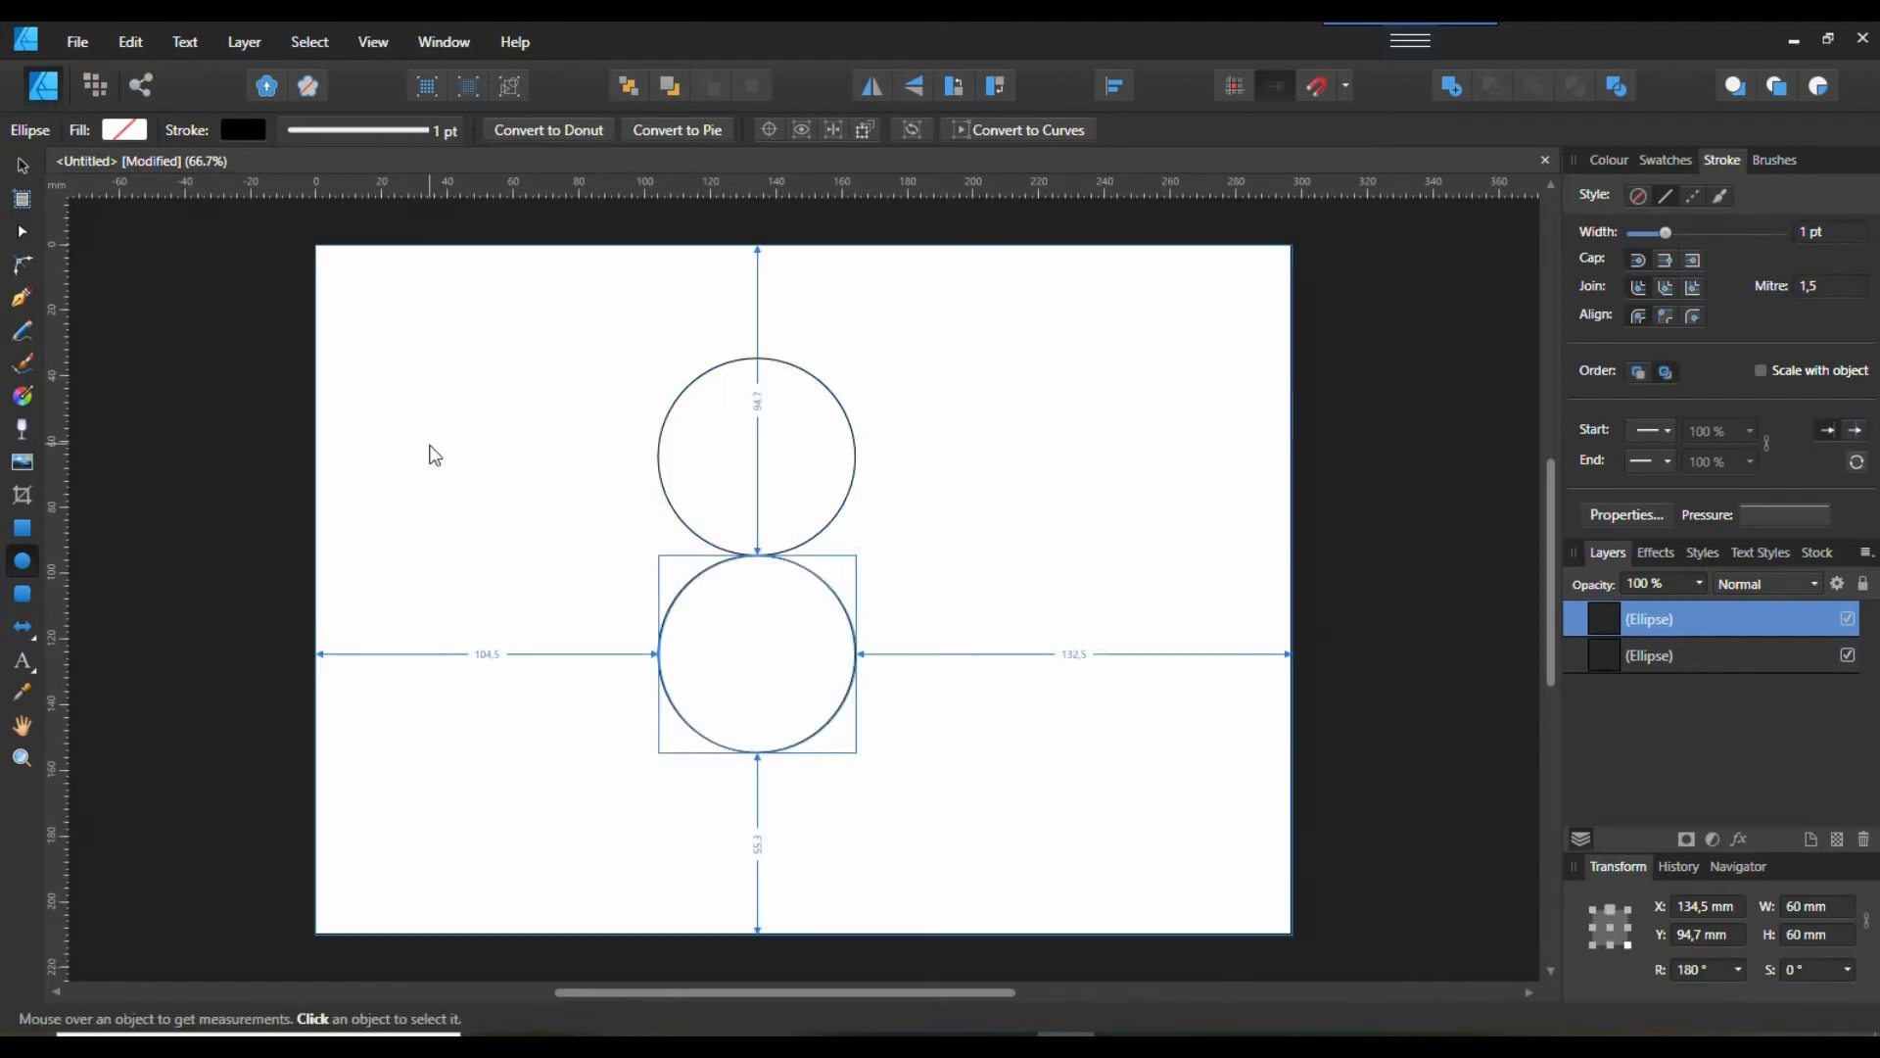
# - Select both circles, duplicate the pair, and rotate the copies to -90° about their shared centre
pyautogui.hotkey('ctrl', 'a')
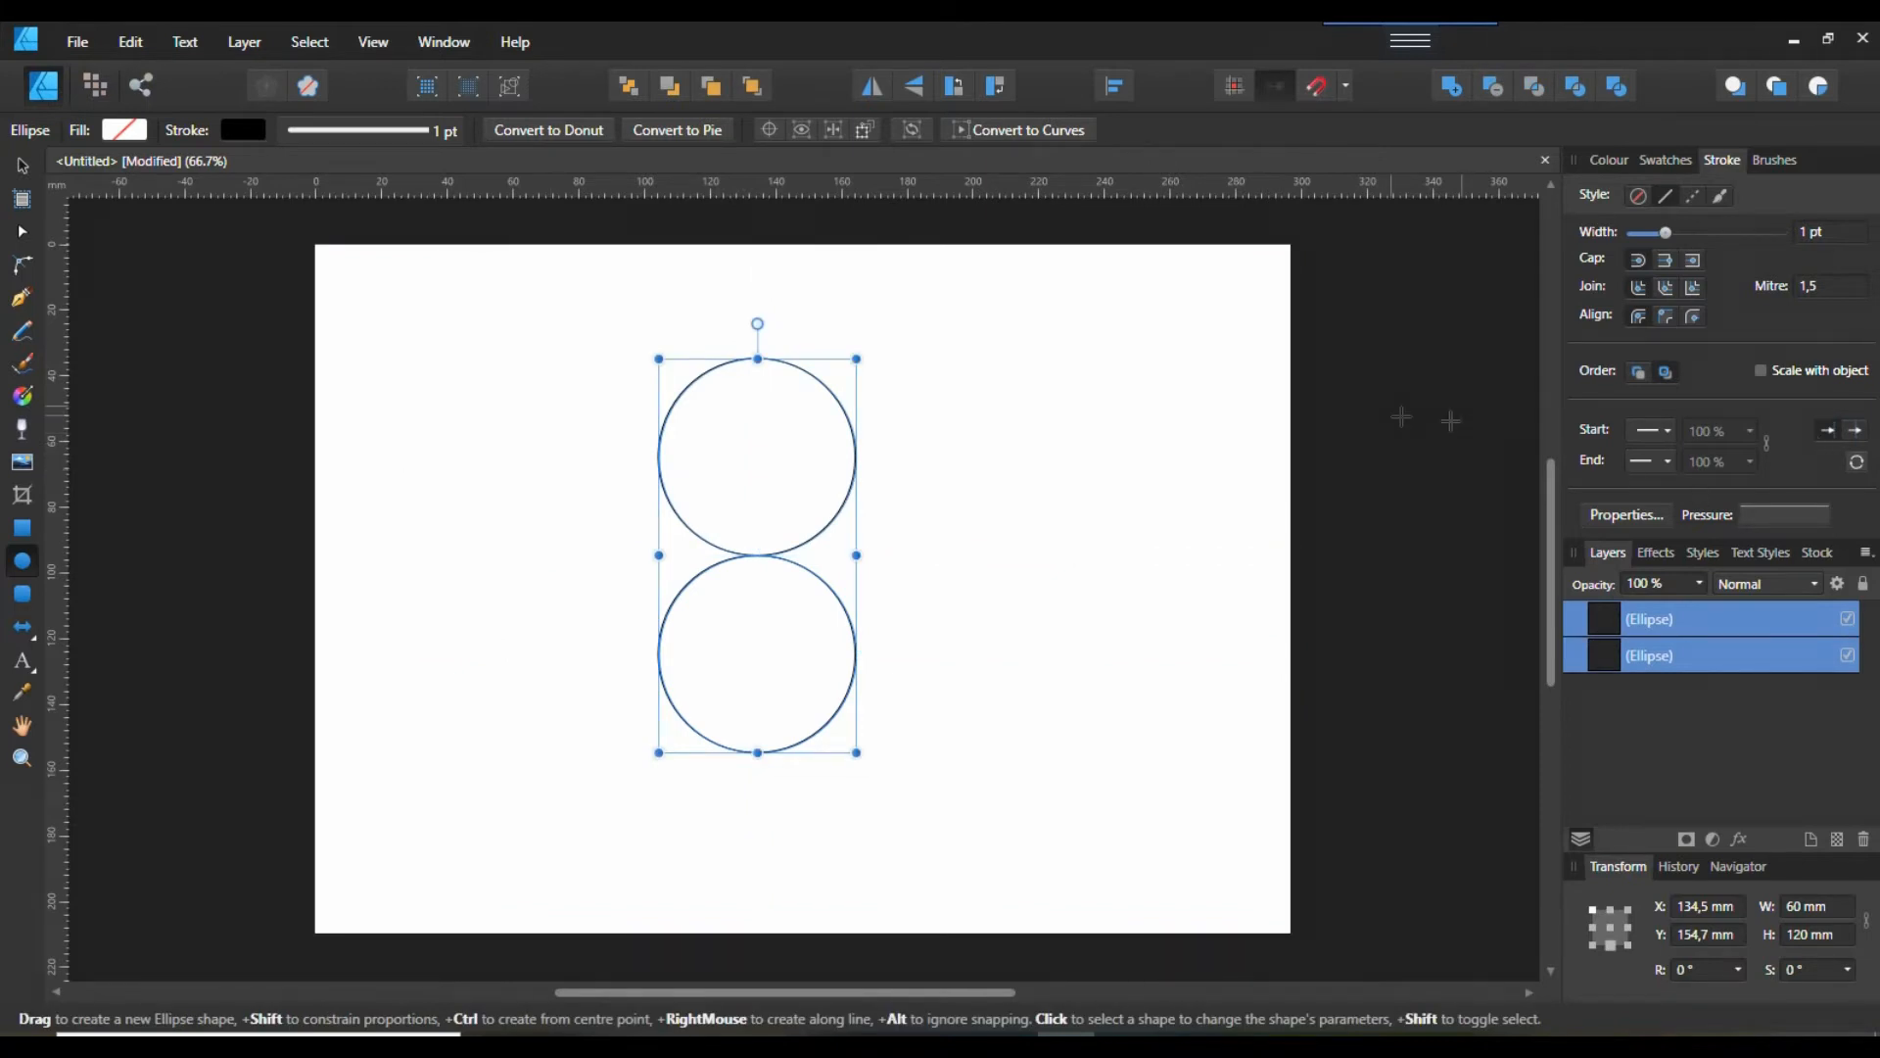
pyautogui.click(1609, 160)
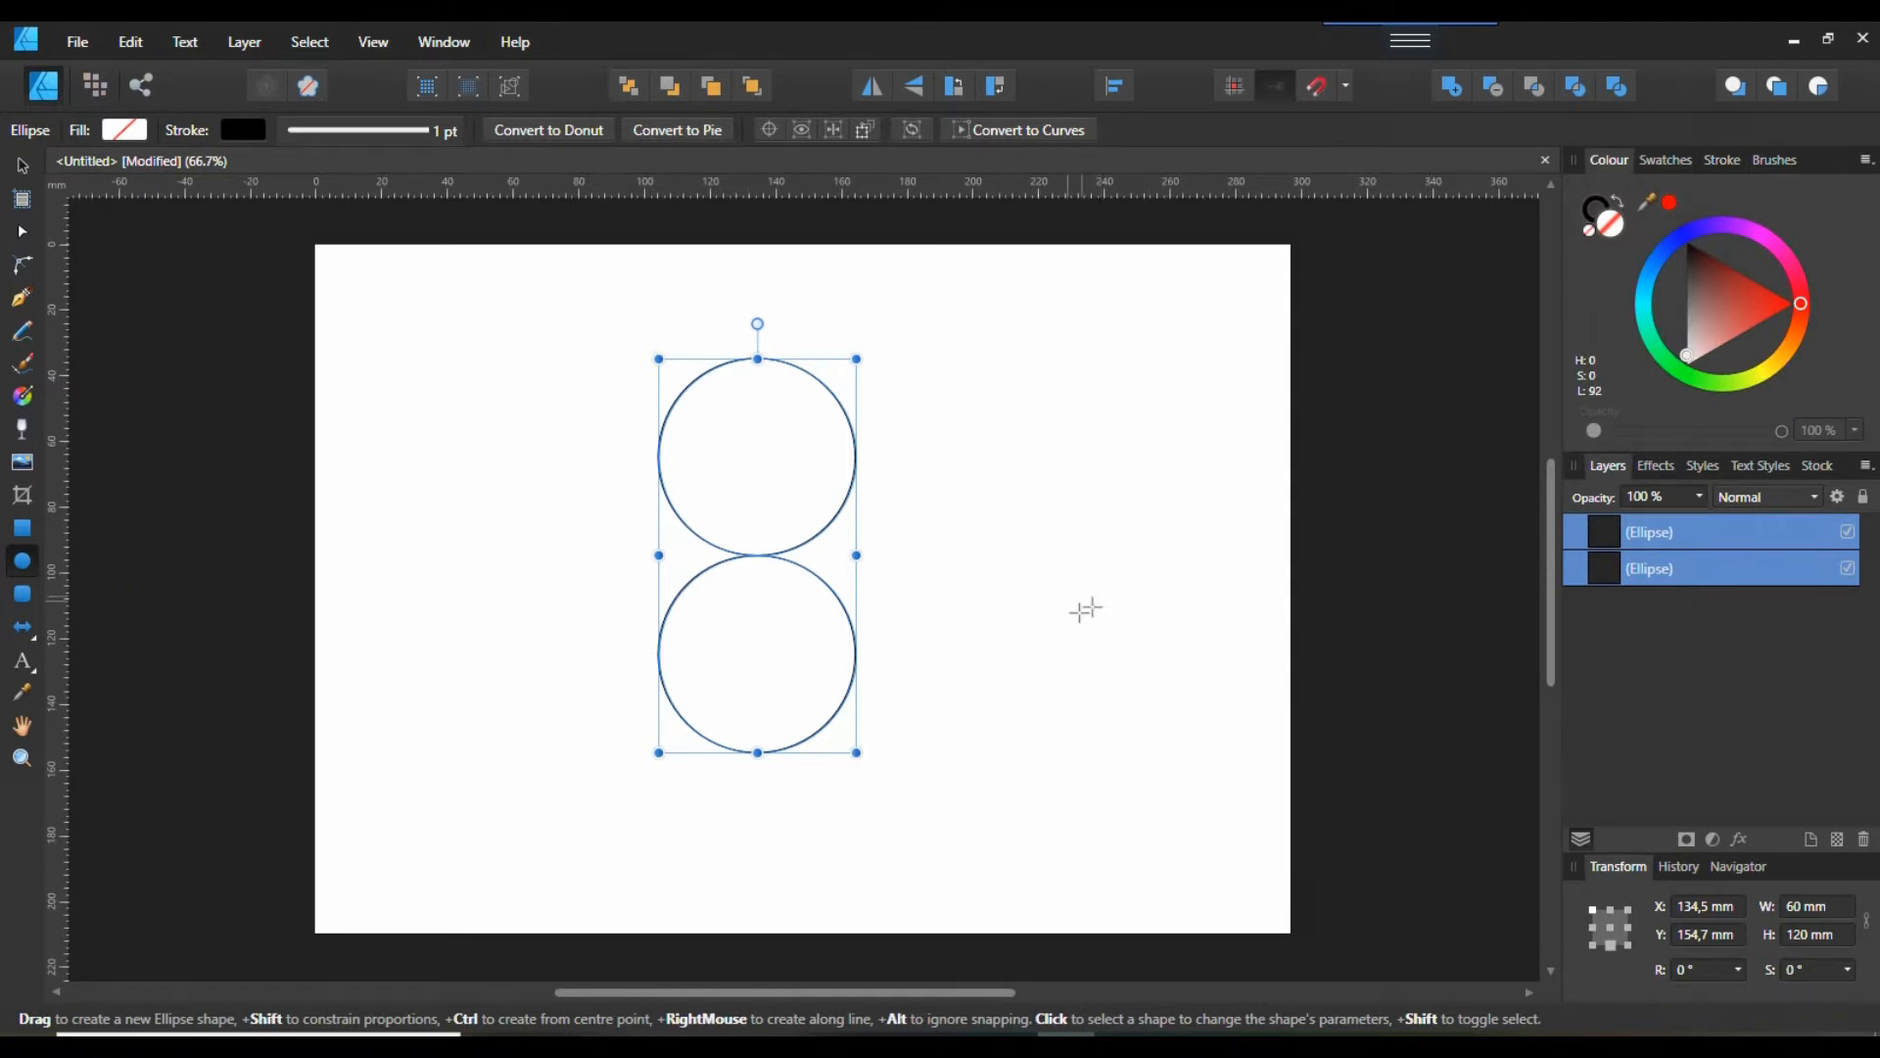
pyautogui.hotkey('ctrl', 'j')
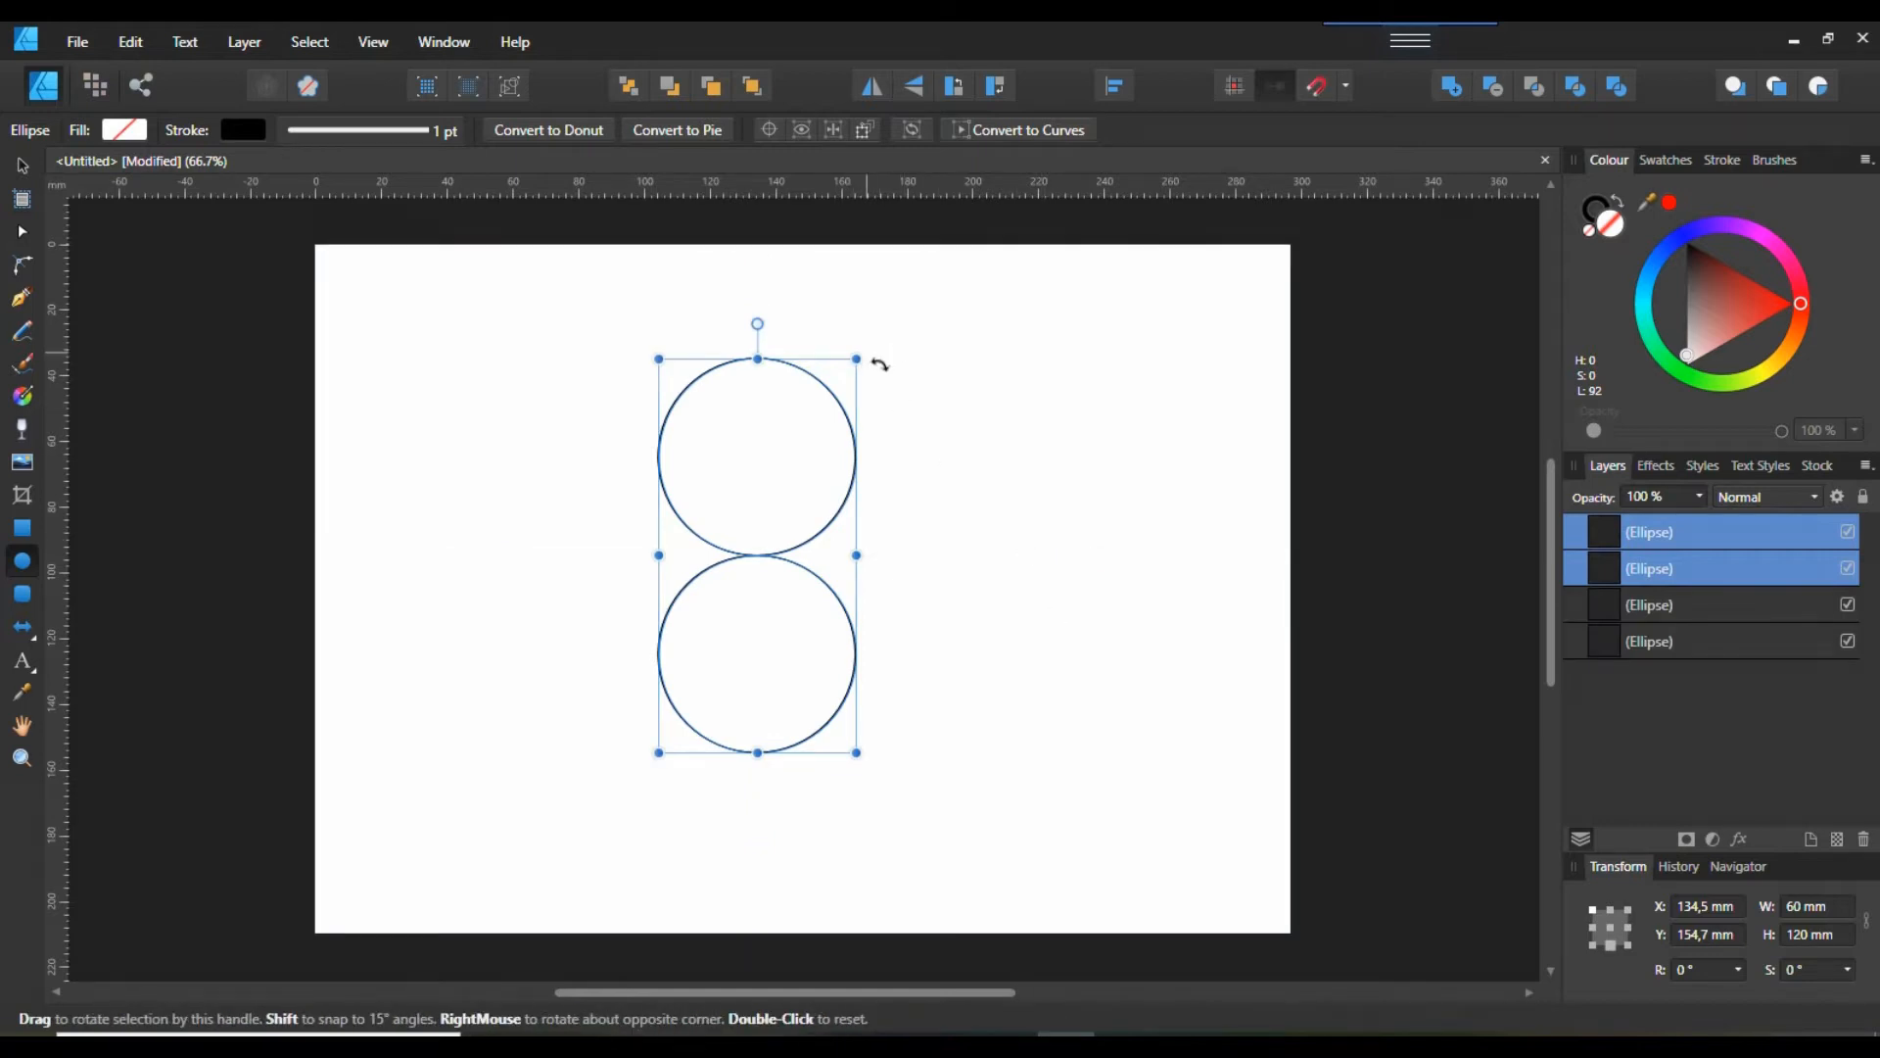
pyautogui.click(1607, 929)
pyautogui.moveTo(879, 360); pyautogui.dragTo(1041, 702)
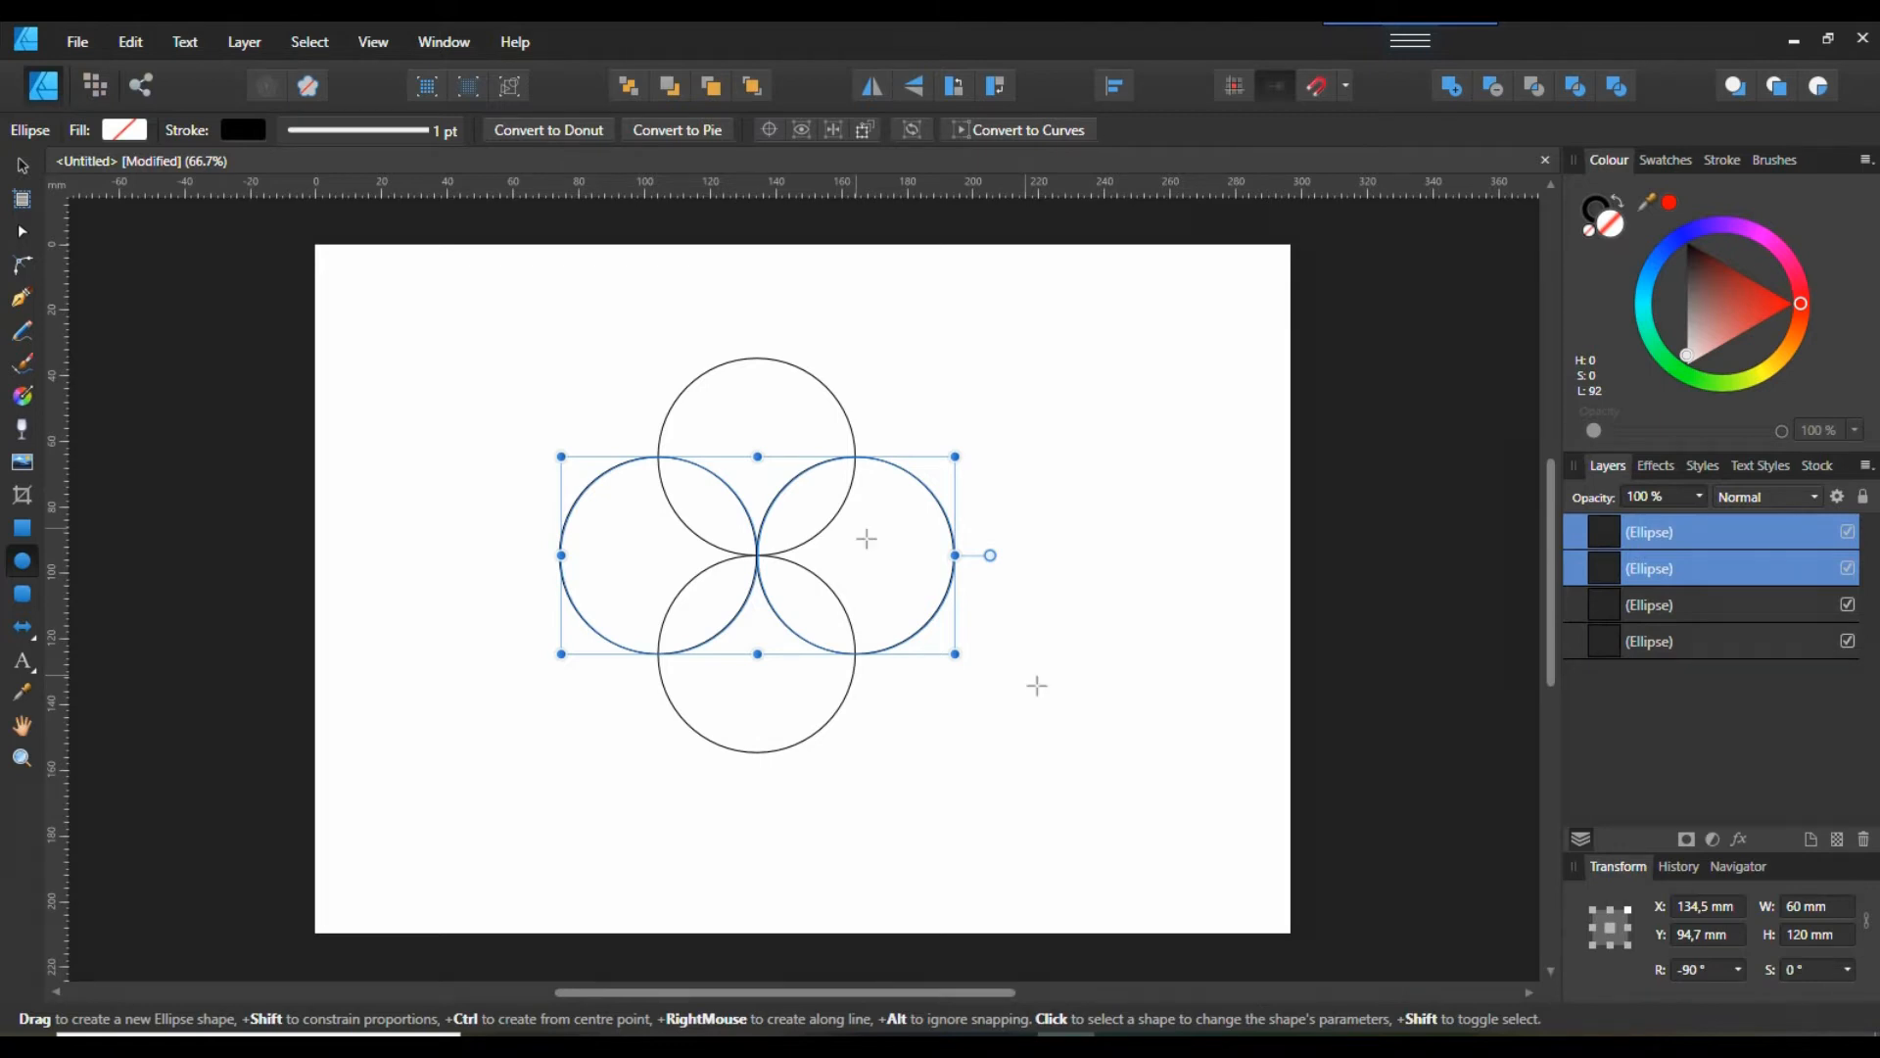
pyautogui.click(130, 42)
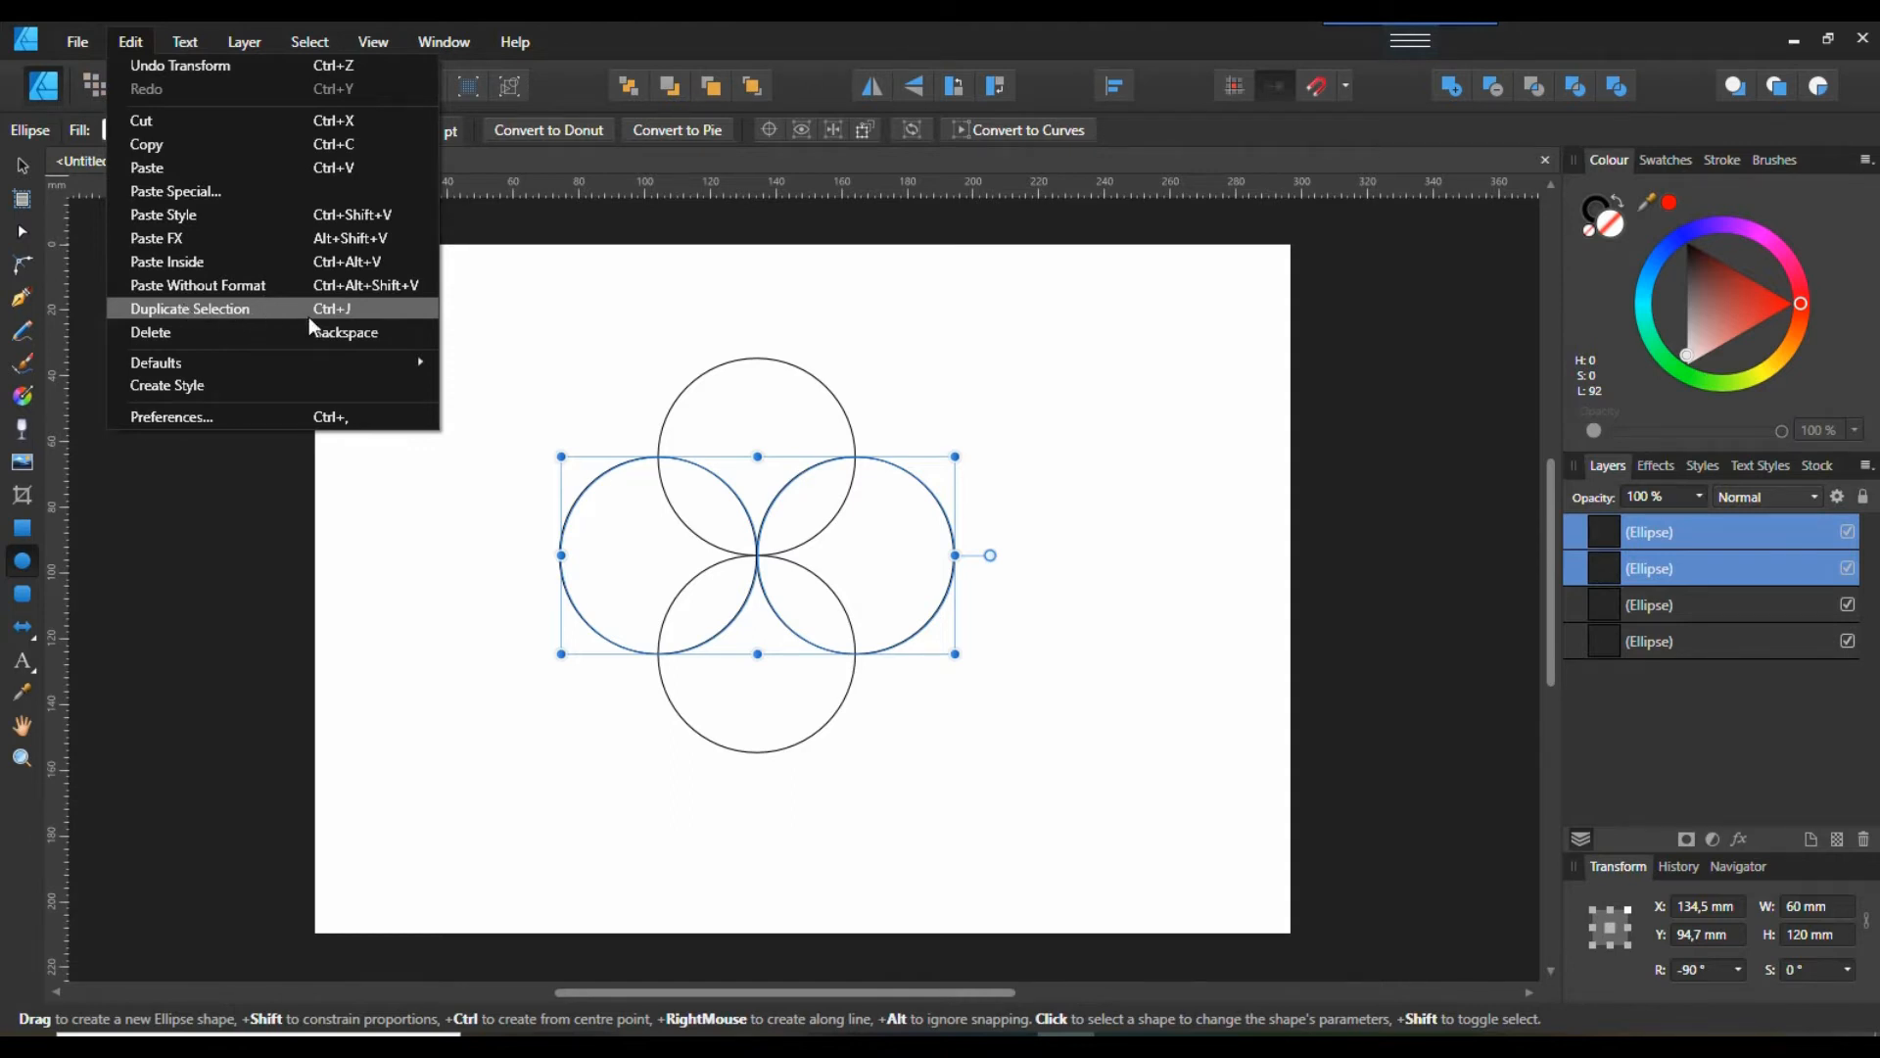
pyautogui.click(514, 514)
pyautogui.click(510, 512)
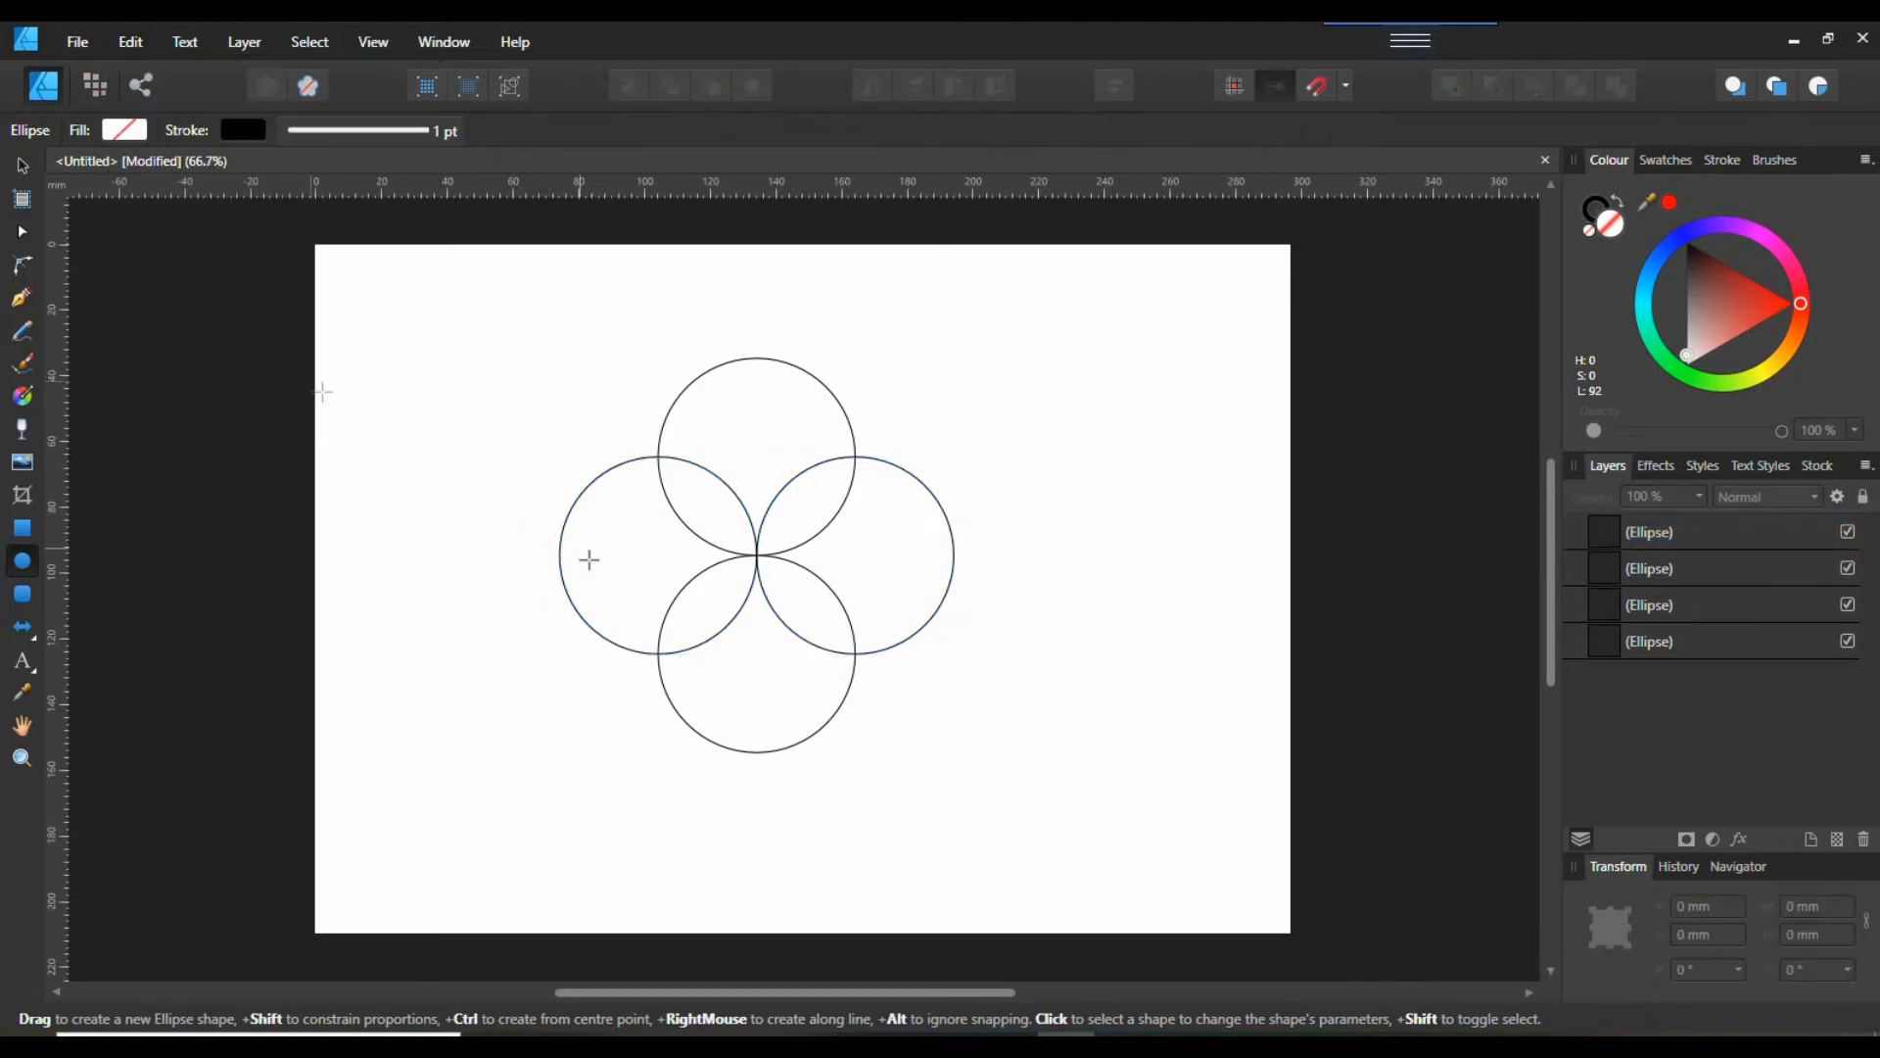
# - Delete the left, lower and right circles, keeping only the original upper circle
pyautogui.click(25, 169)
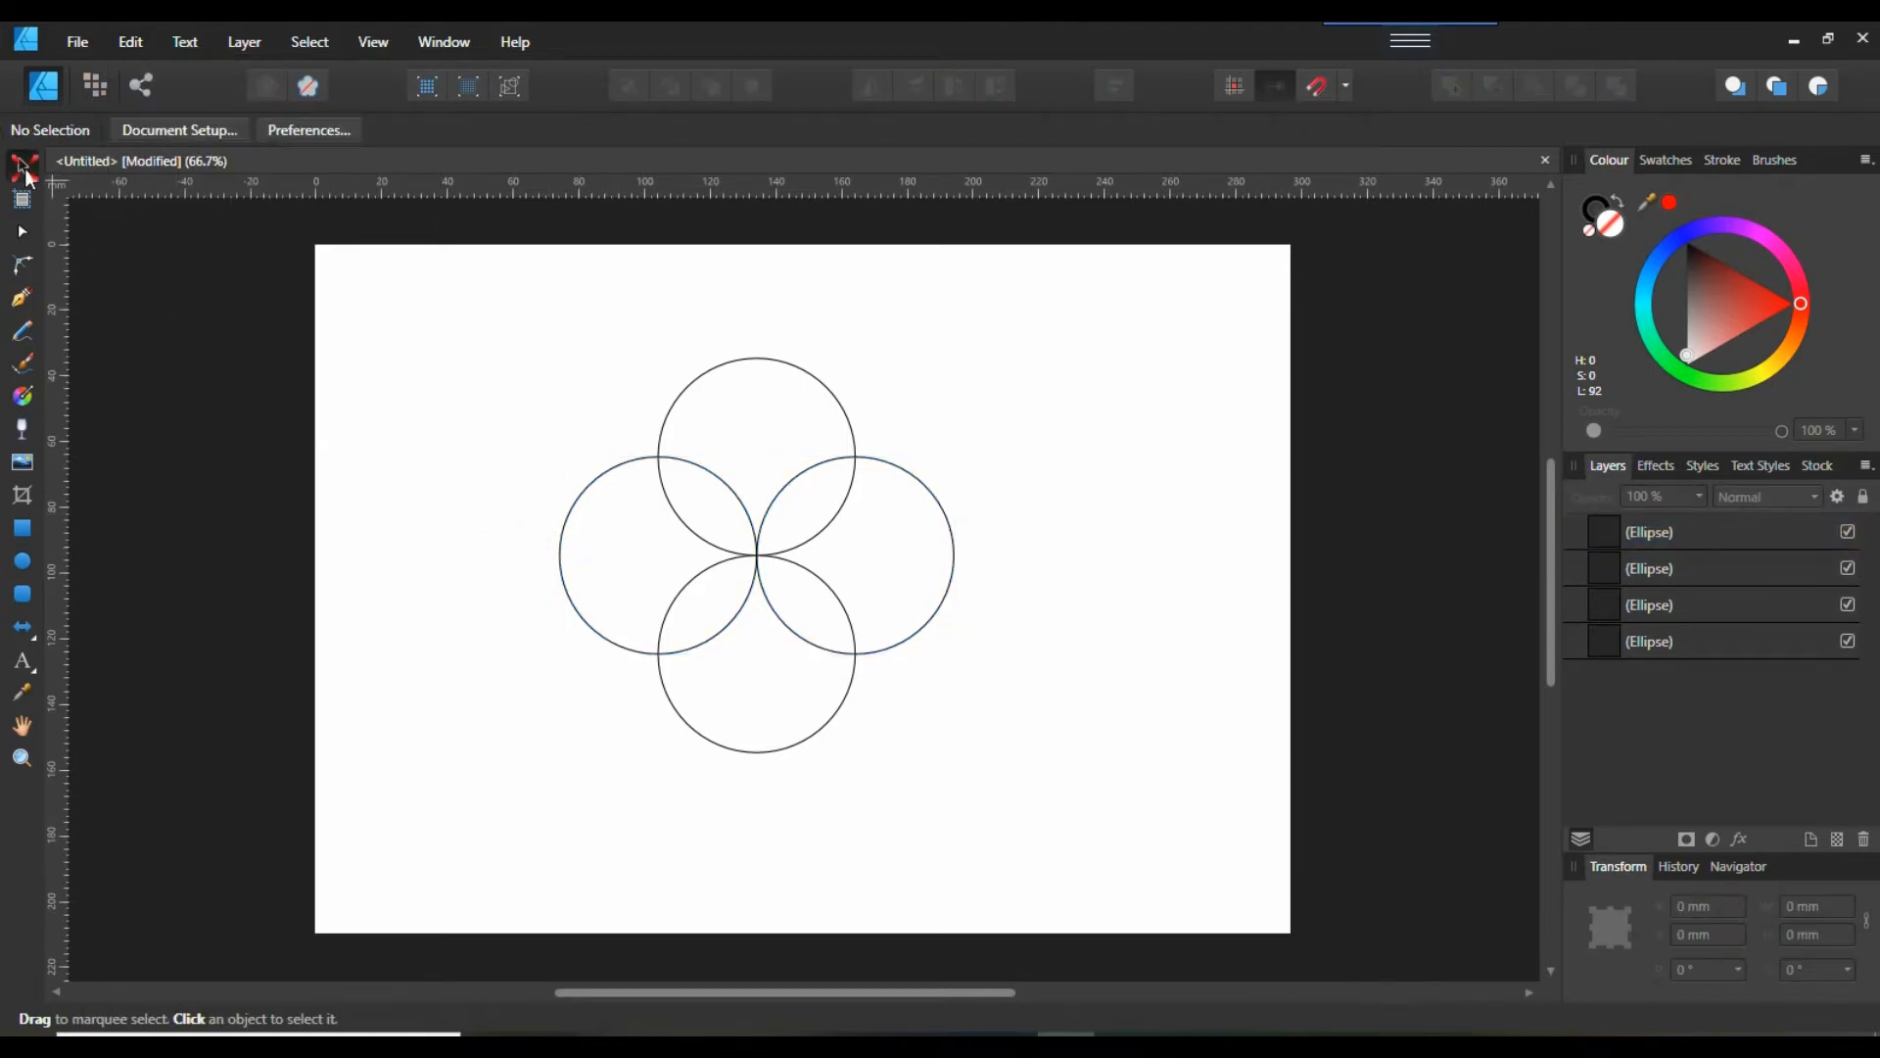
pyautogui.click(620, 641)
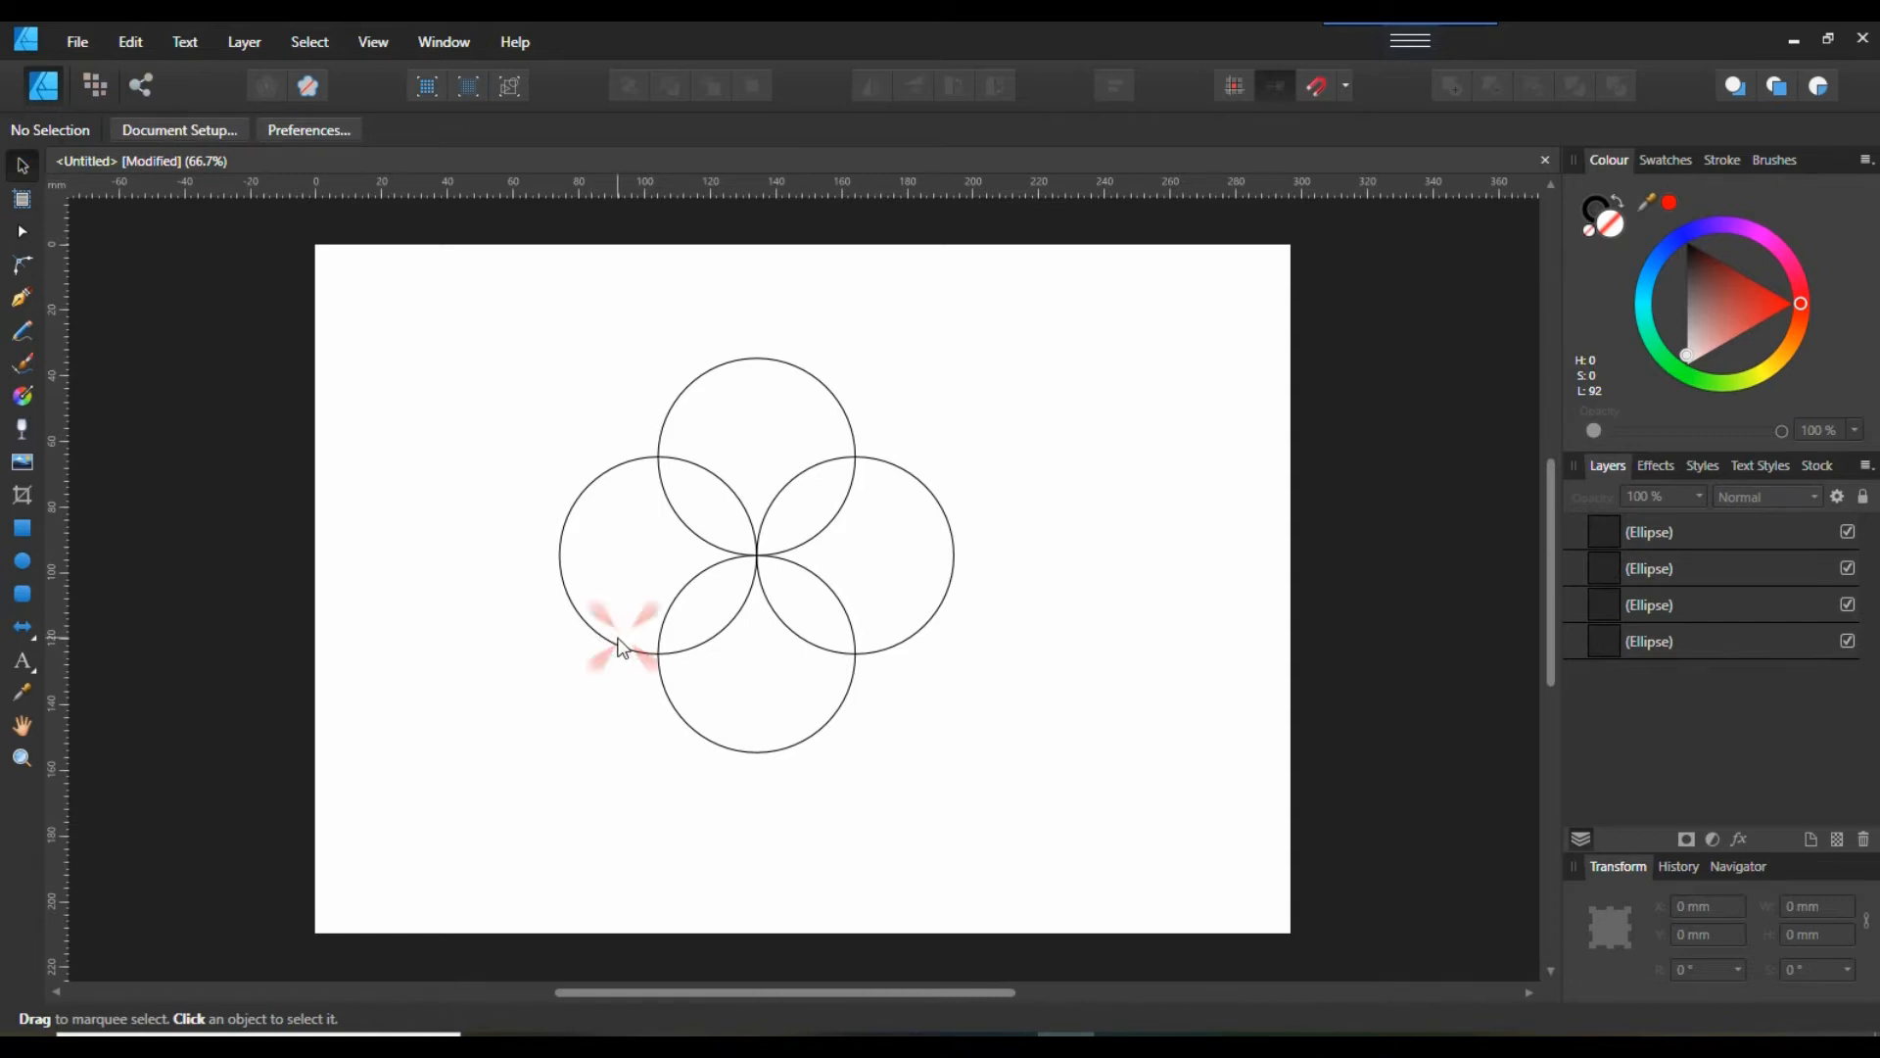
pyautogui.click(620, 651)
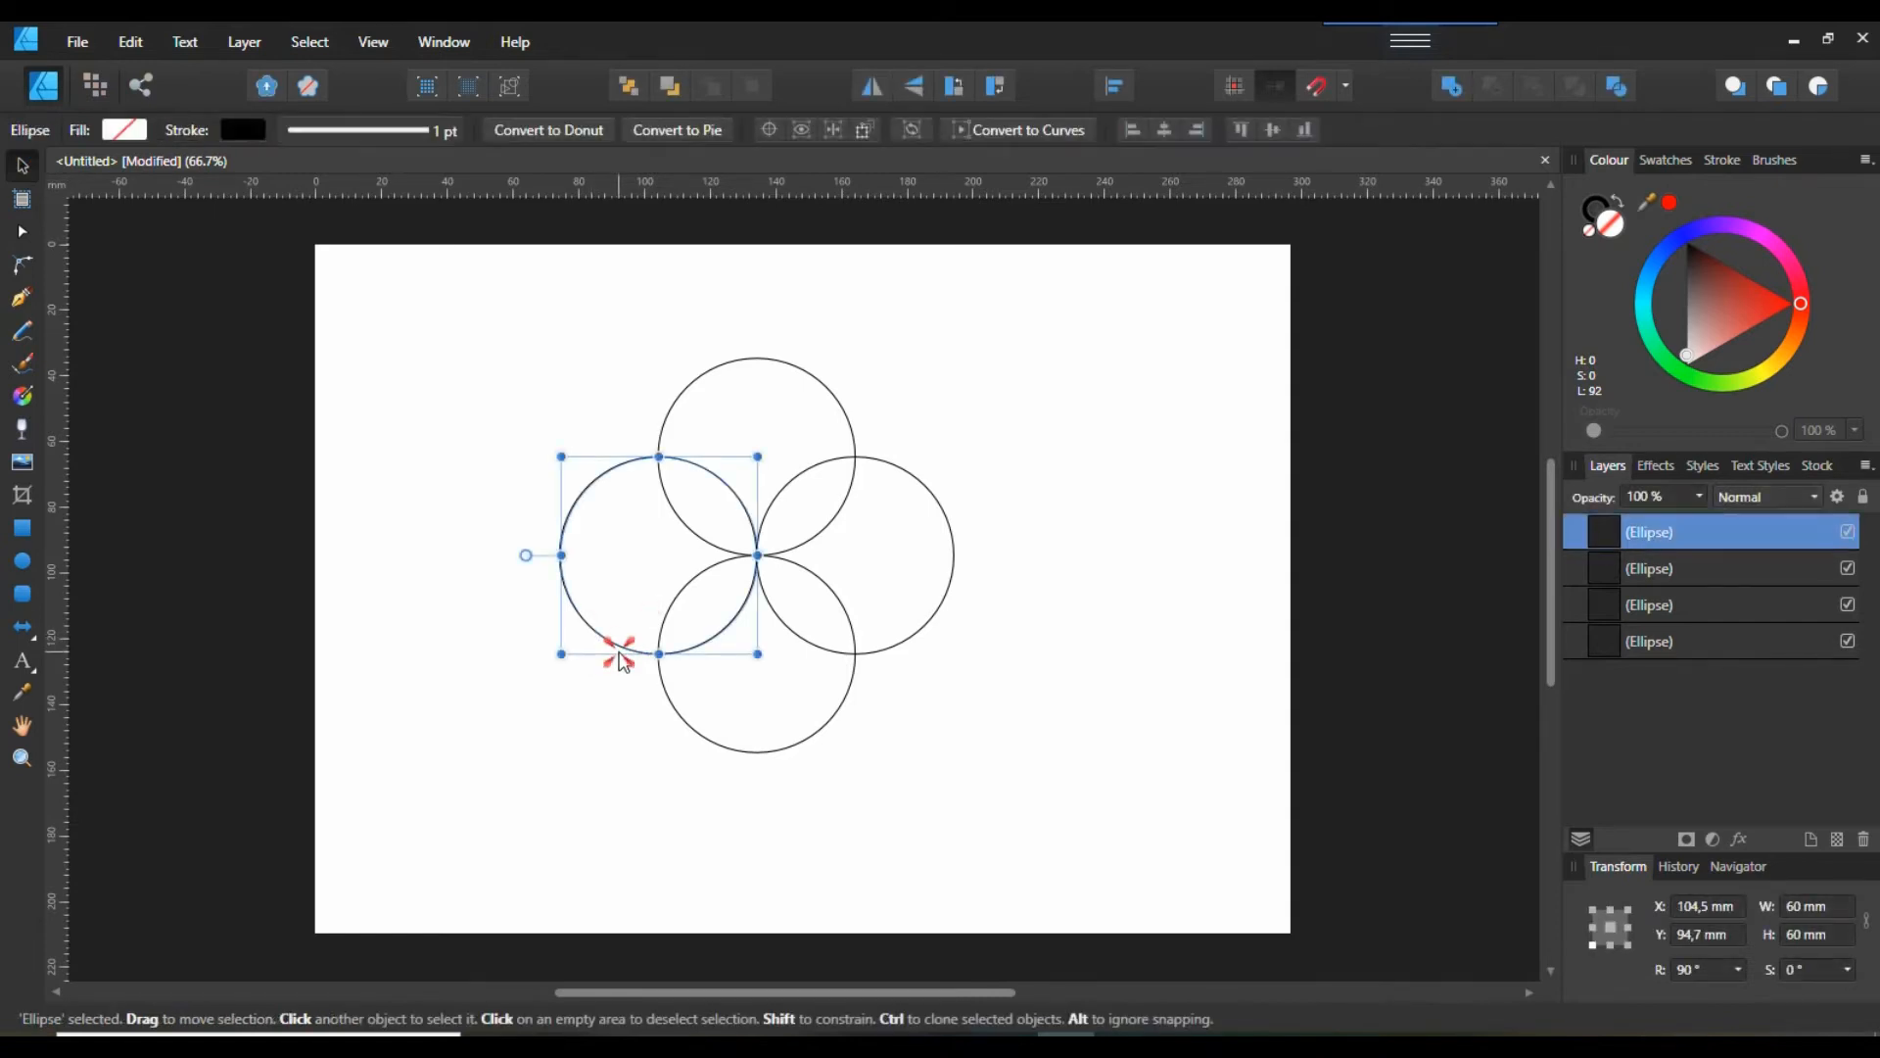
pyautogui.press('Delete')
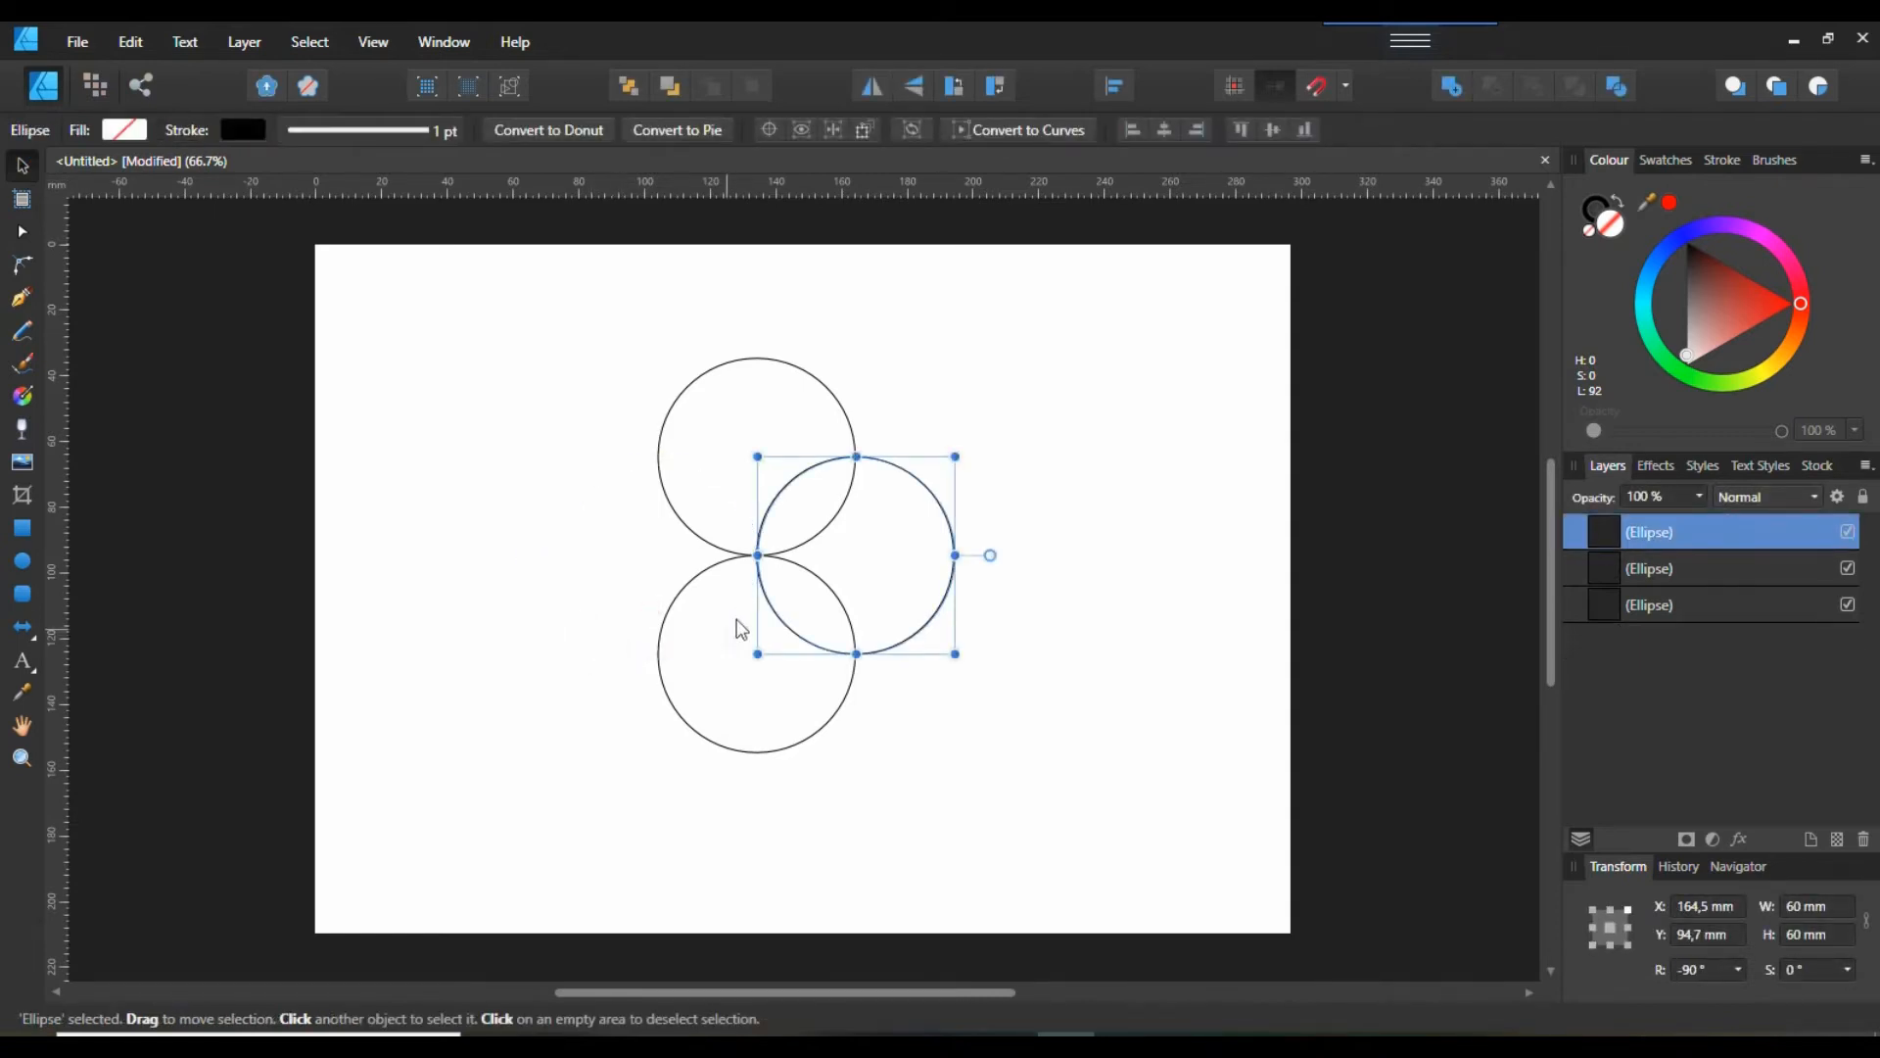
pyautogui.click(716, 566)
pyautogui.press('Delete')
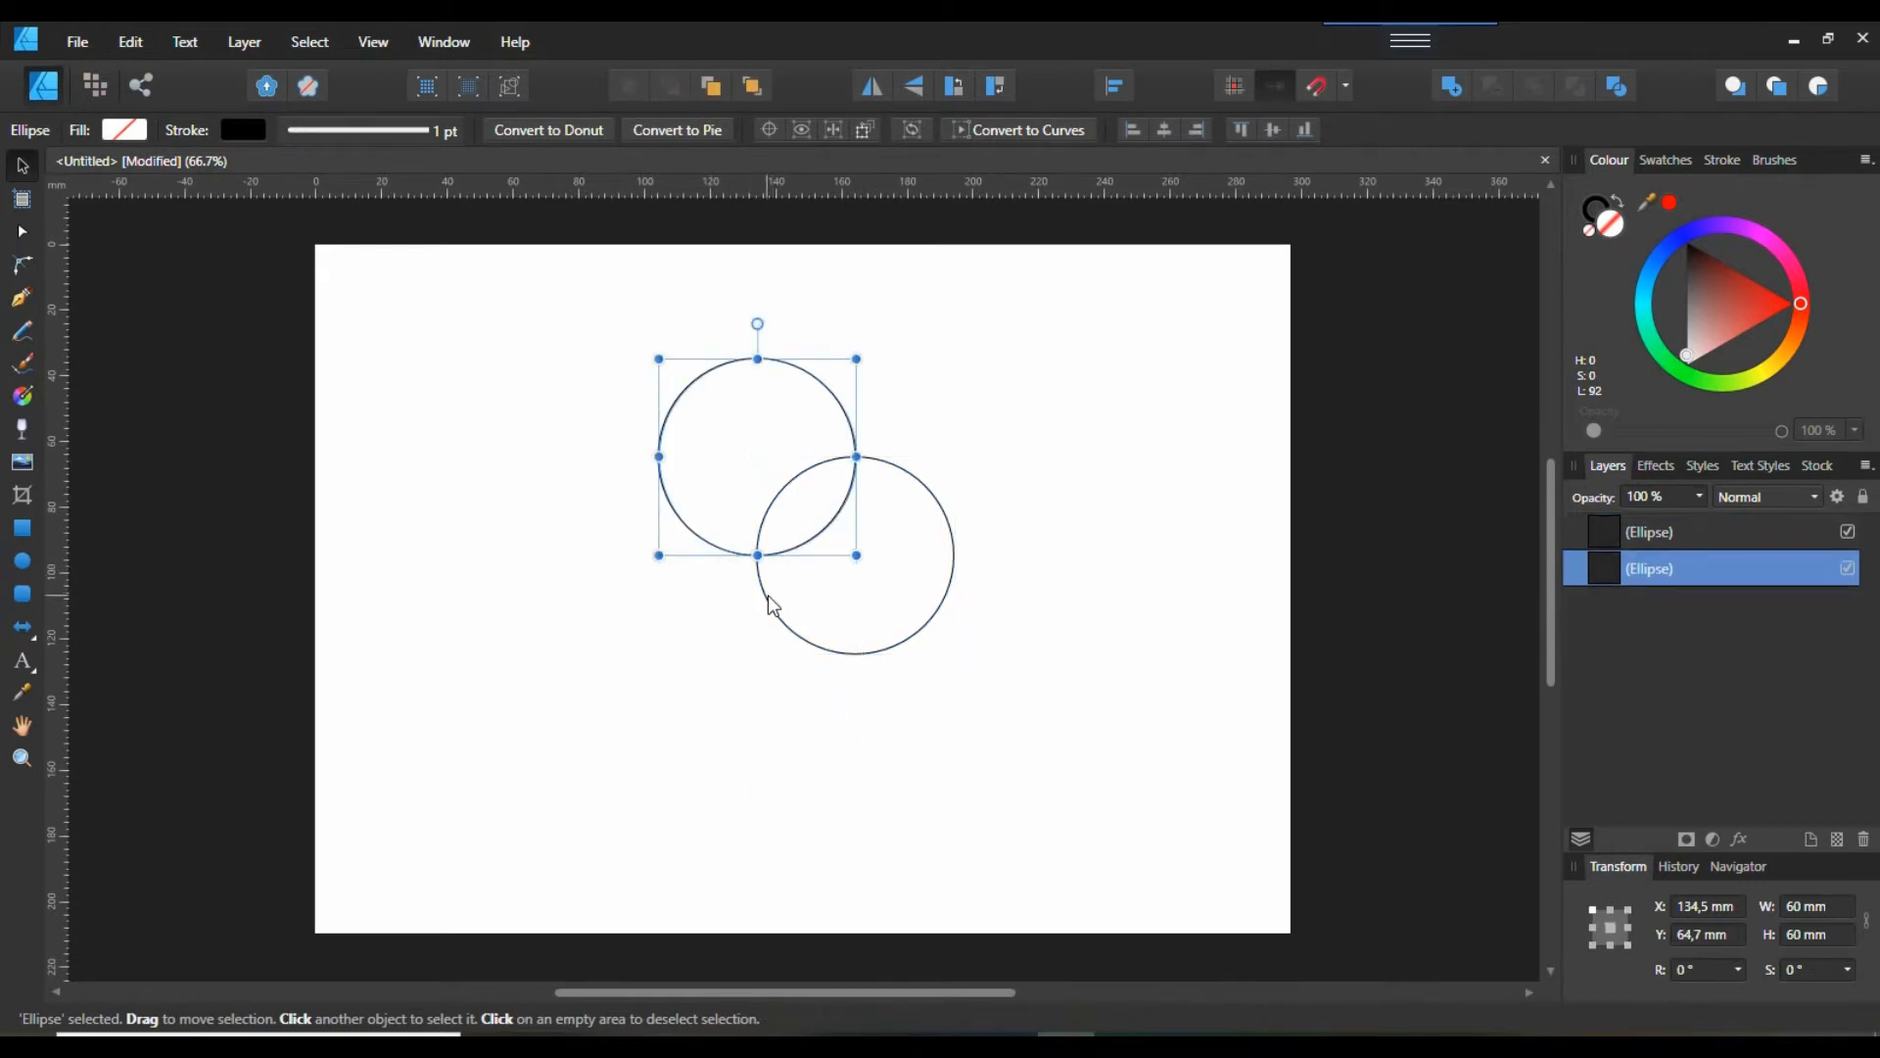
pyautogui.click(771, 605)
pyautogui.press('Delete')
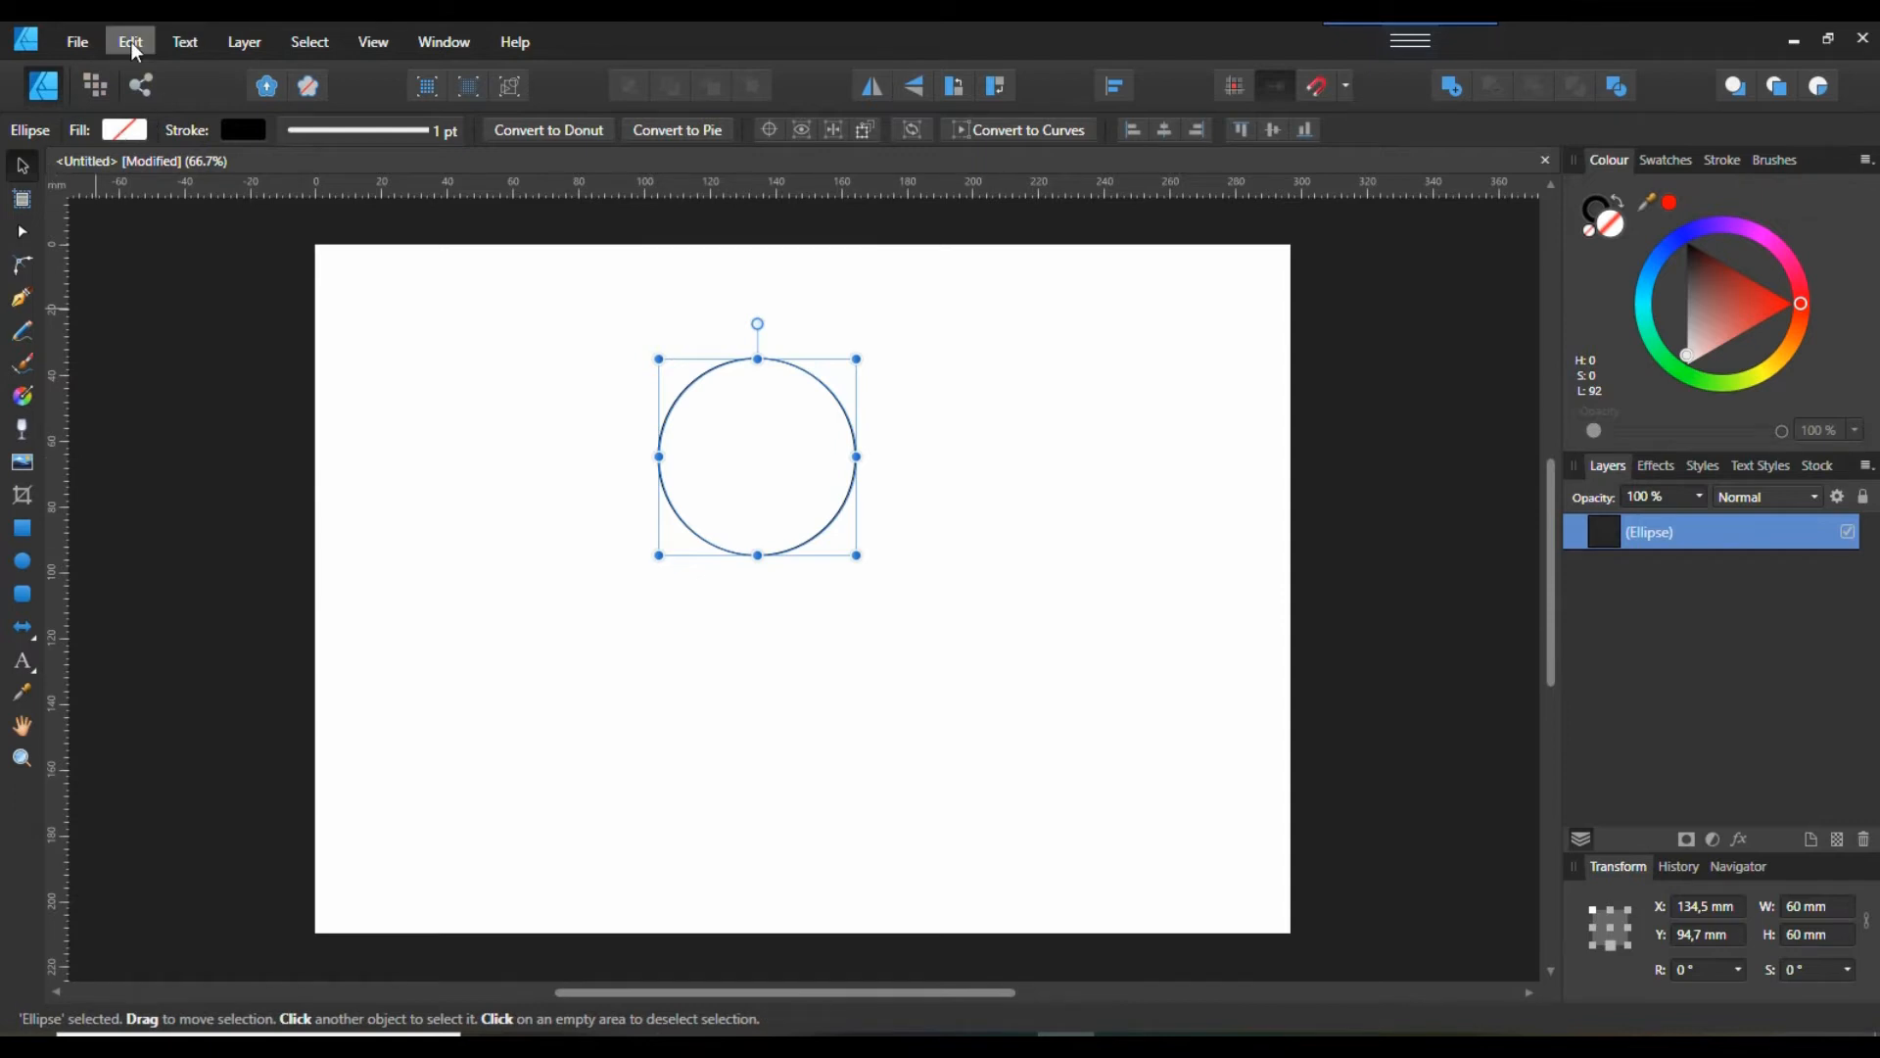
# - Duplicate the remaining circle and rotate the copy 15° about its bottom-centre anchor point
pyautogui.click(82, 37)
pyautogui.moveTo(121, 39)
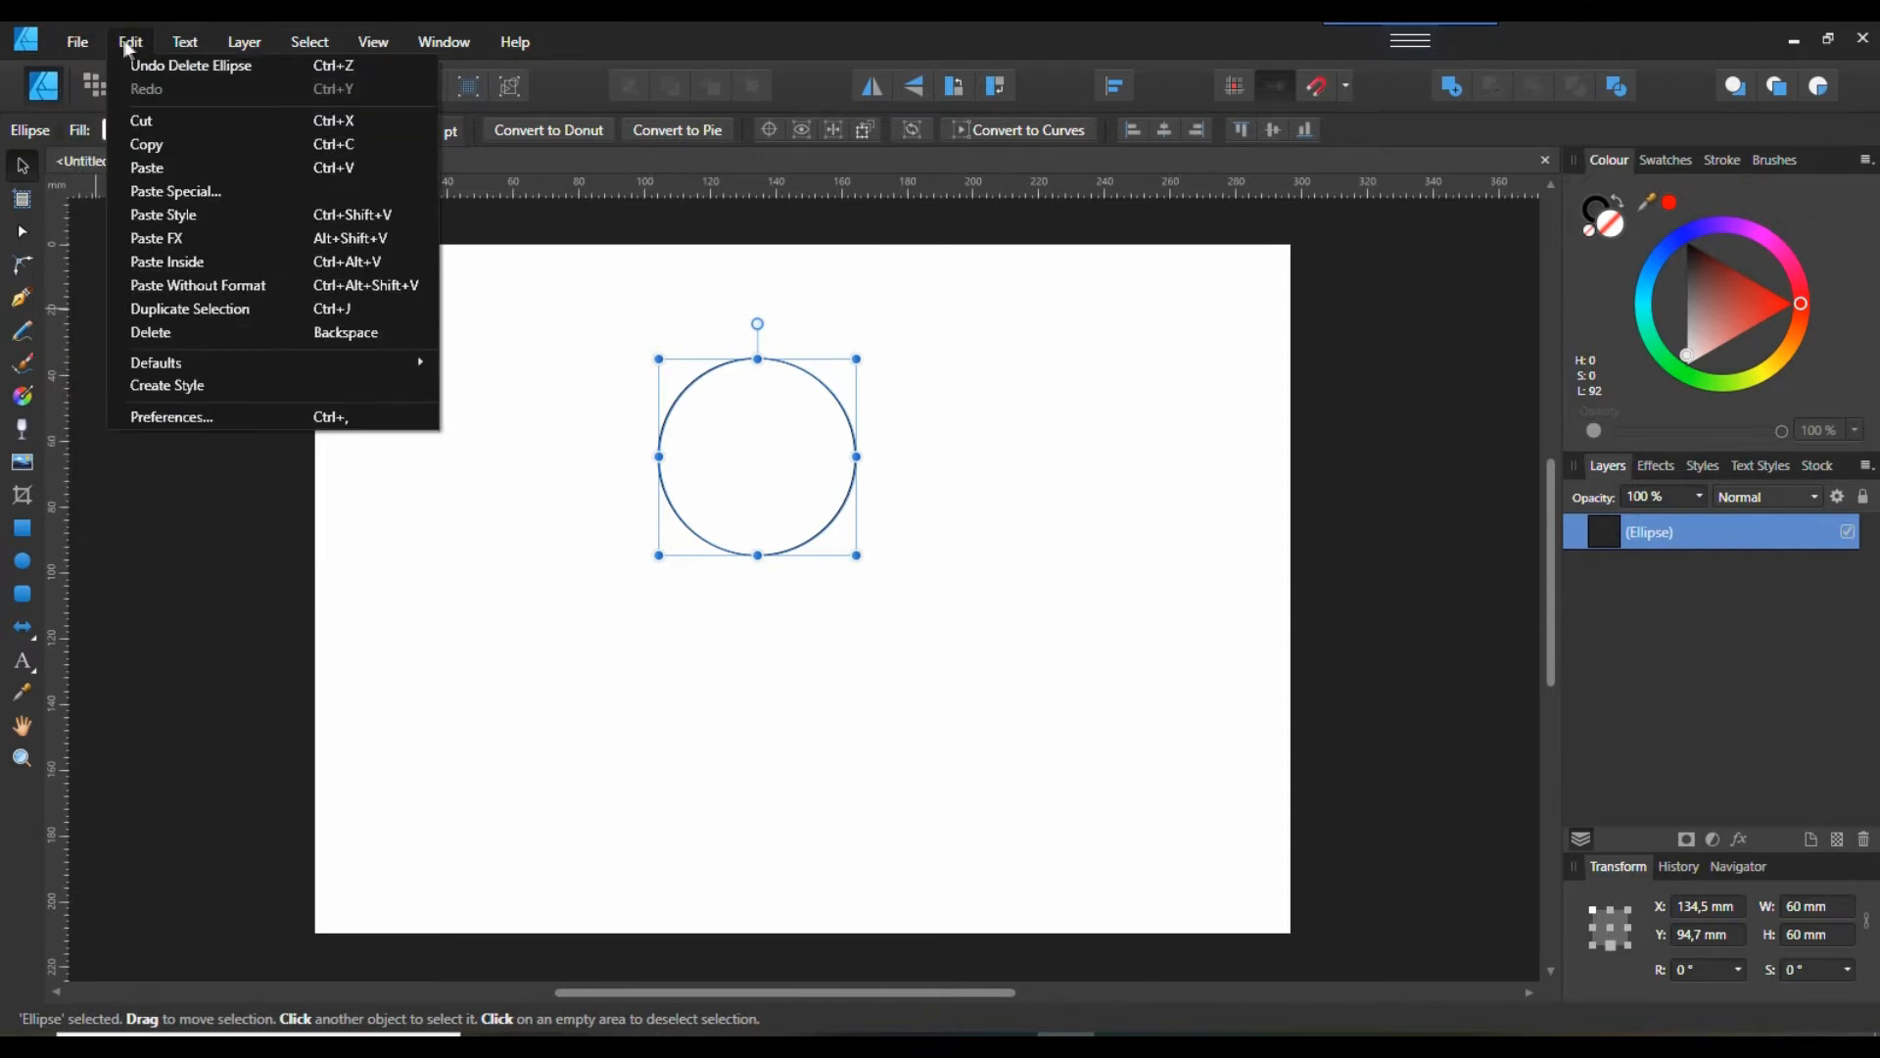
pyautogui.click(204, 307)
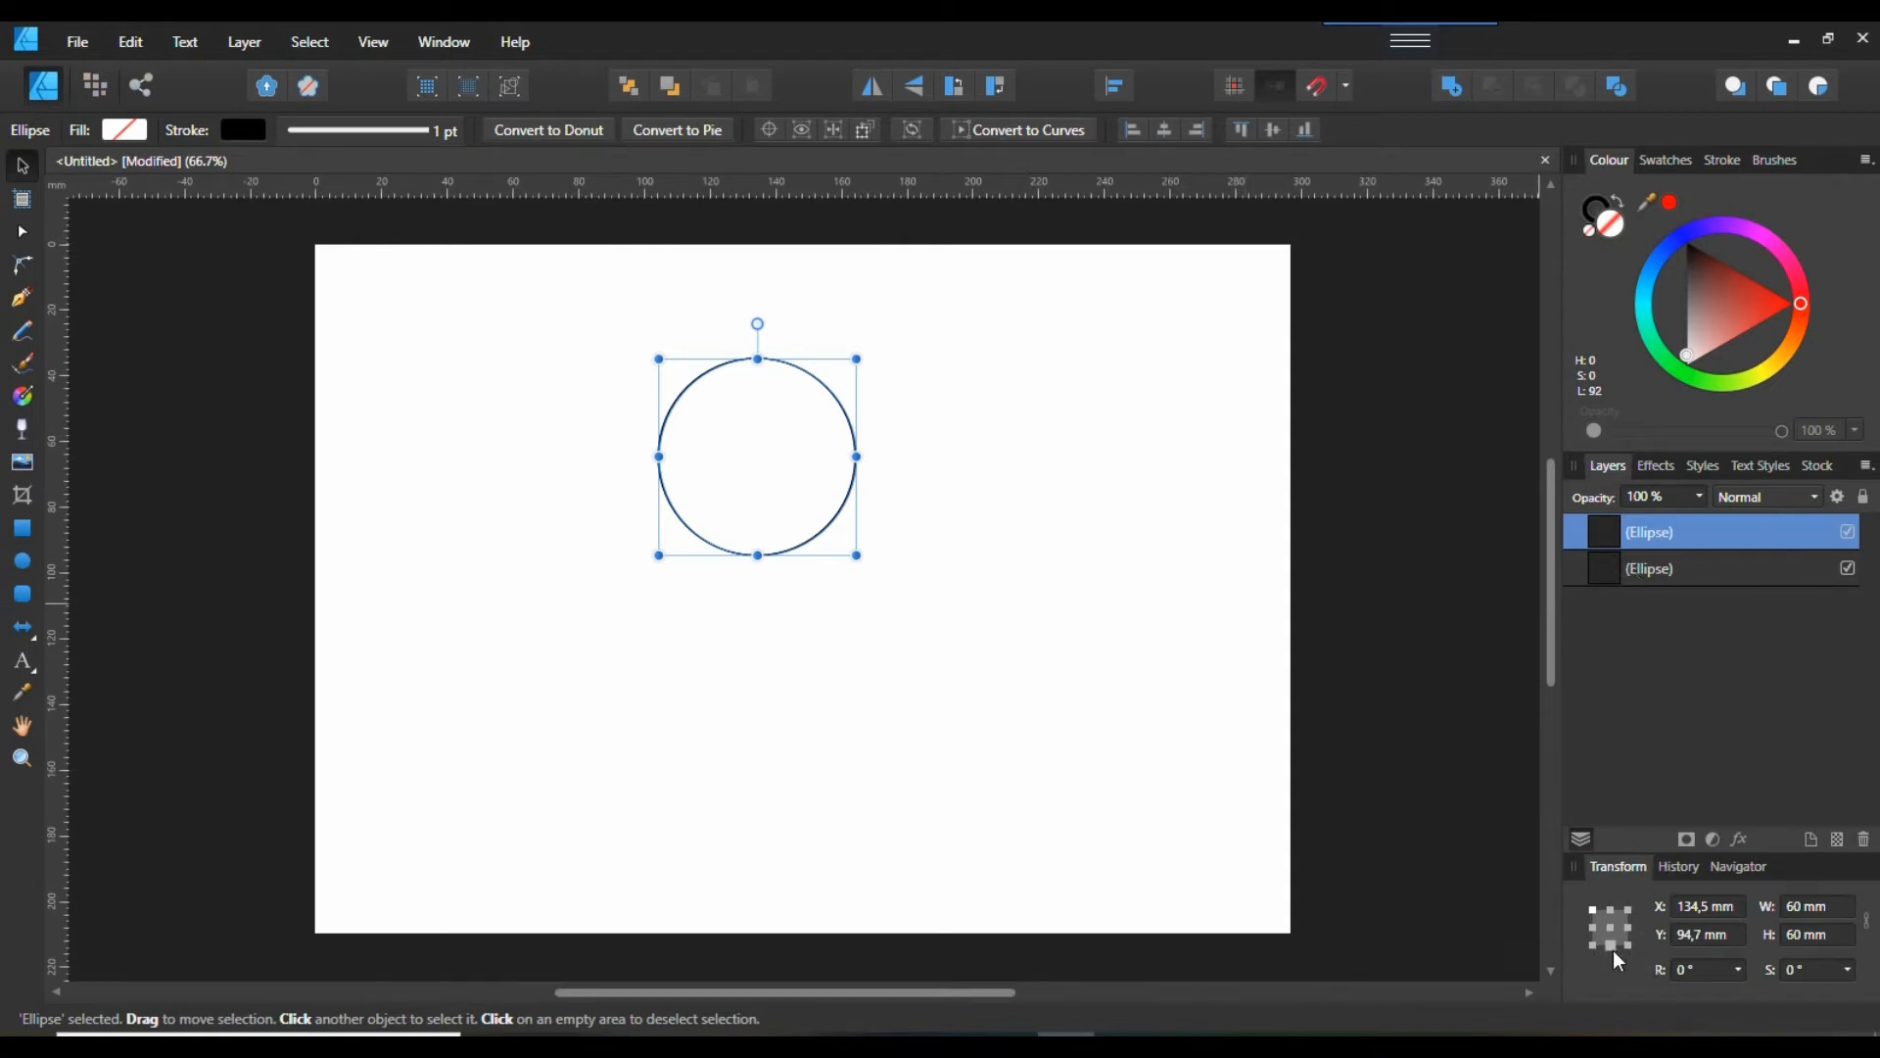
pyautogui.click(1704, 971)
pyautogui.write('15')
pyautogui.press('Return')
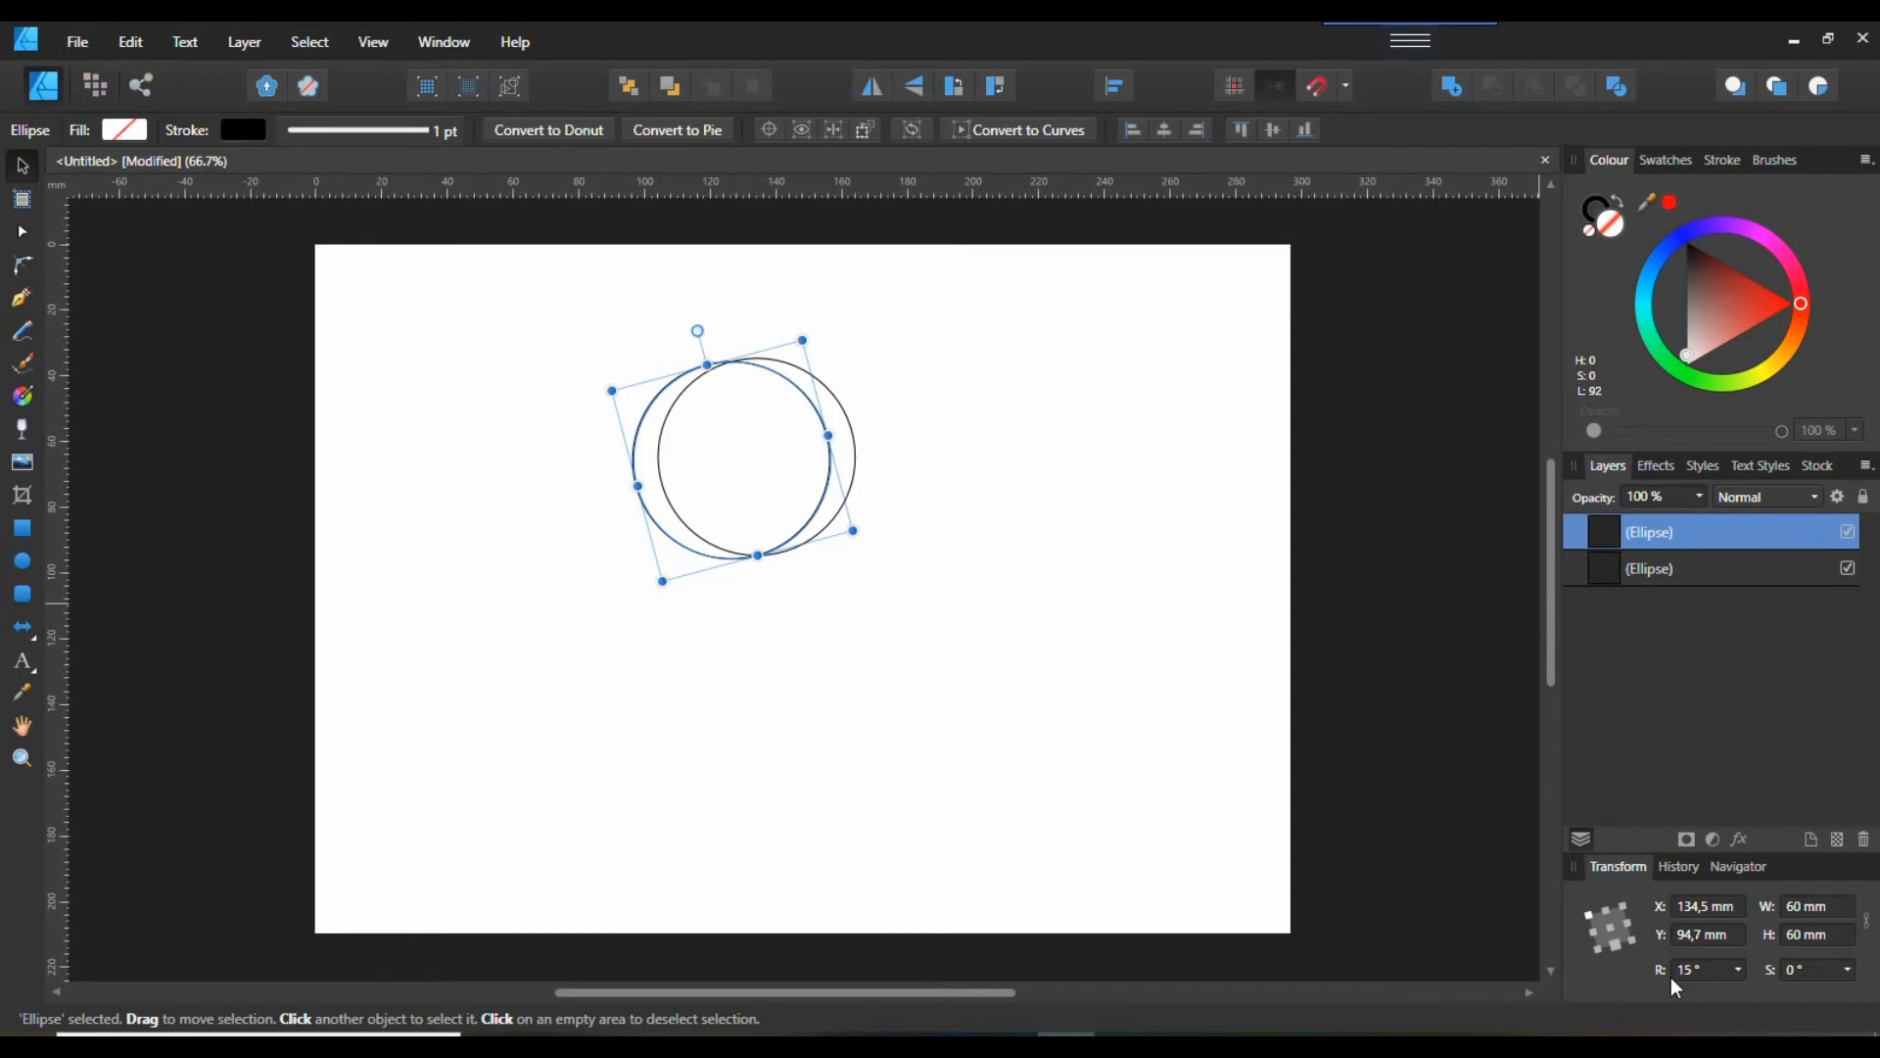
# - Repeat the duplication with the same 15° rotation until the circles complete a full turn around the shared point
pyautogui.hotkey('ctrl', 'j')
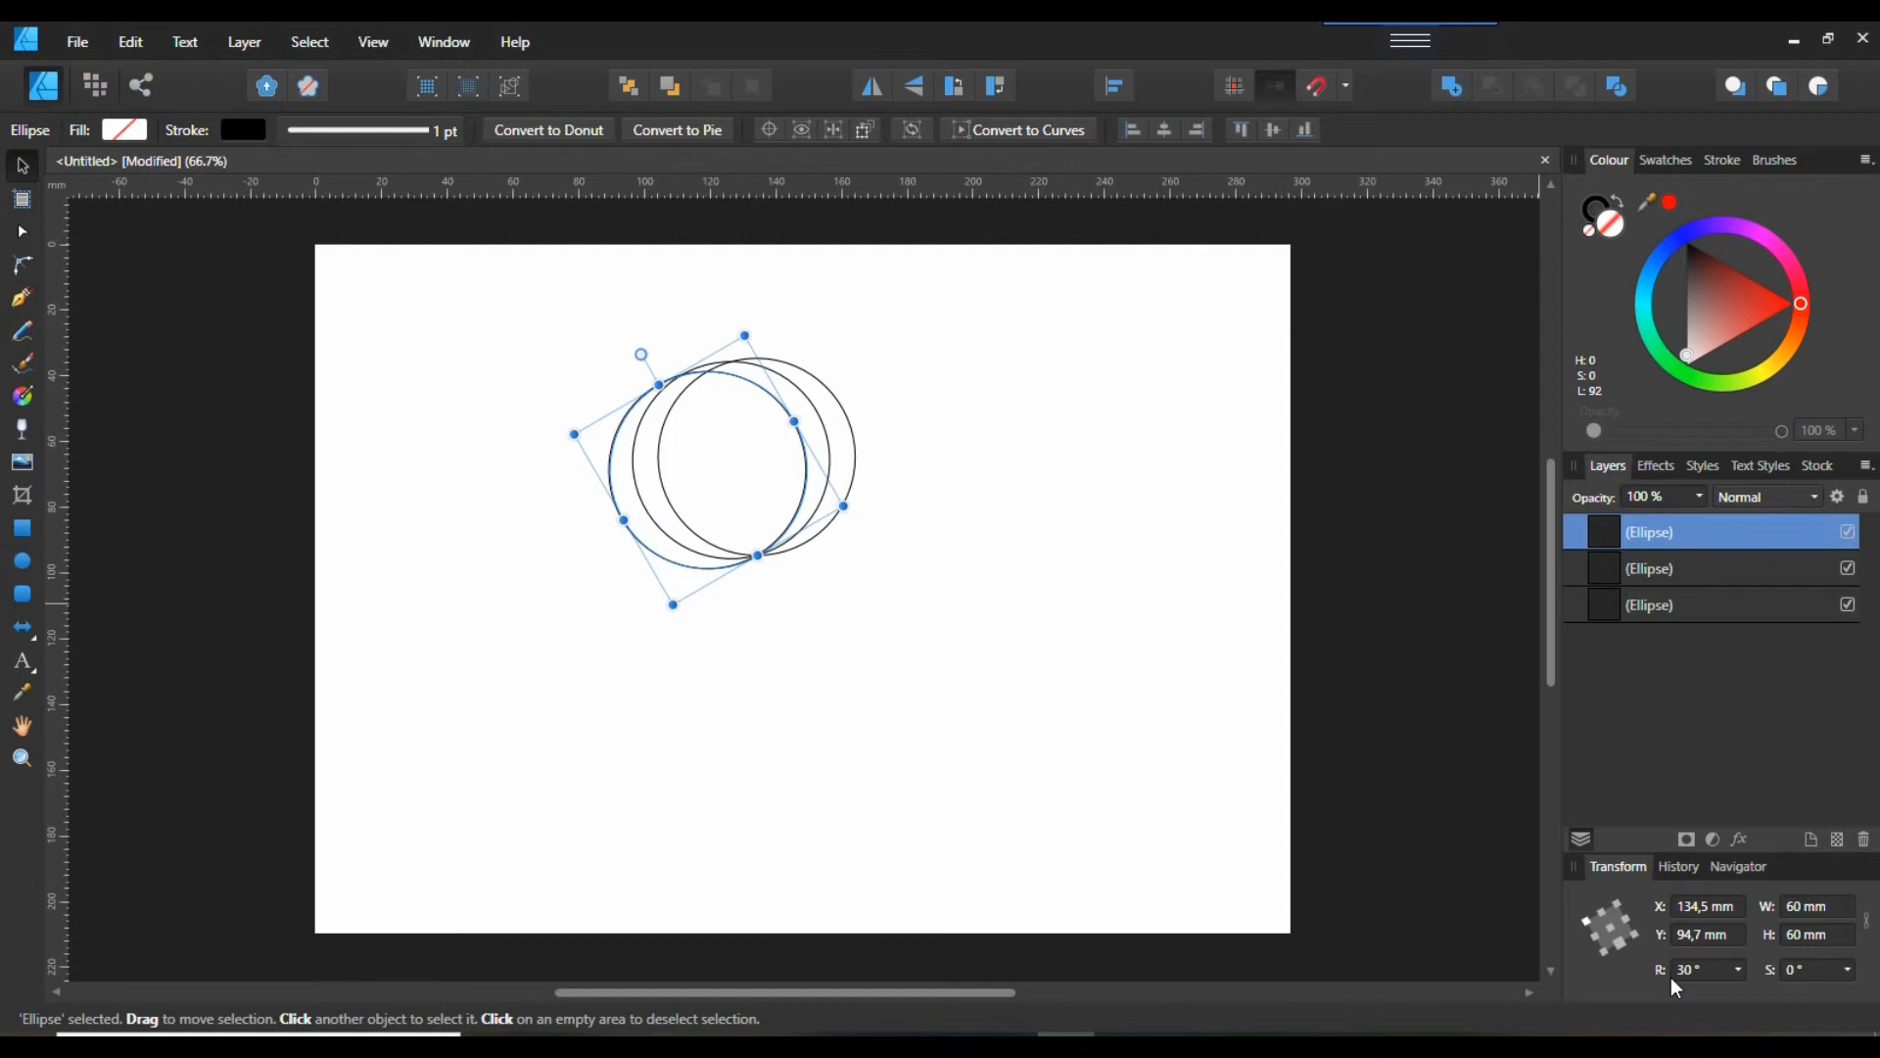
pyautogui.hotkey('ctrl', 'j')
pyautogui.hotkey('ctrl', 'j')
pyautogui.hotkey('ctrl', 'j')
pyautogui.hotkey('ctrl', 'j')
pyautogui.hotkey('ctrl', 'j')
pyautogui.hotkey('ctrl', 'j')
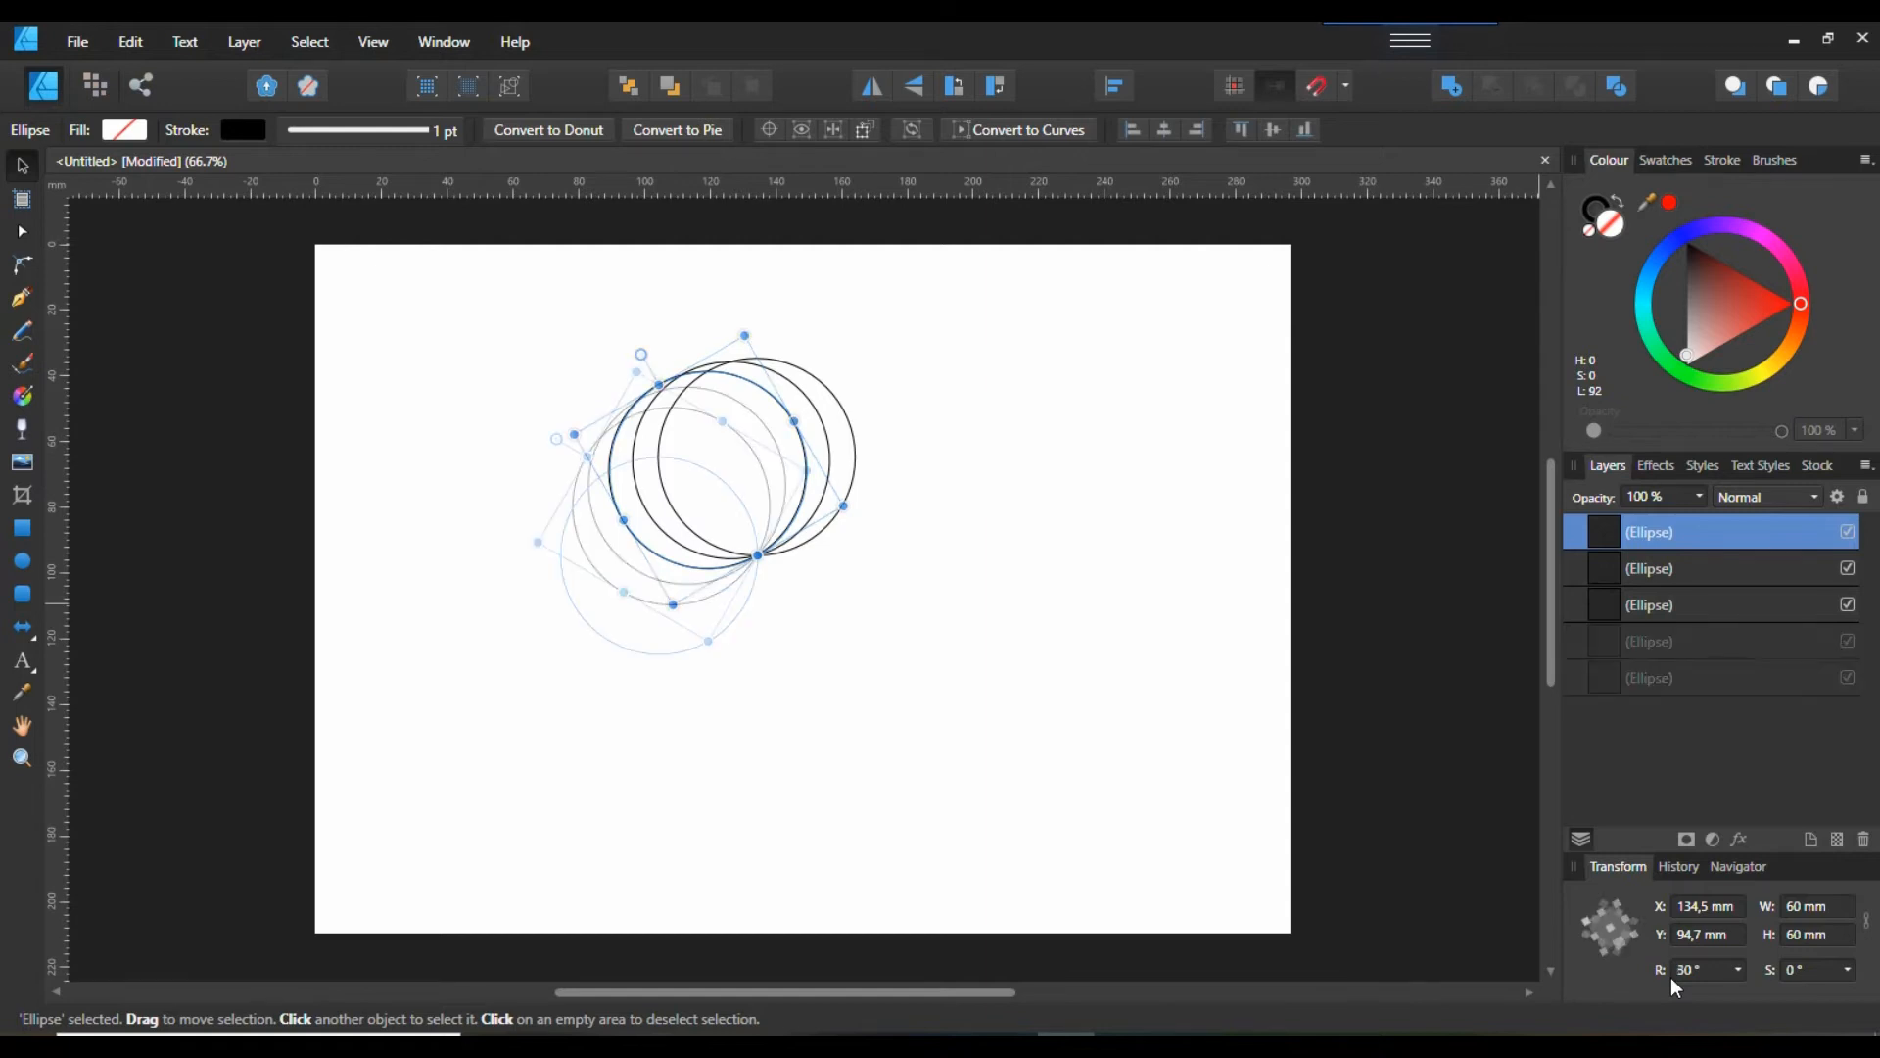
pyautogui.hotkey('ctrl', 'j')
pyautogui.hotkey('ctrl', 'j')
pyautogui.hotkey('ctrl', 'j')
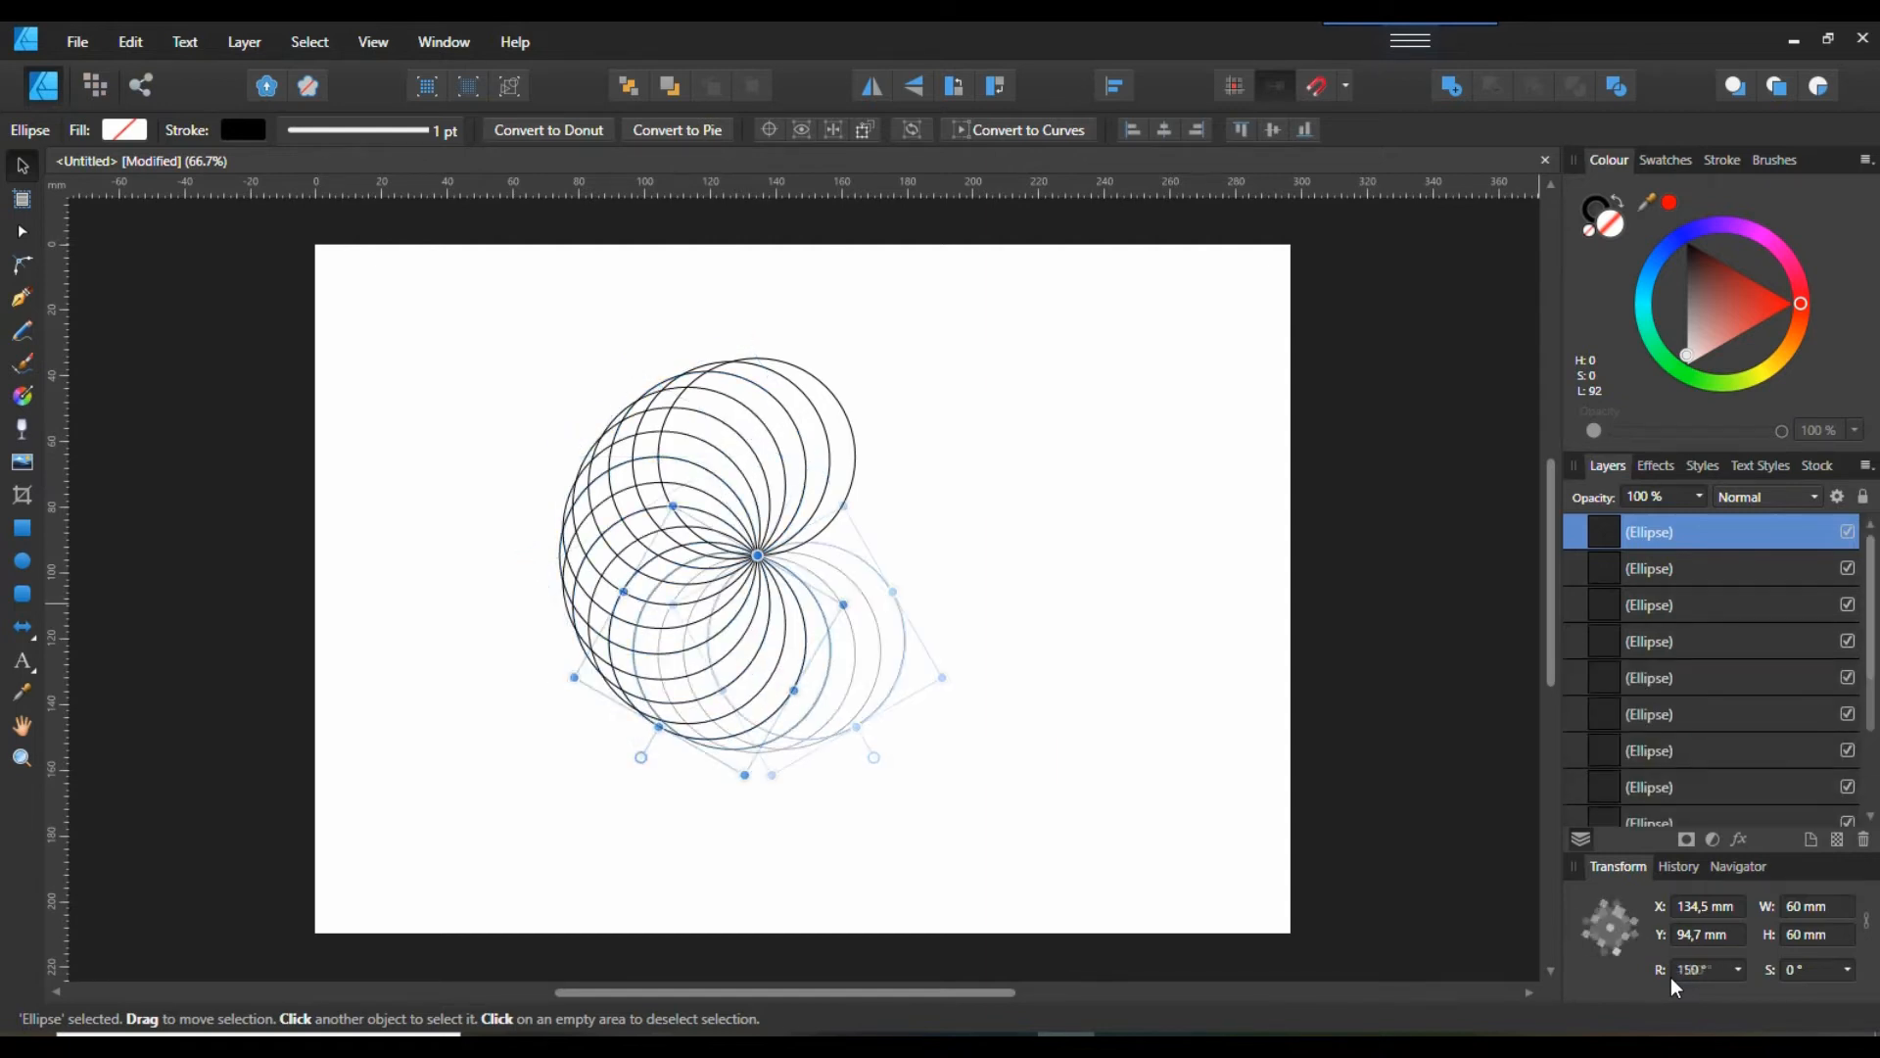
pyautogui.hotkey('ctrl', 'j')
pyautogui.hotkey('ctrl', 'j')
pyautogui.hotkey('ctrl', 'j')
pyautogui.hotkey('ctrl', 'j')
pyautogui.hotkey('ctrl', 'j')
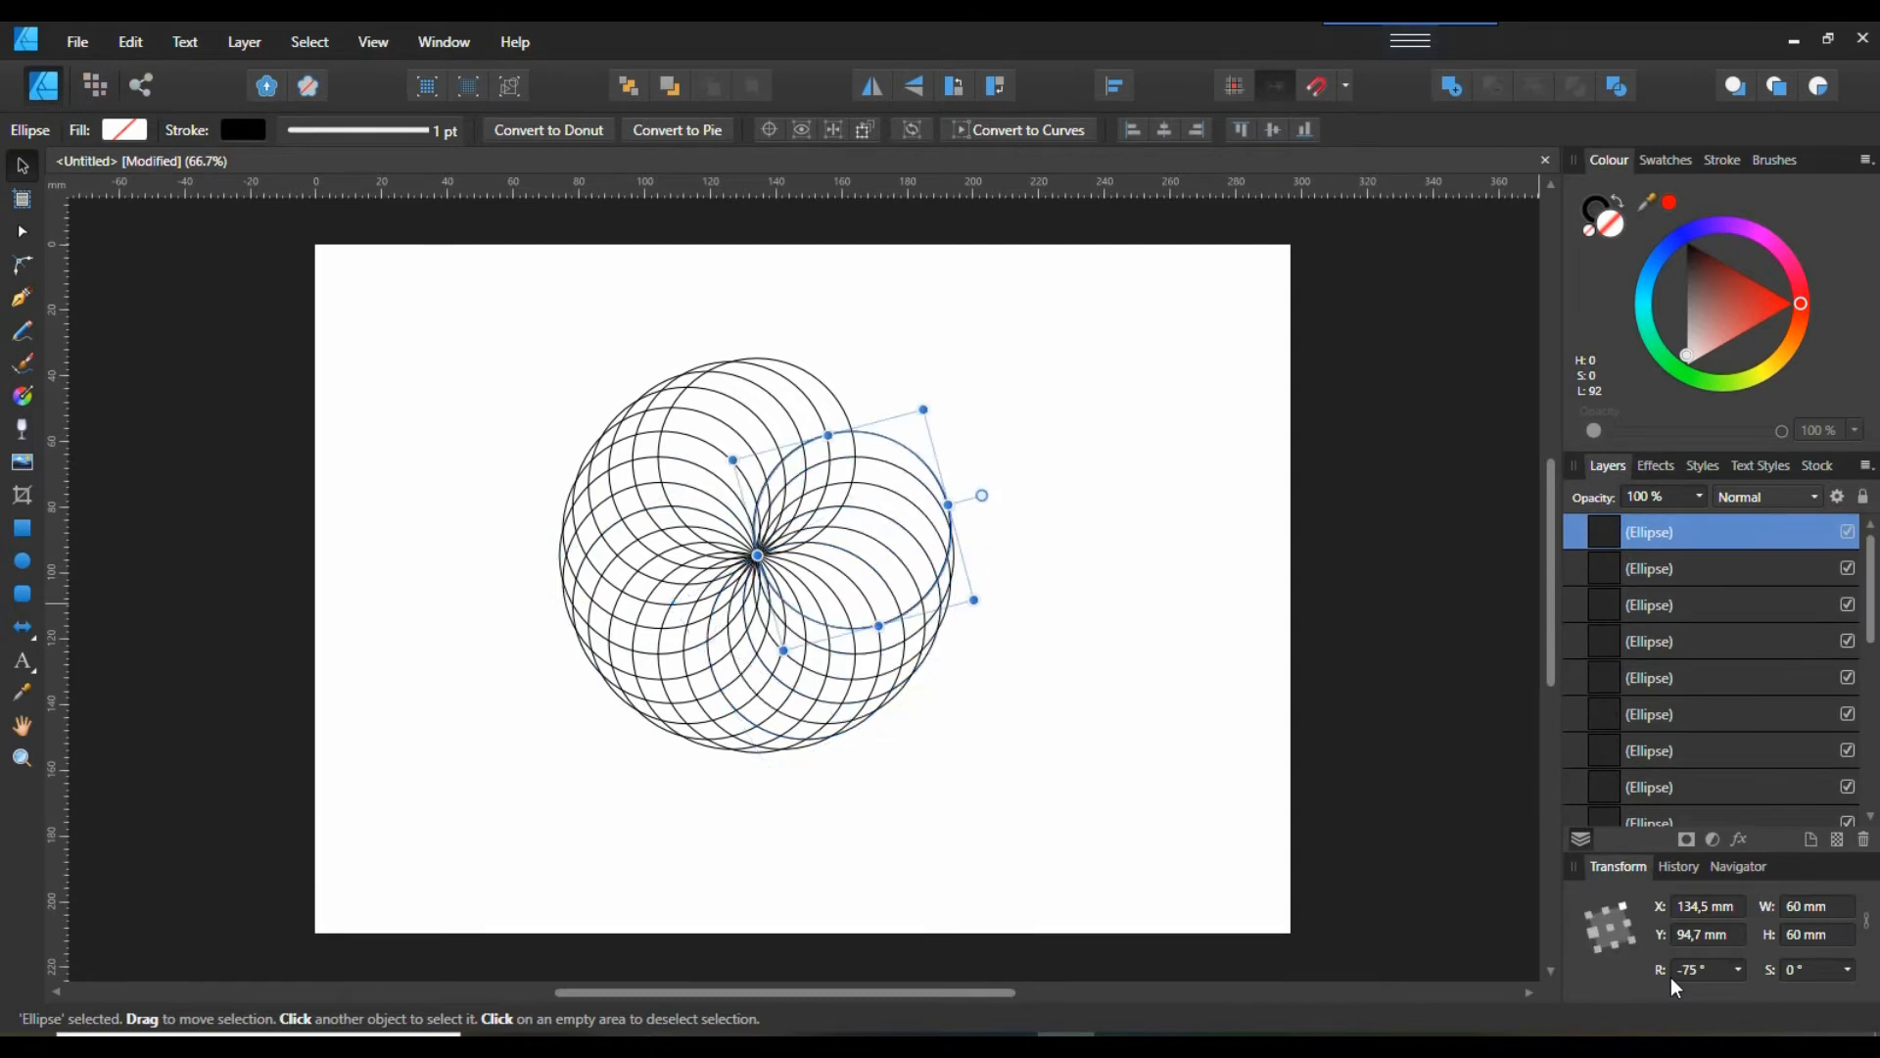
pyautogui.hotkey('ctrl', 'j')
pyautogui.hotkey('ctrl', 'j')
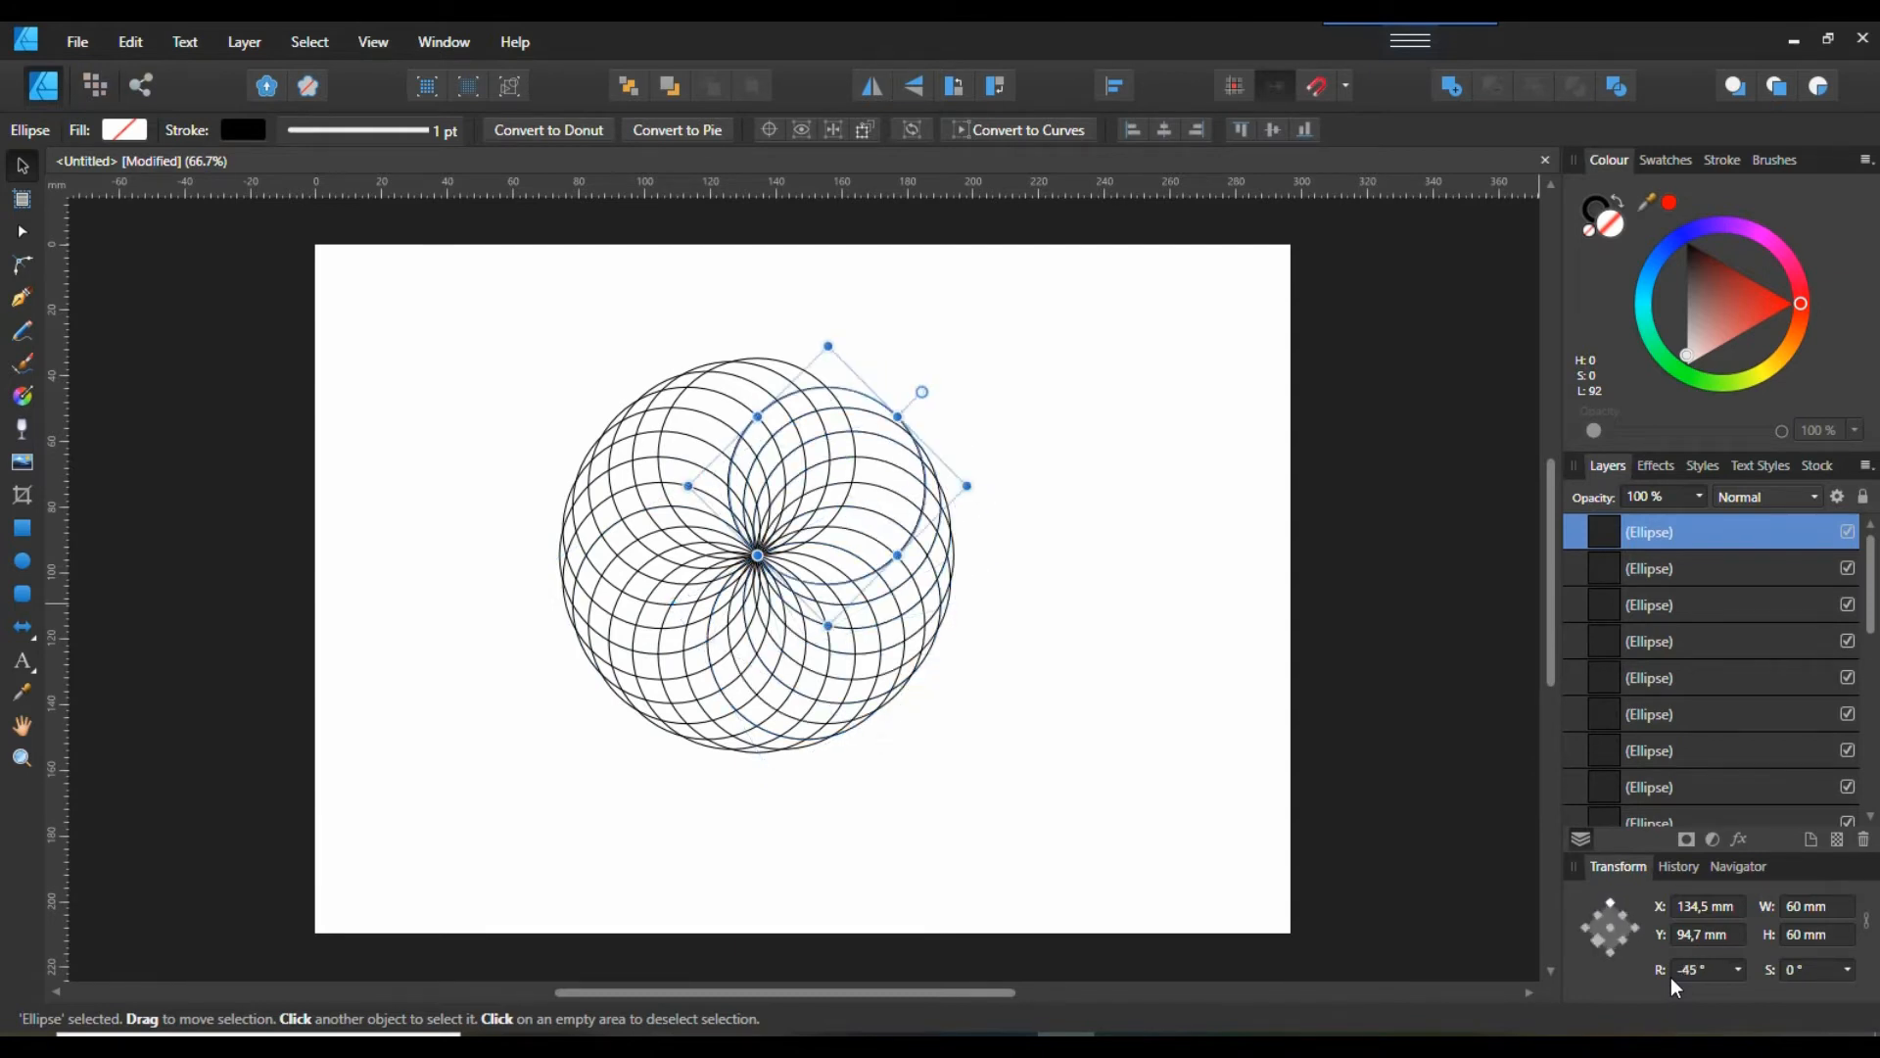
pyautogui.hotkey('ctrl', 'j')
pyautogui.hotkey('ctrl', 'j')
pyautogui.hotkey('ctrl', 'j')
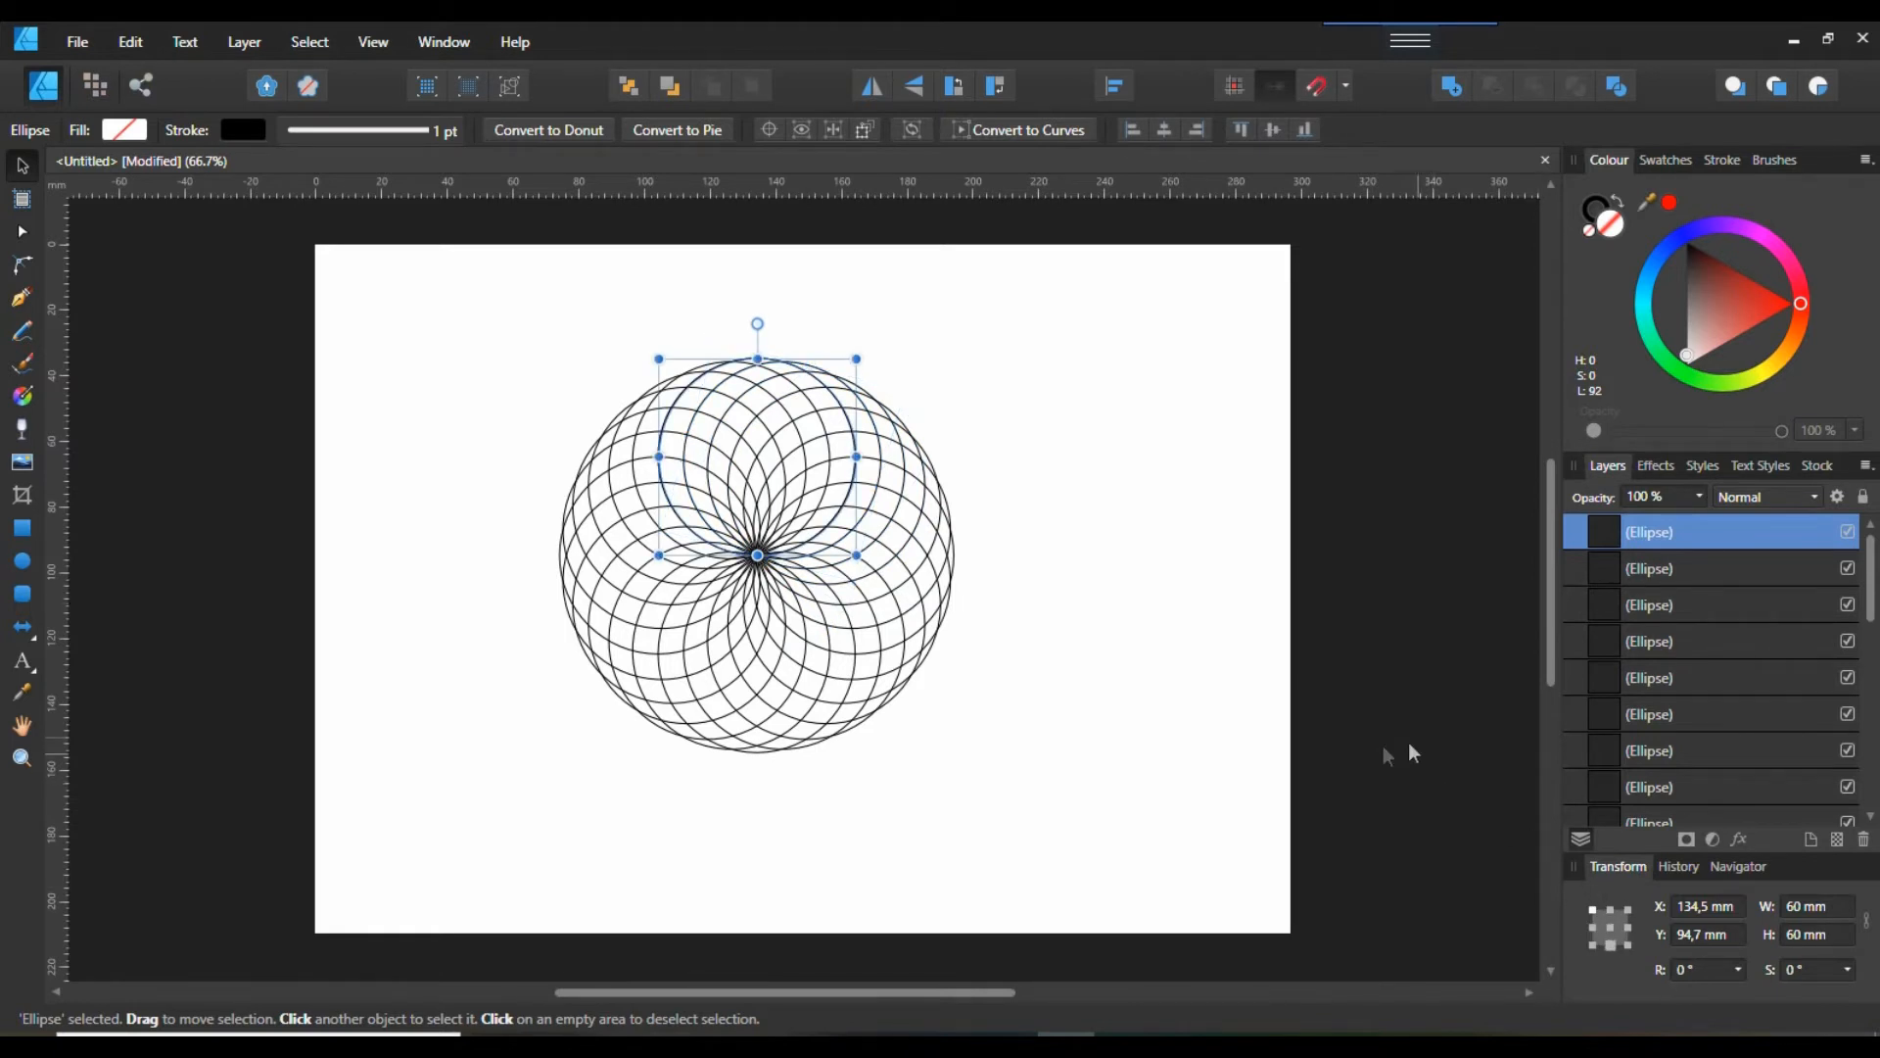
# - Undo the last duplicate that overlaps the first circle, and clear the selection
pyautogui.click(1346, 789)
pyautogui.hotkey('ctrl', 'z')
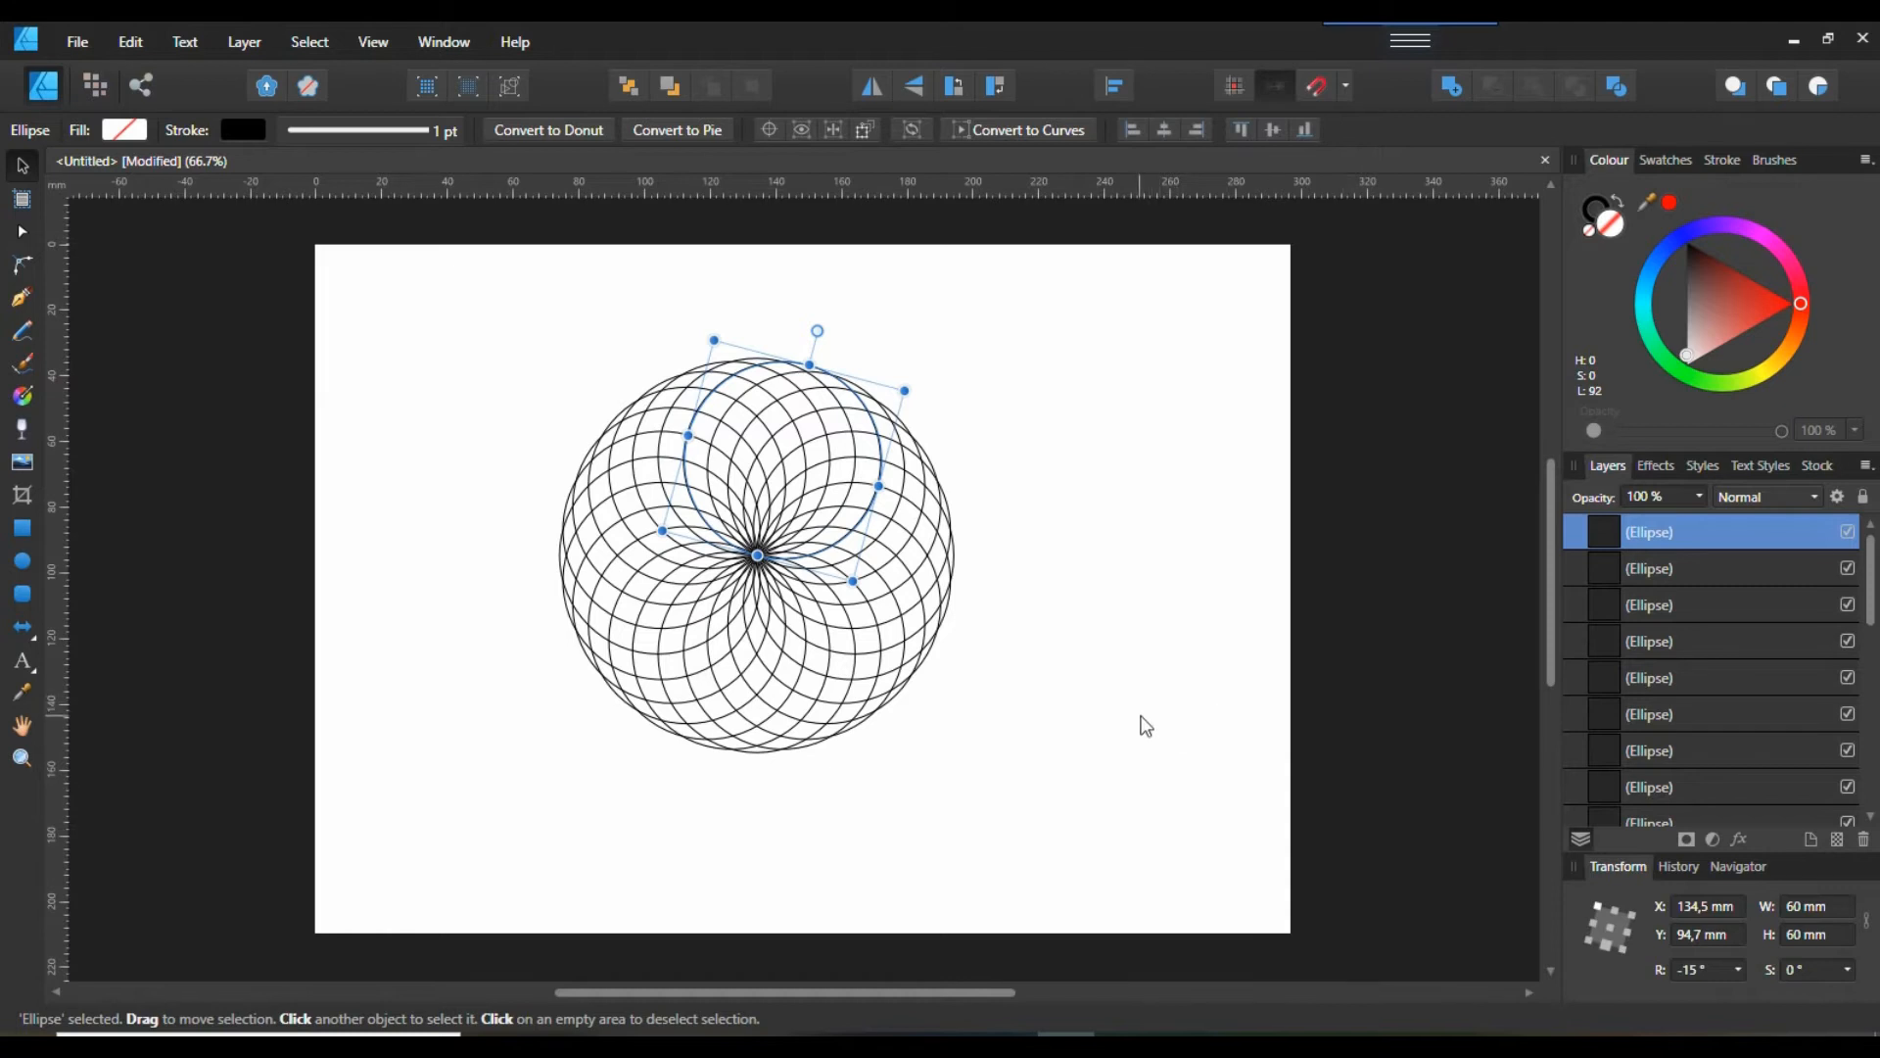
pyautogui.click(1145, 726)
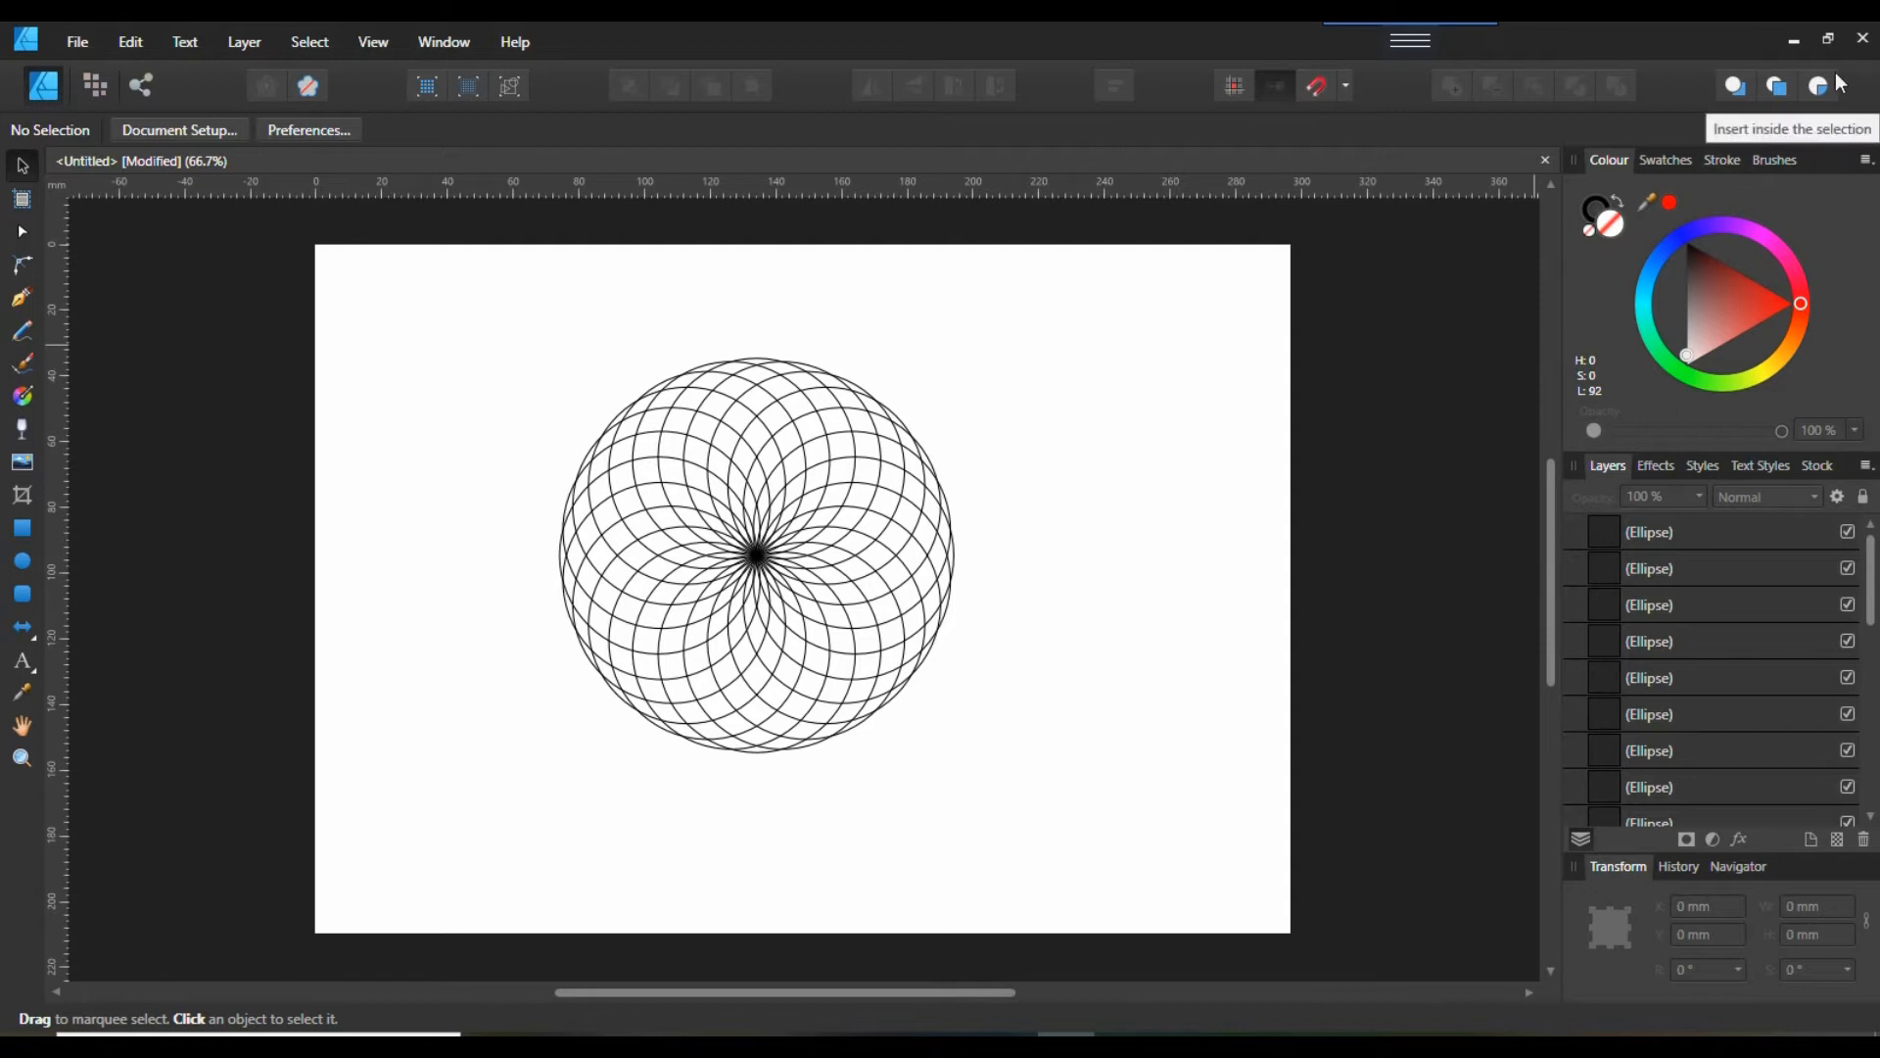
# - Close the circle pattern document without saving its changes
pyautogui.click(1863, 37)
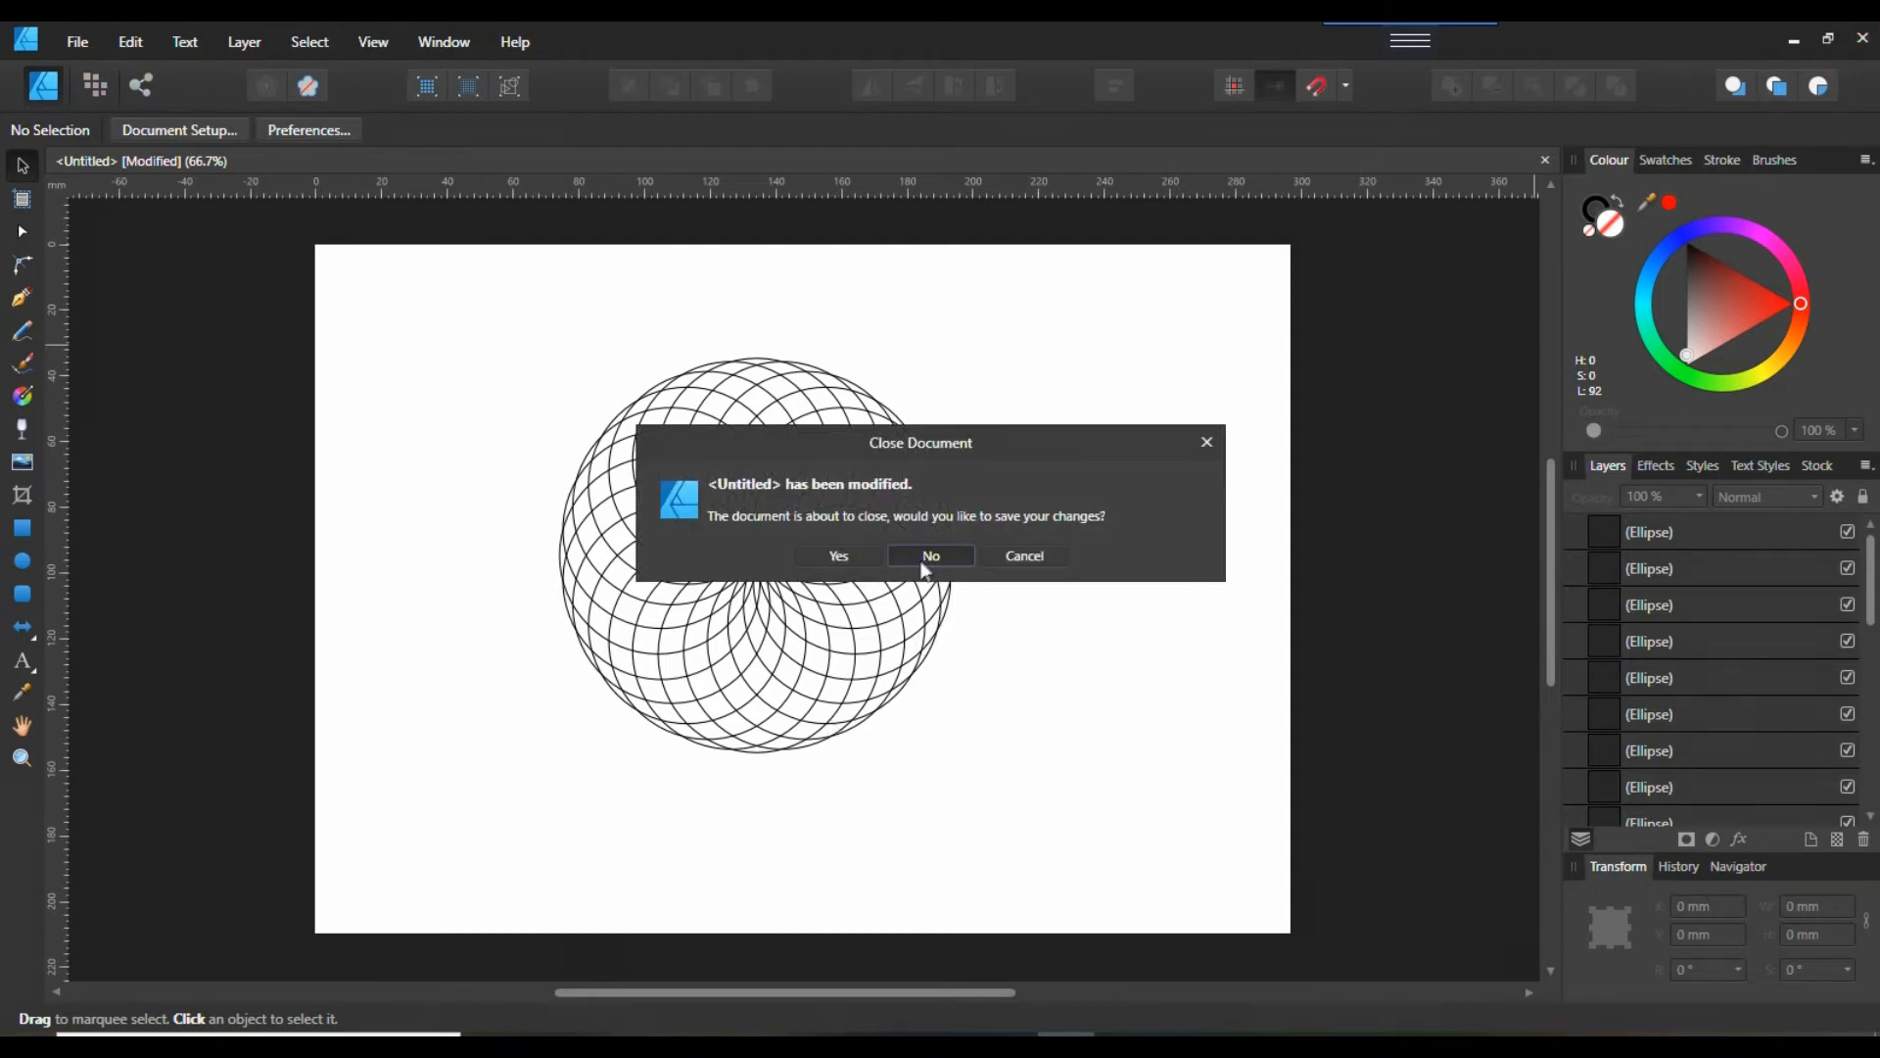
pyautogui.click(922, 565)
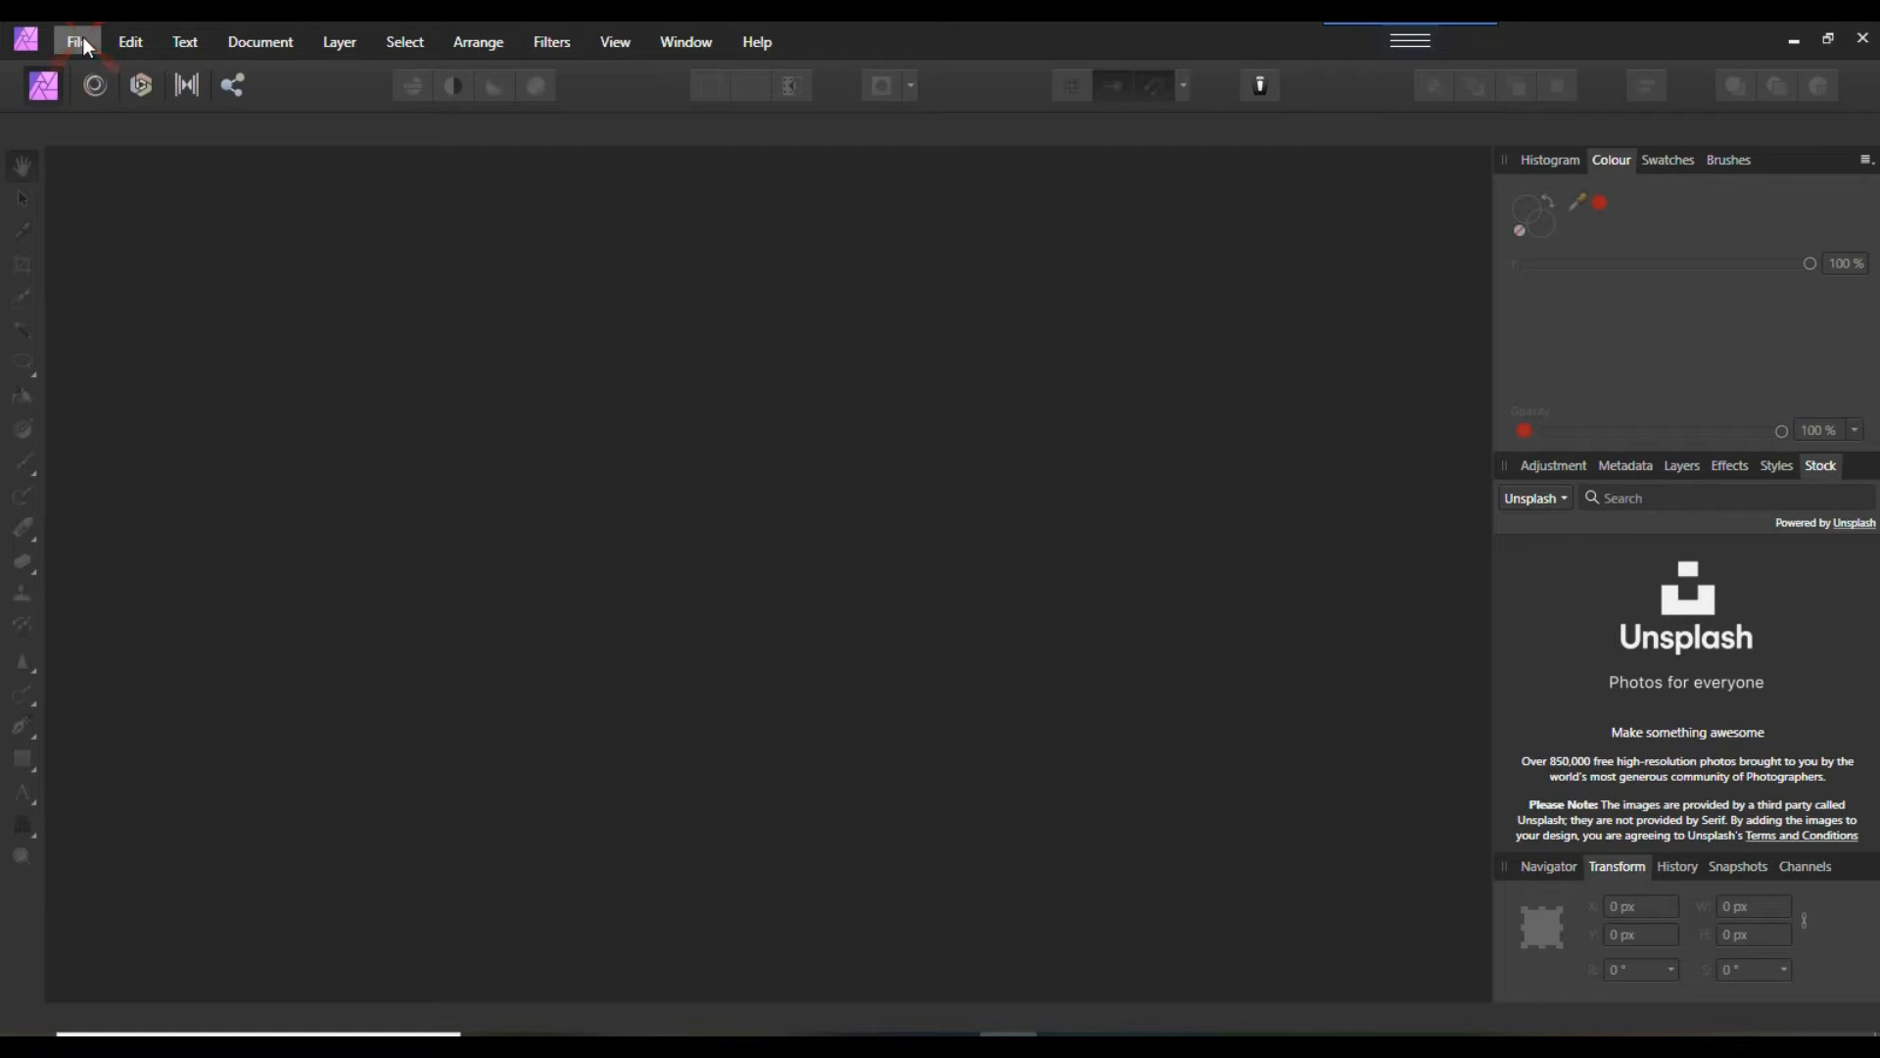
# - In Affinity Photo, create a new 15 x 10 in document from the S10R photo preset
pyautogui.click(82, 39)
pyautogui.click(98, 95)
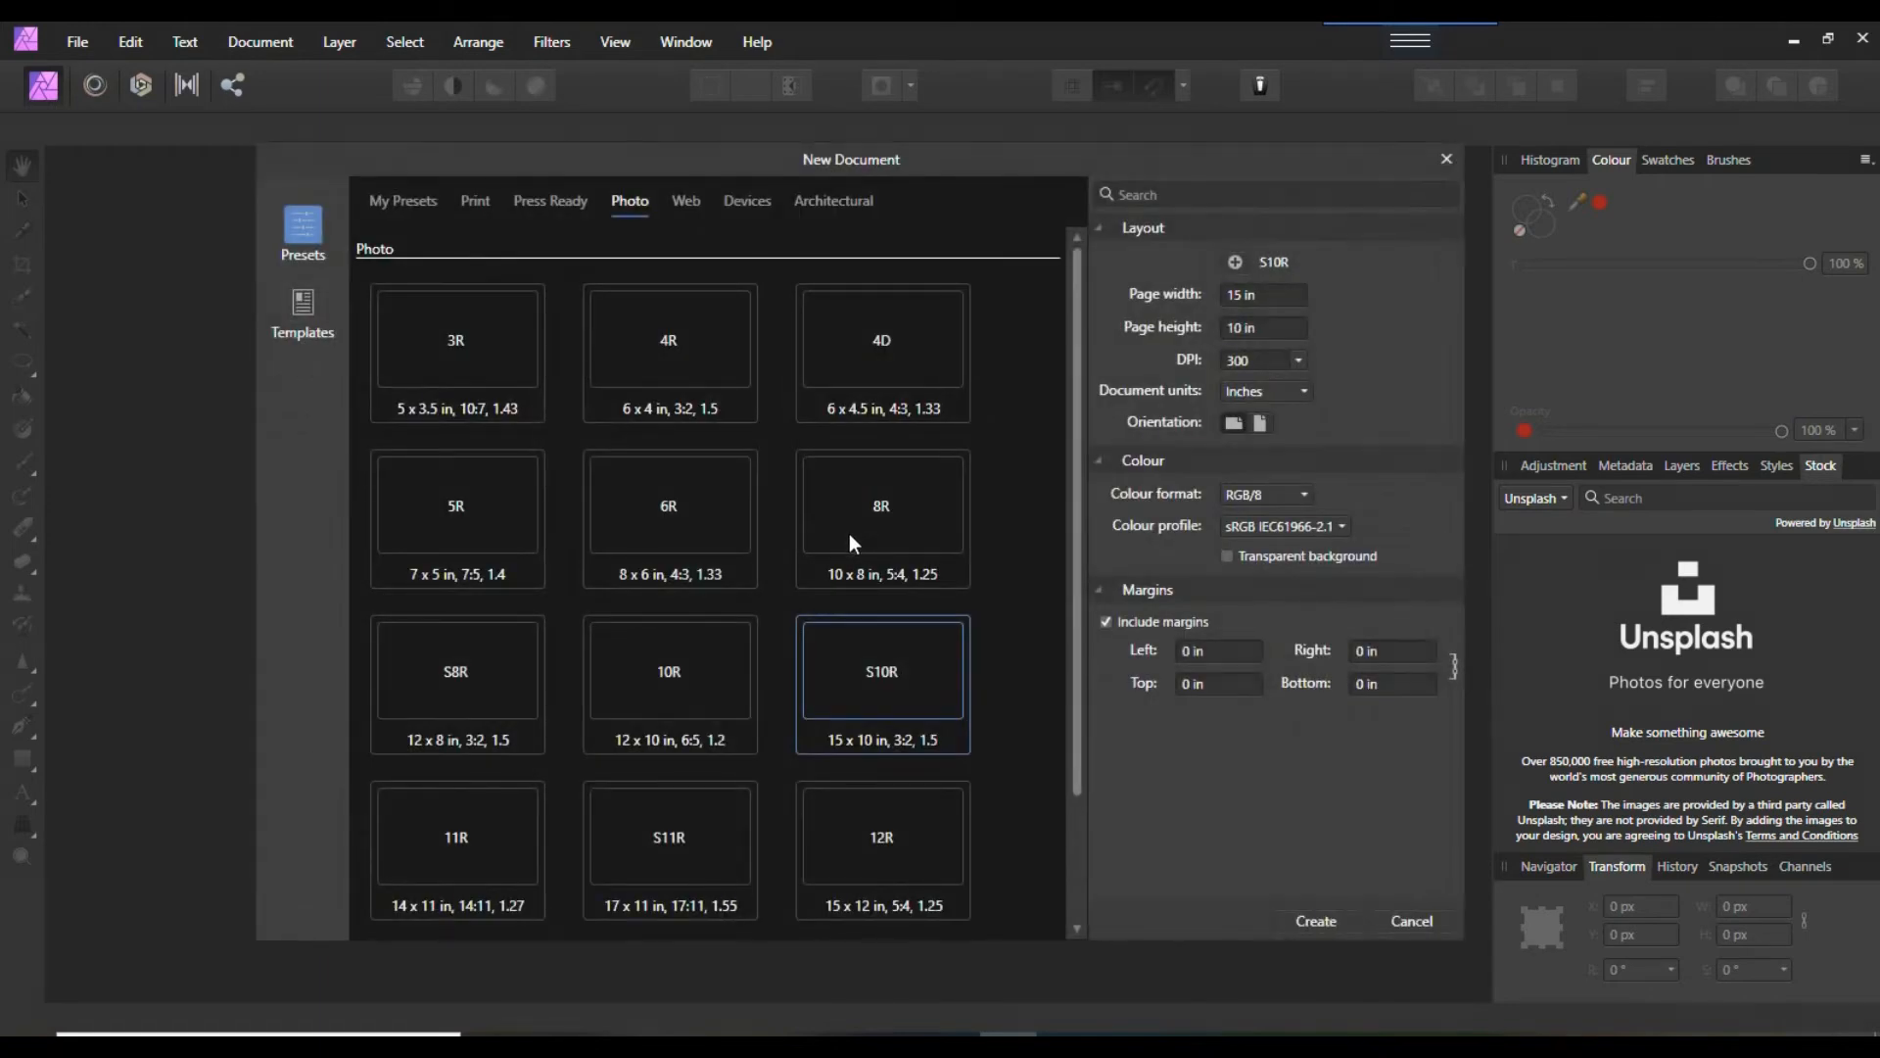
pyautogui.doubleClick(922, 712)
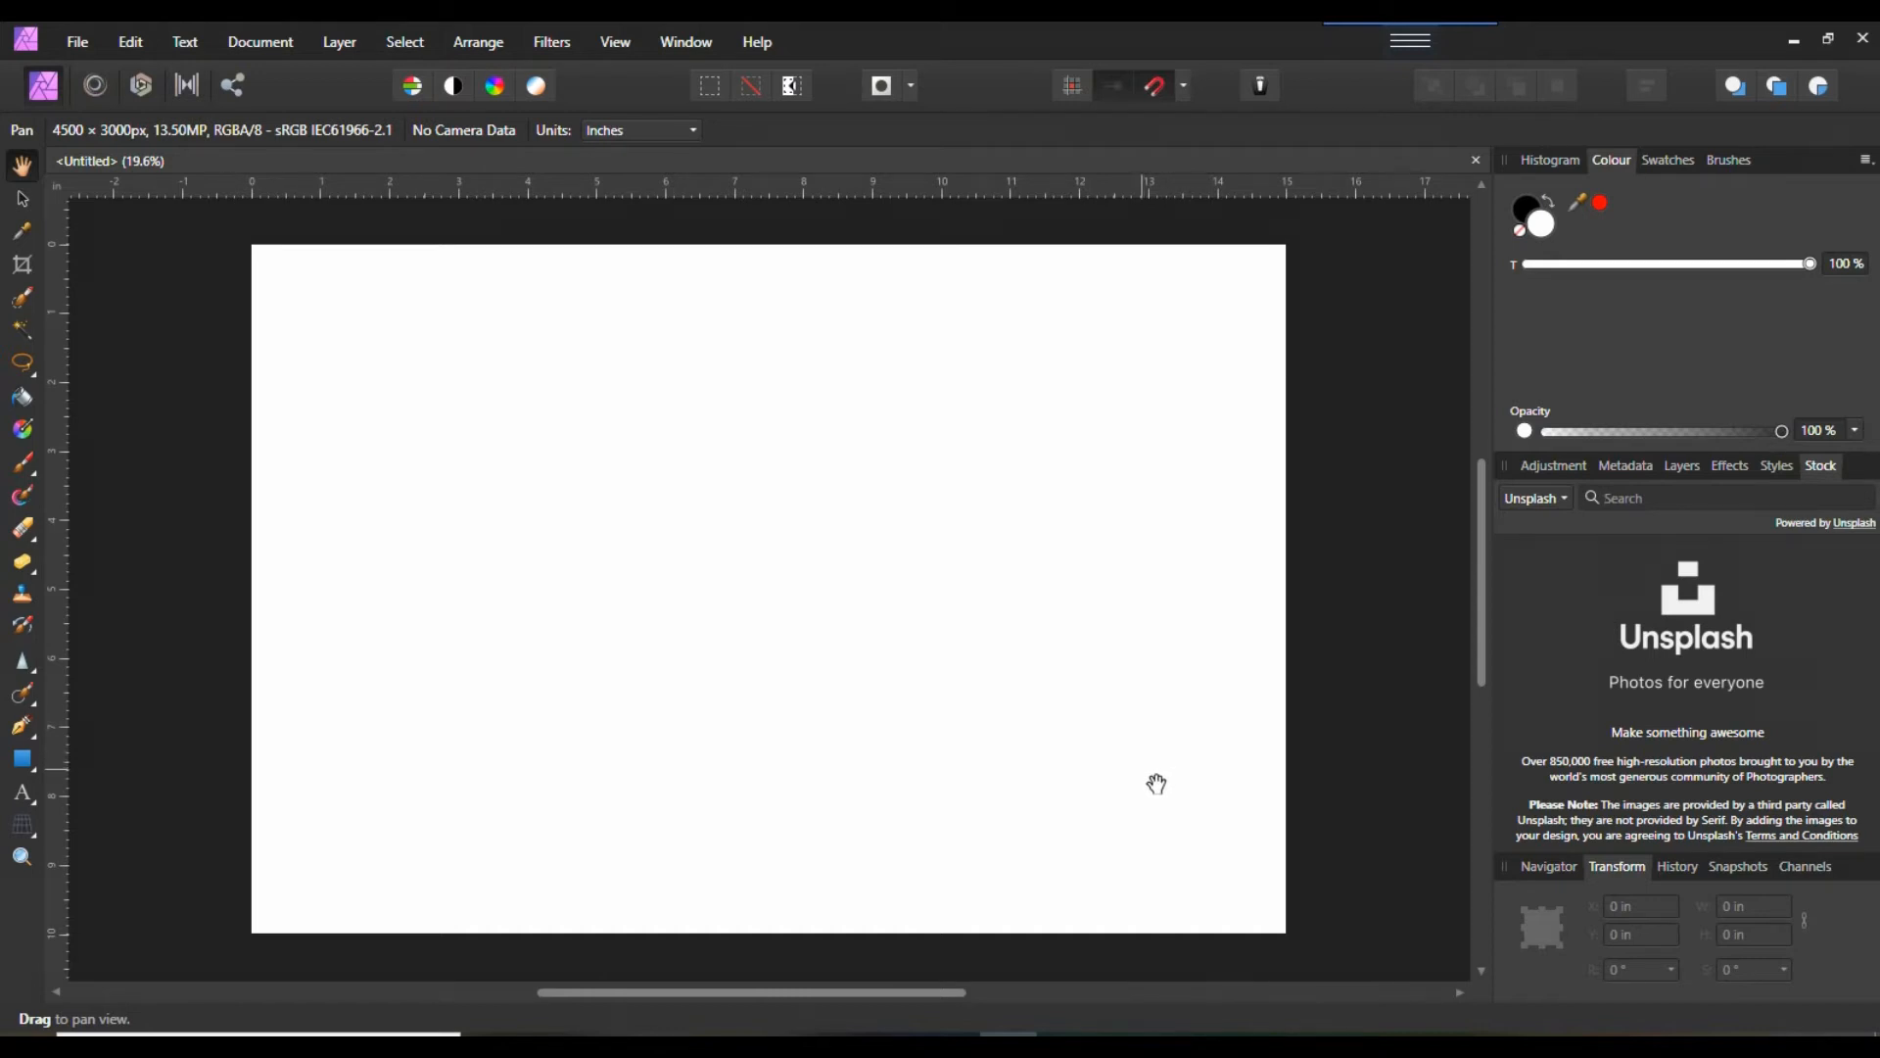
# - Search the Unsplash stock for "frame" and place the photo of a hand holding a white frame on the page
pyautogui.write('frame')
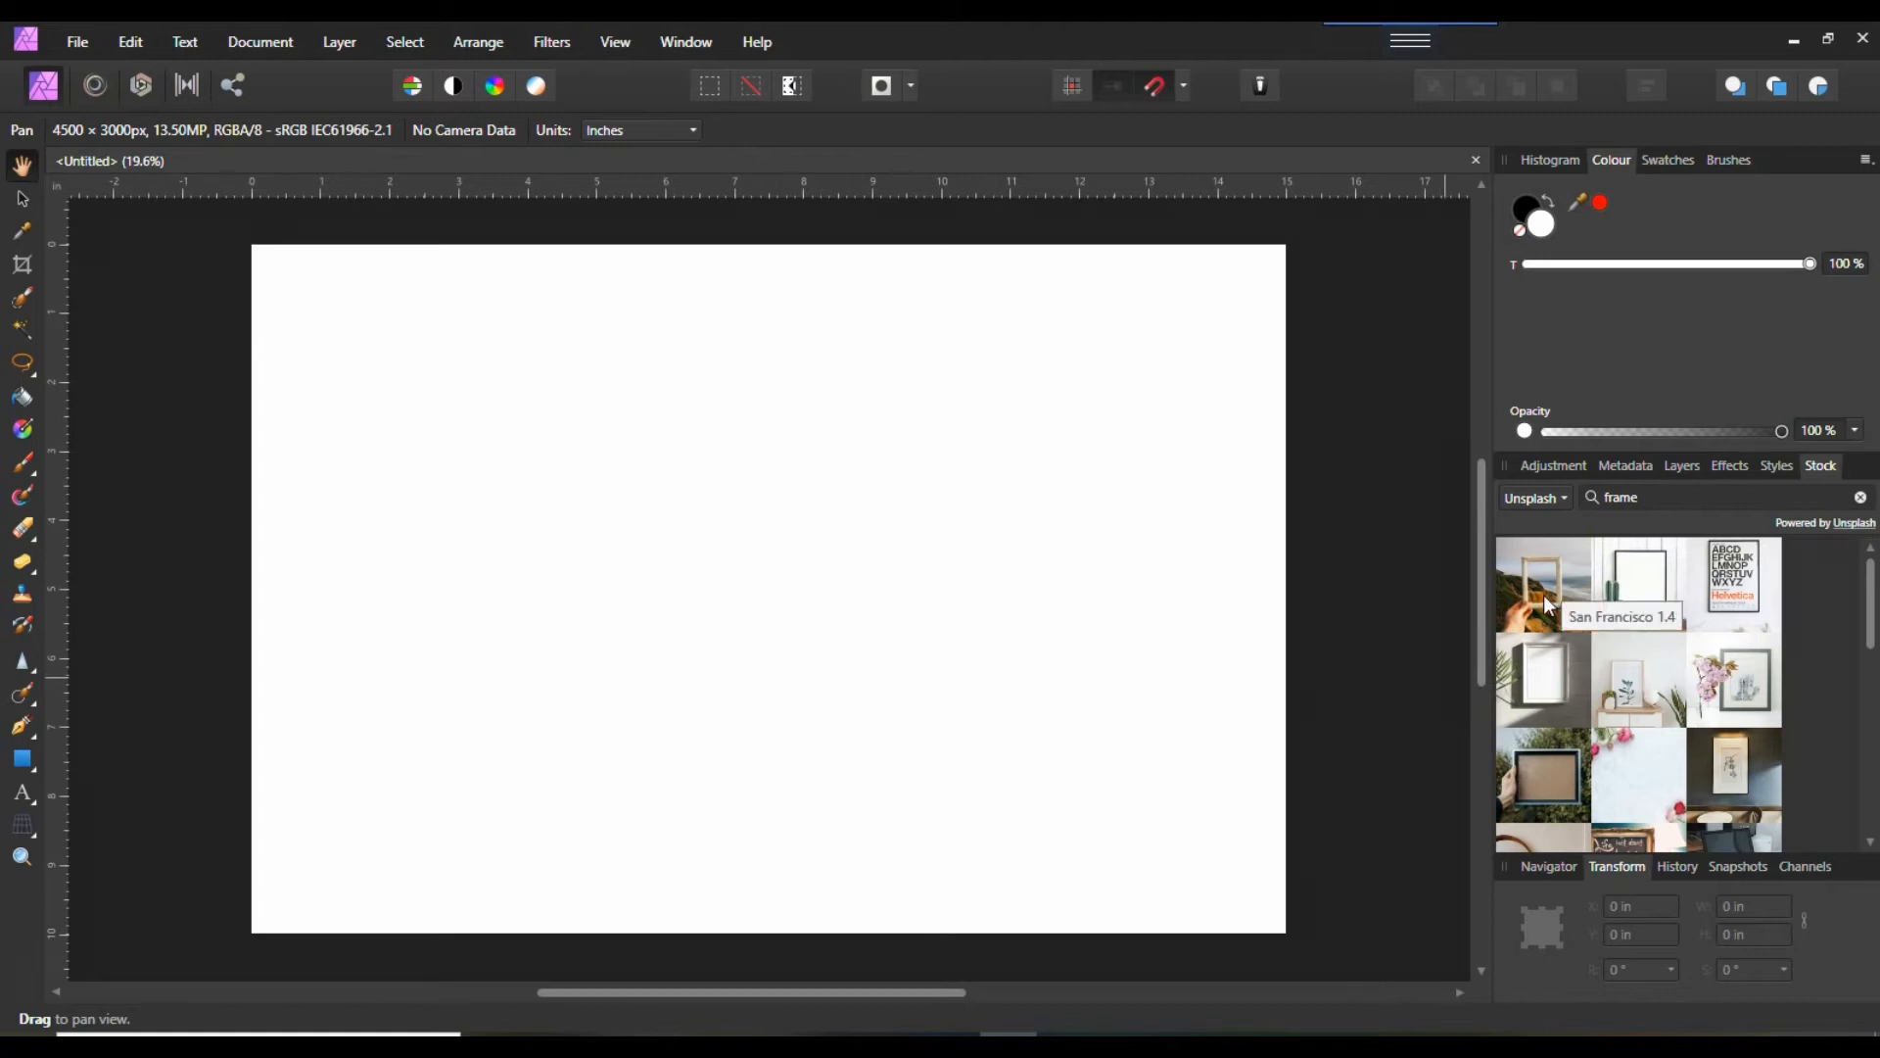
pyautogui.moveTo(1547, 605); pyautogui.dragTo(804, 486)
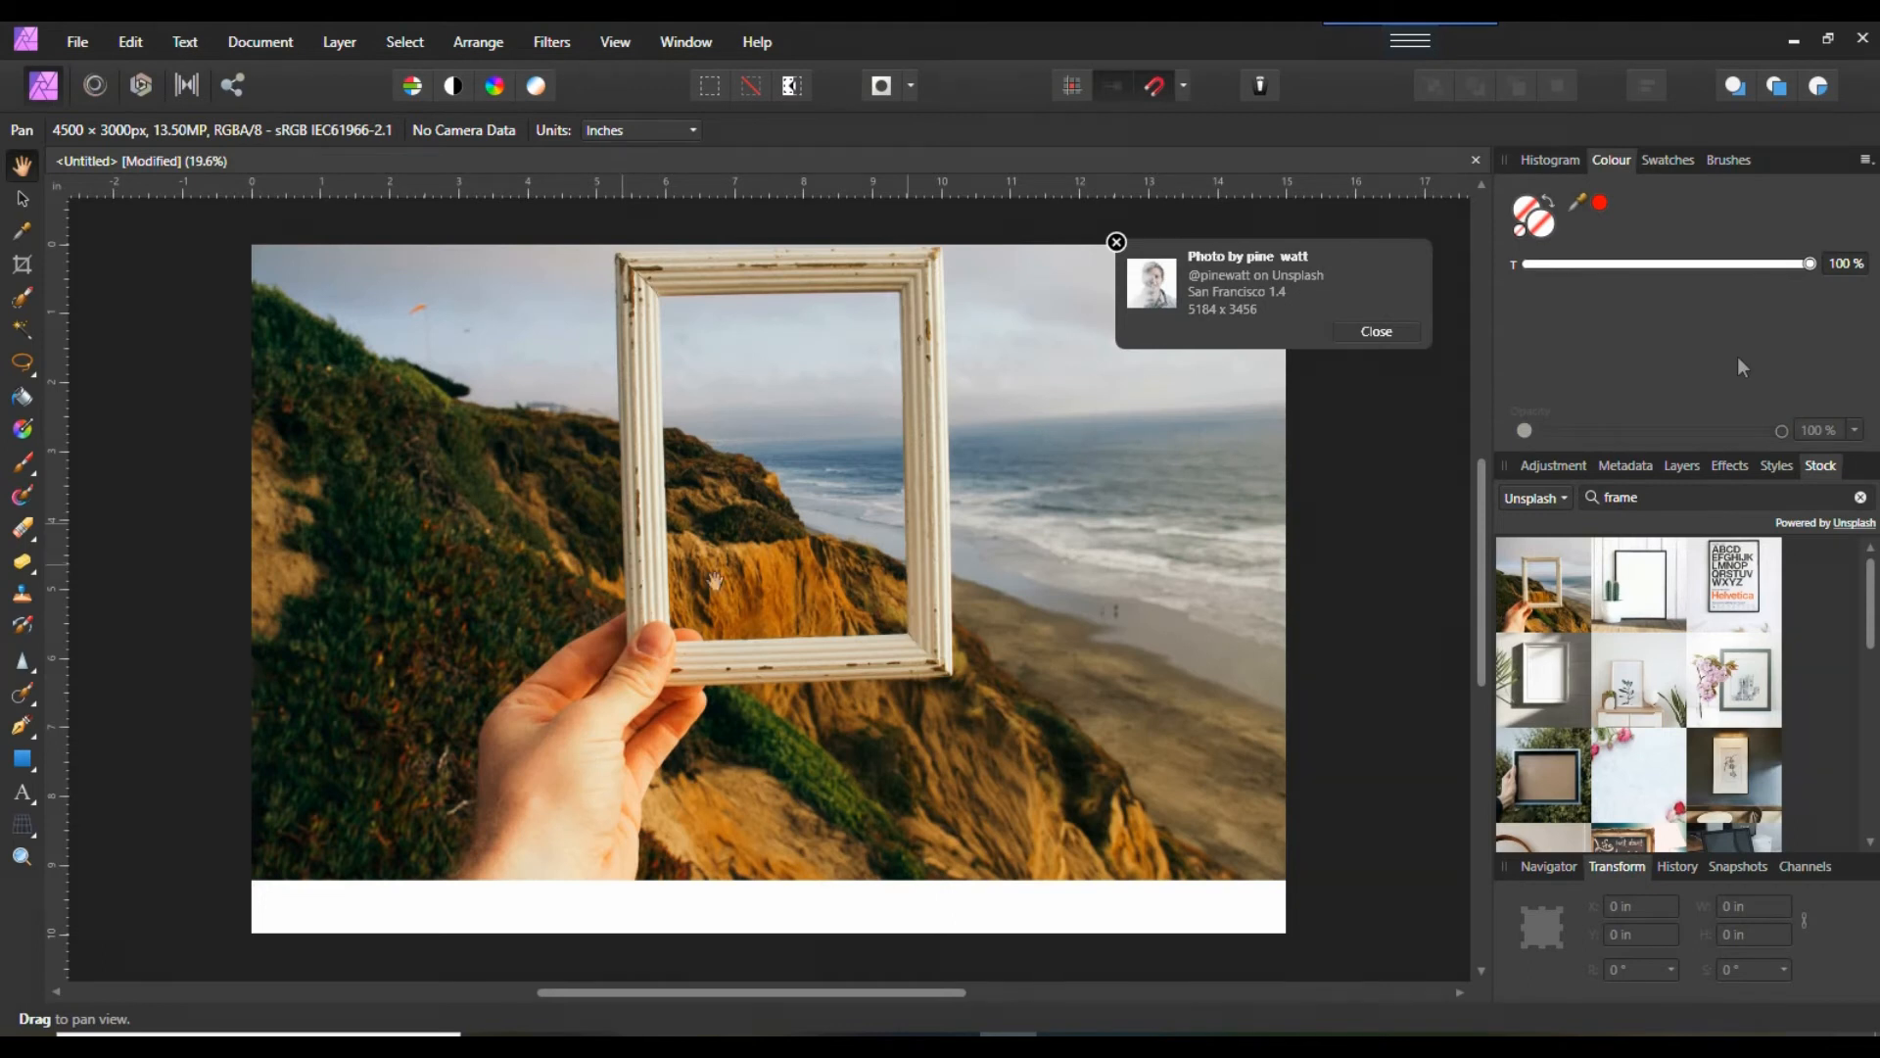
pyautogui.click(1373, 333)
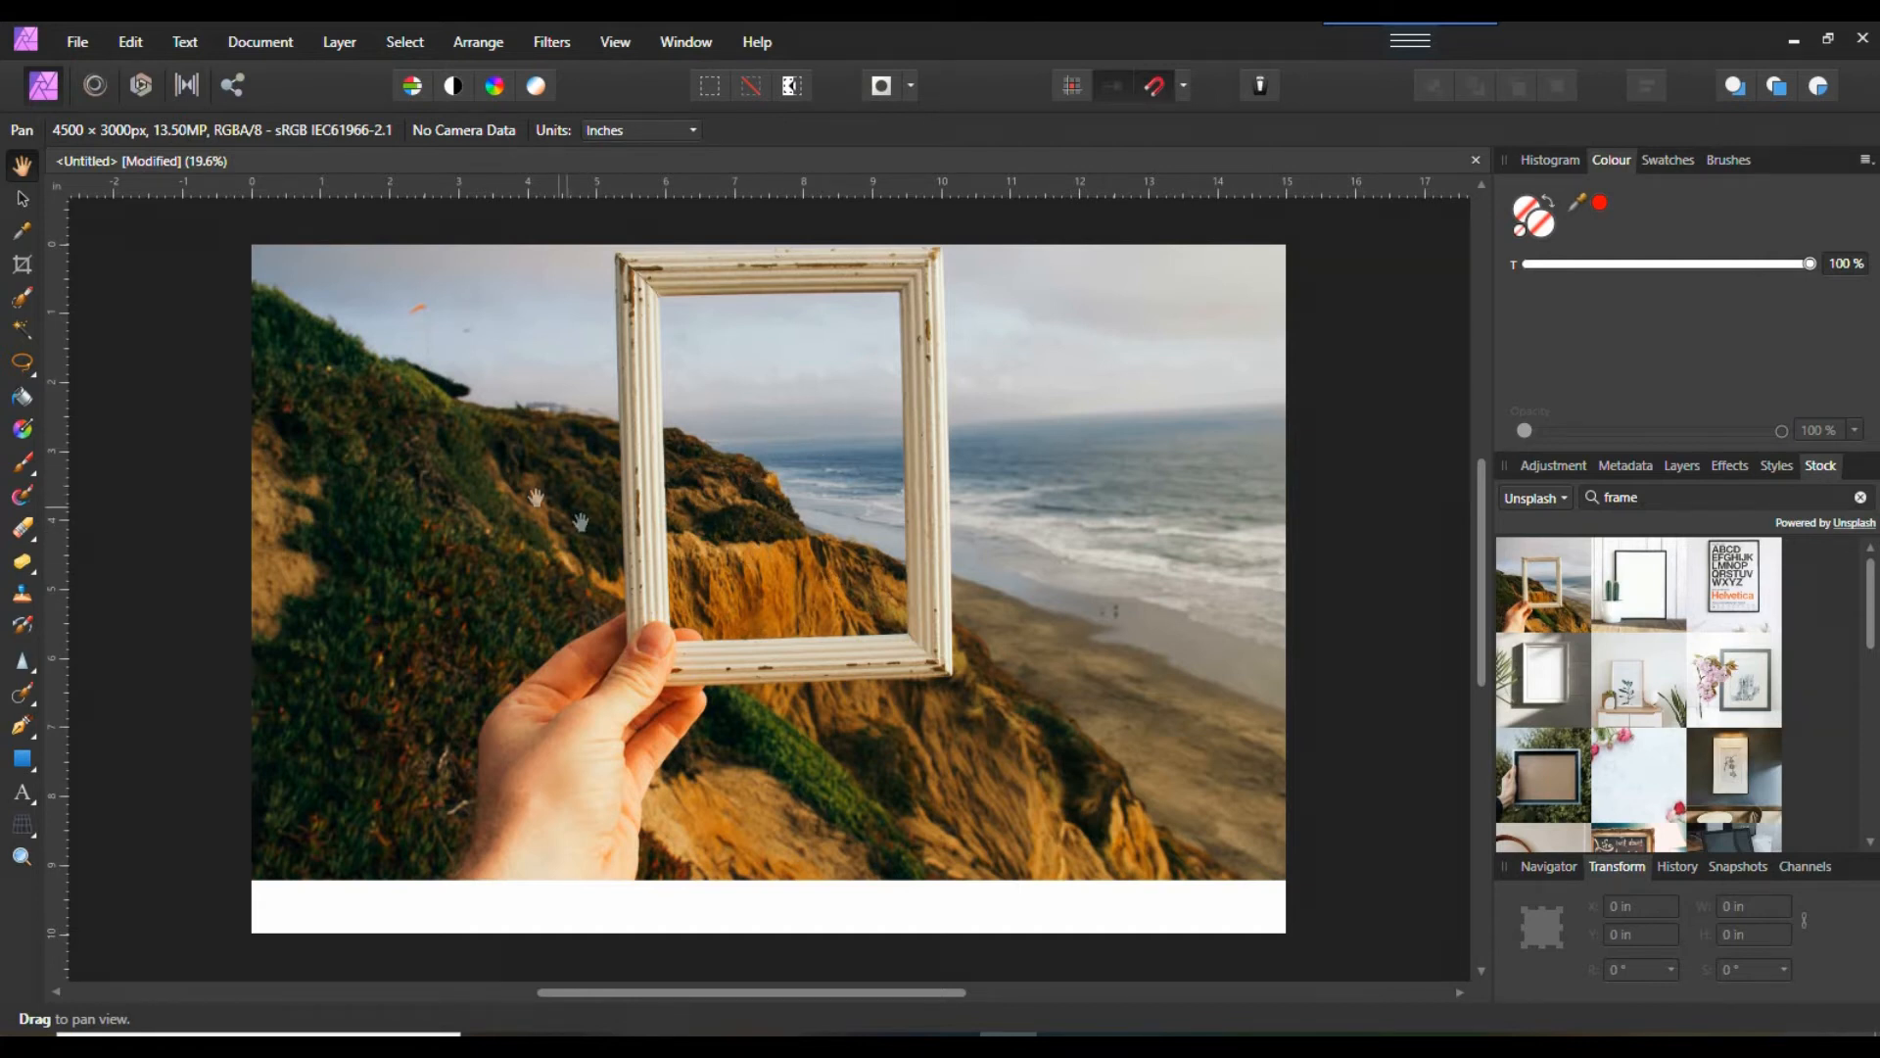
# - Align and resize the placed photo to fill the 15 x 10 in page exactly, and display the document's layers
pyautogui.click(22, 197)
pyautogui.moveTo(533, 491); pyautogui.dragTo(569, 548)
pyautogui.scroll(-2, 989, 426)
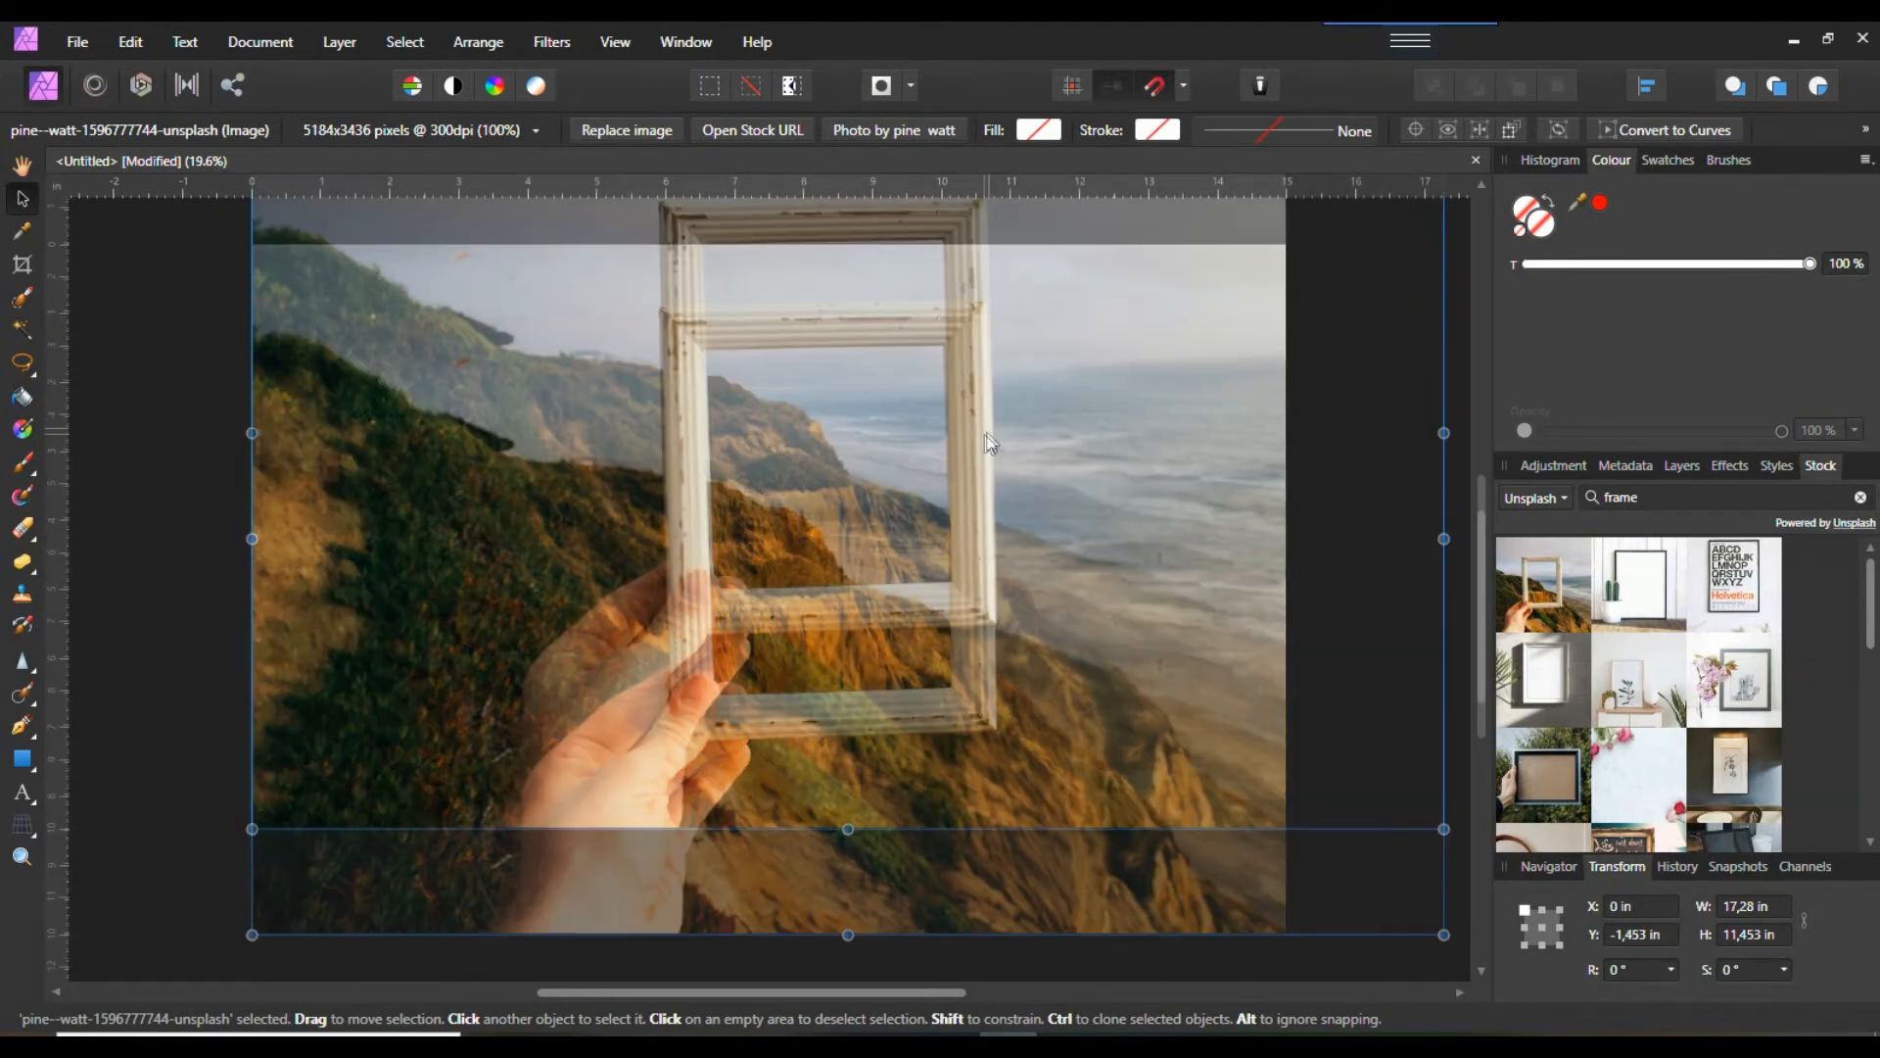
pyautogui.scroll(-1, 980, 426)
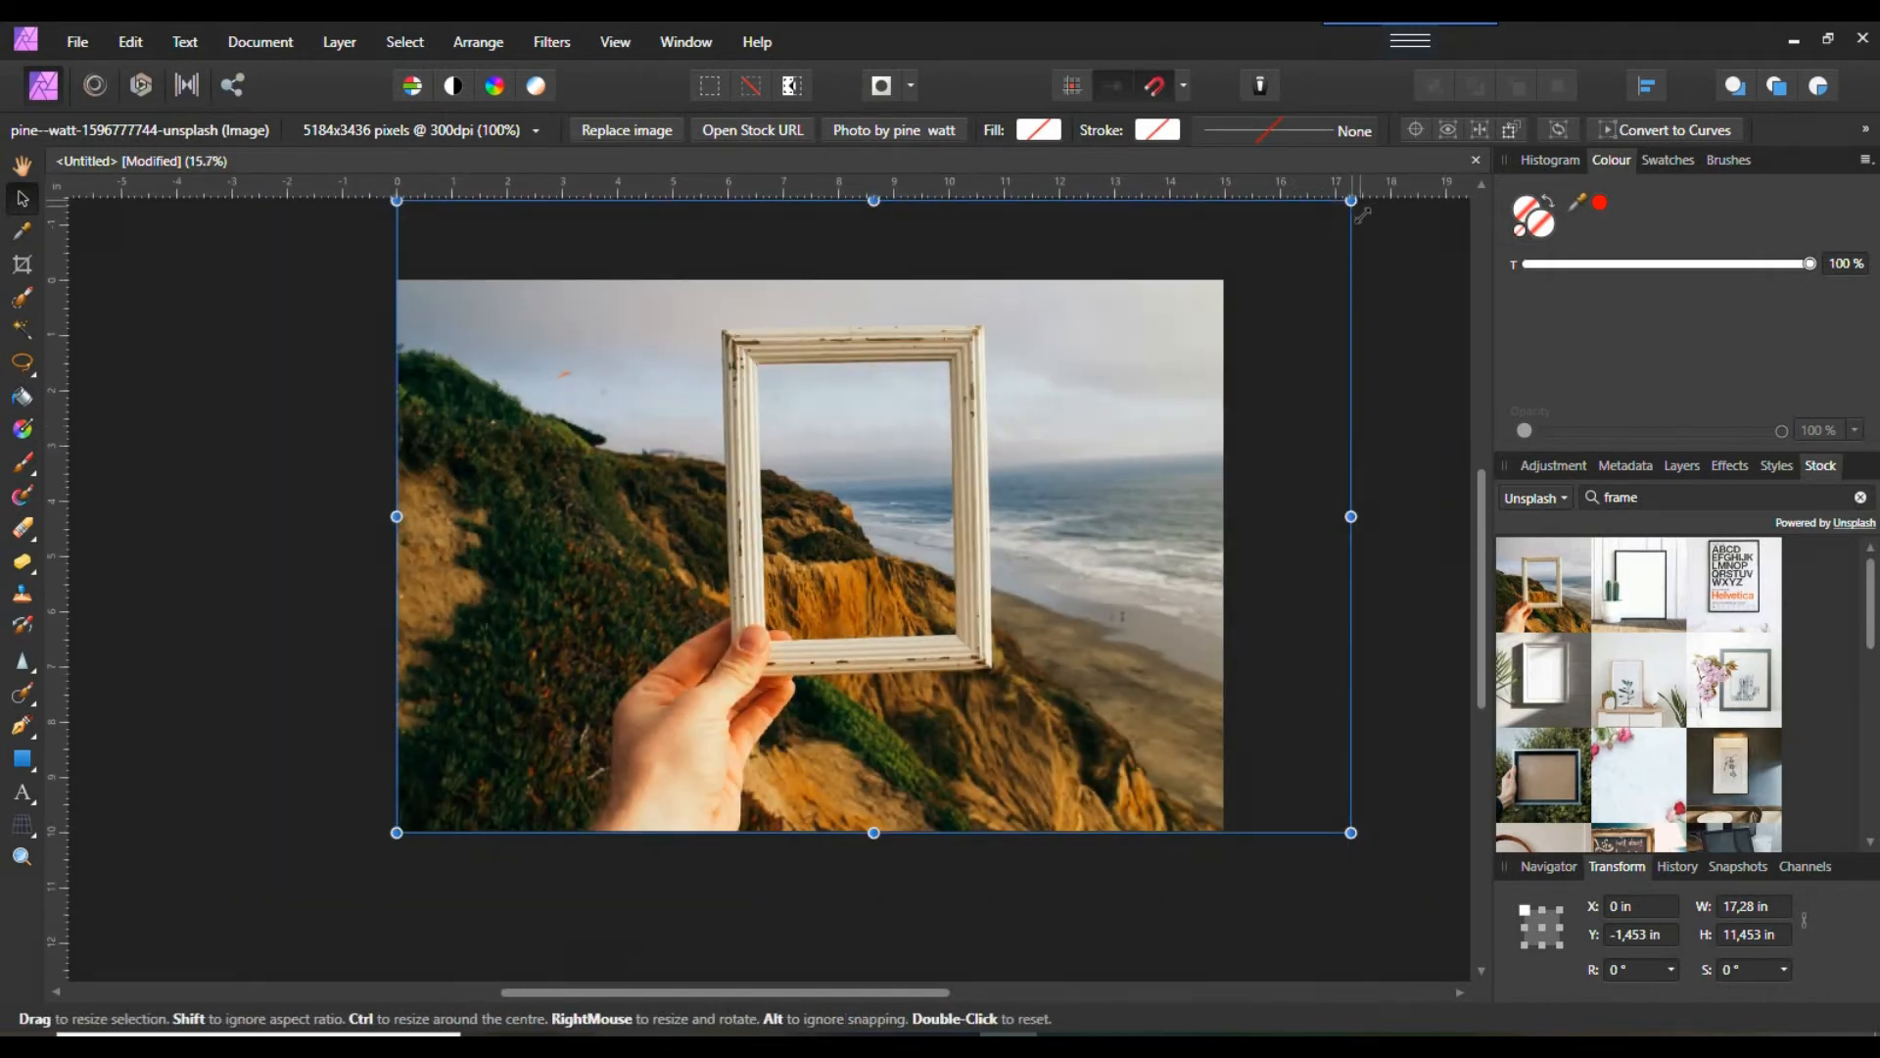
pyautogui.moveTo(1359, 217); pyautogui.dragTo(1228, 291)
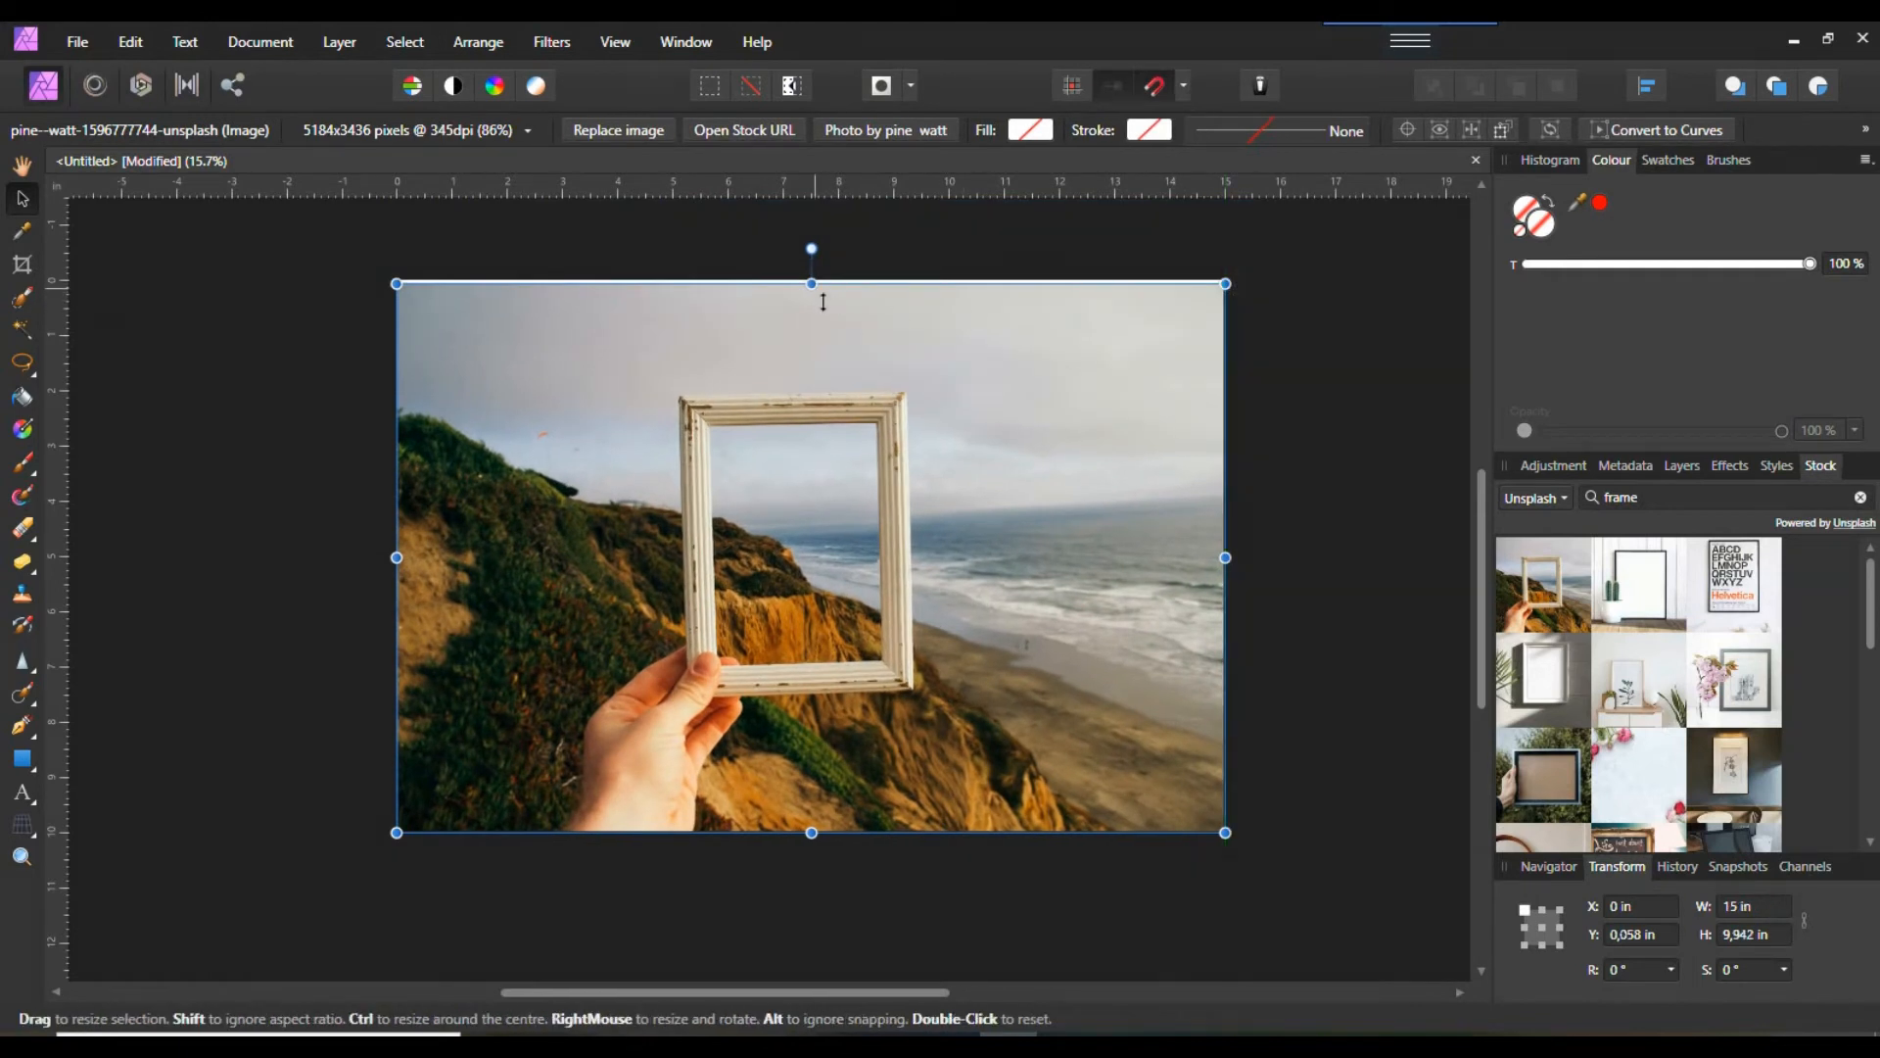
pyautogui.moveTo(823, 302); pyautogui.dragTo(823, 303)
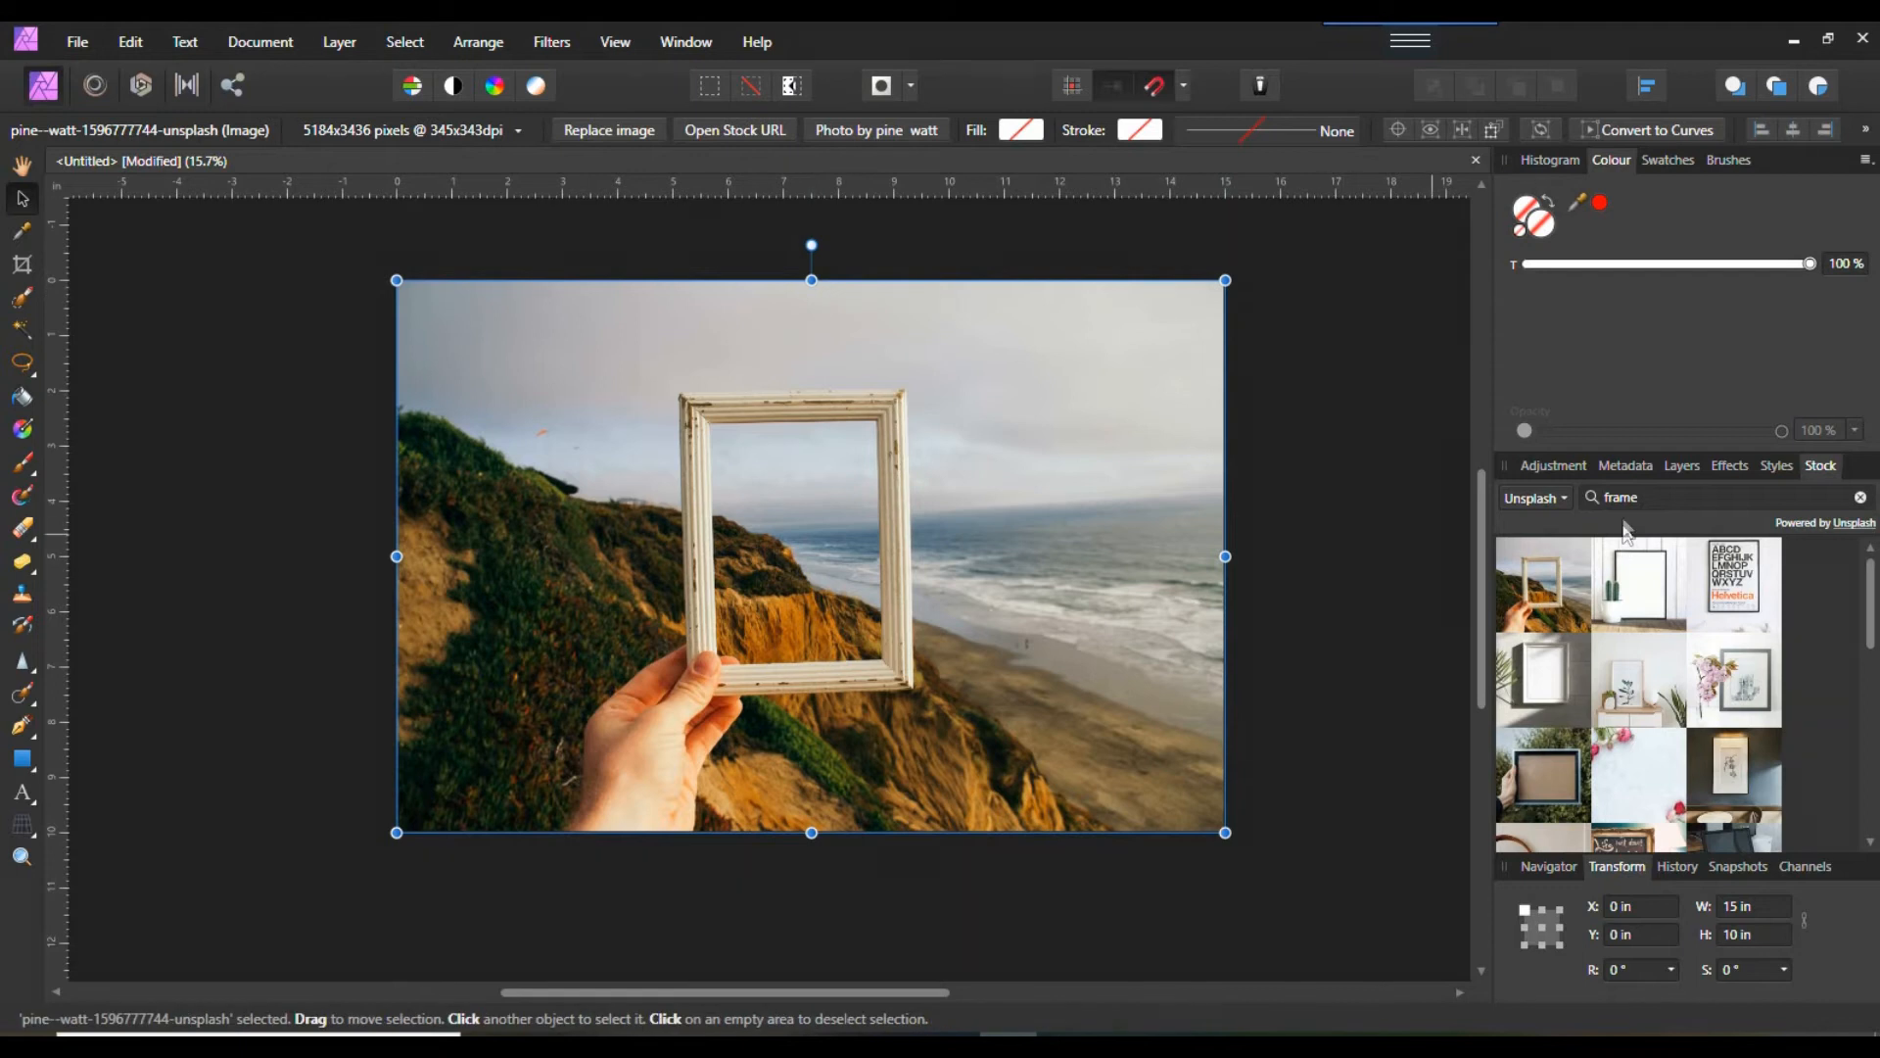
pyautogui.click(1681, 466)
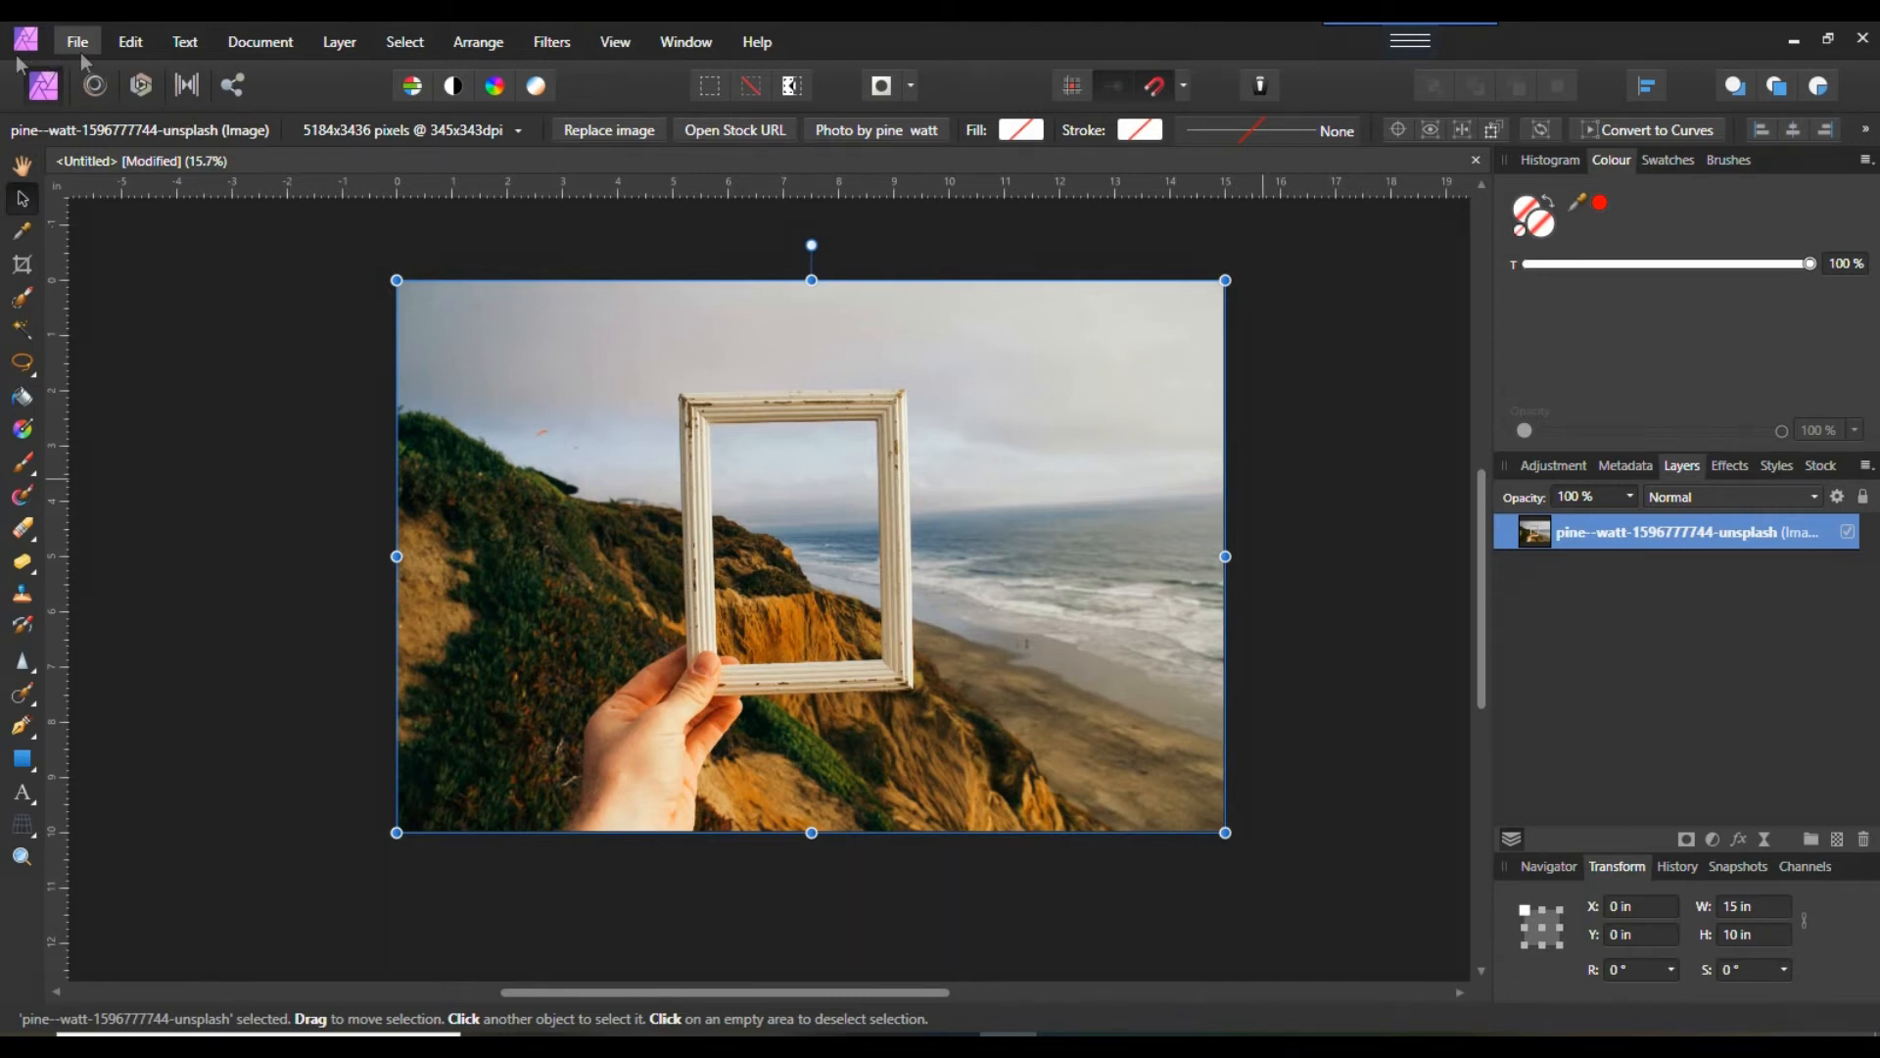
pyautogui.click(145, 45)
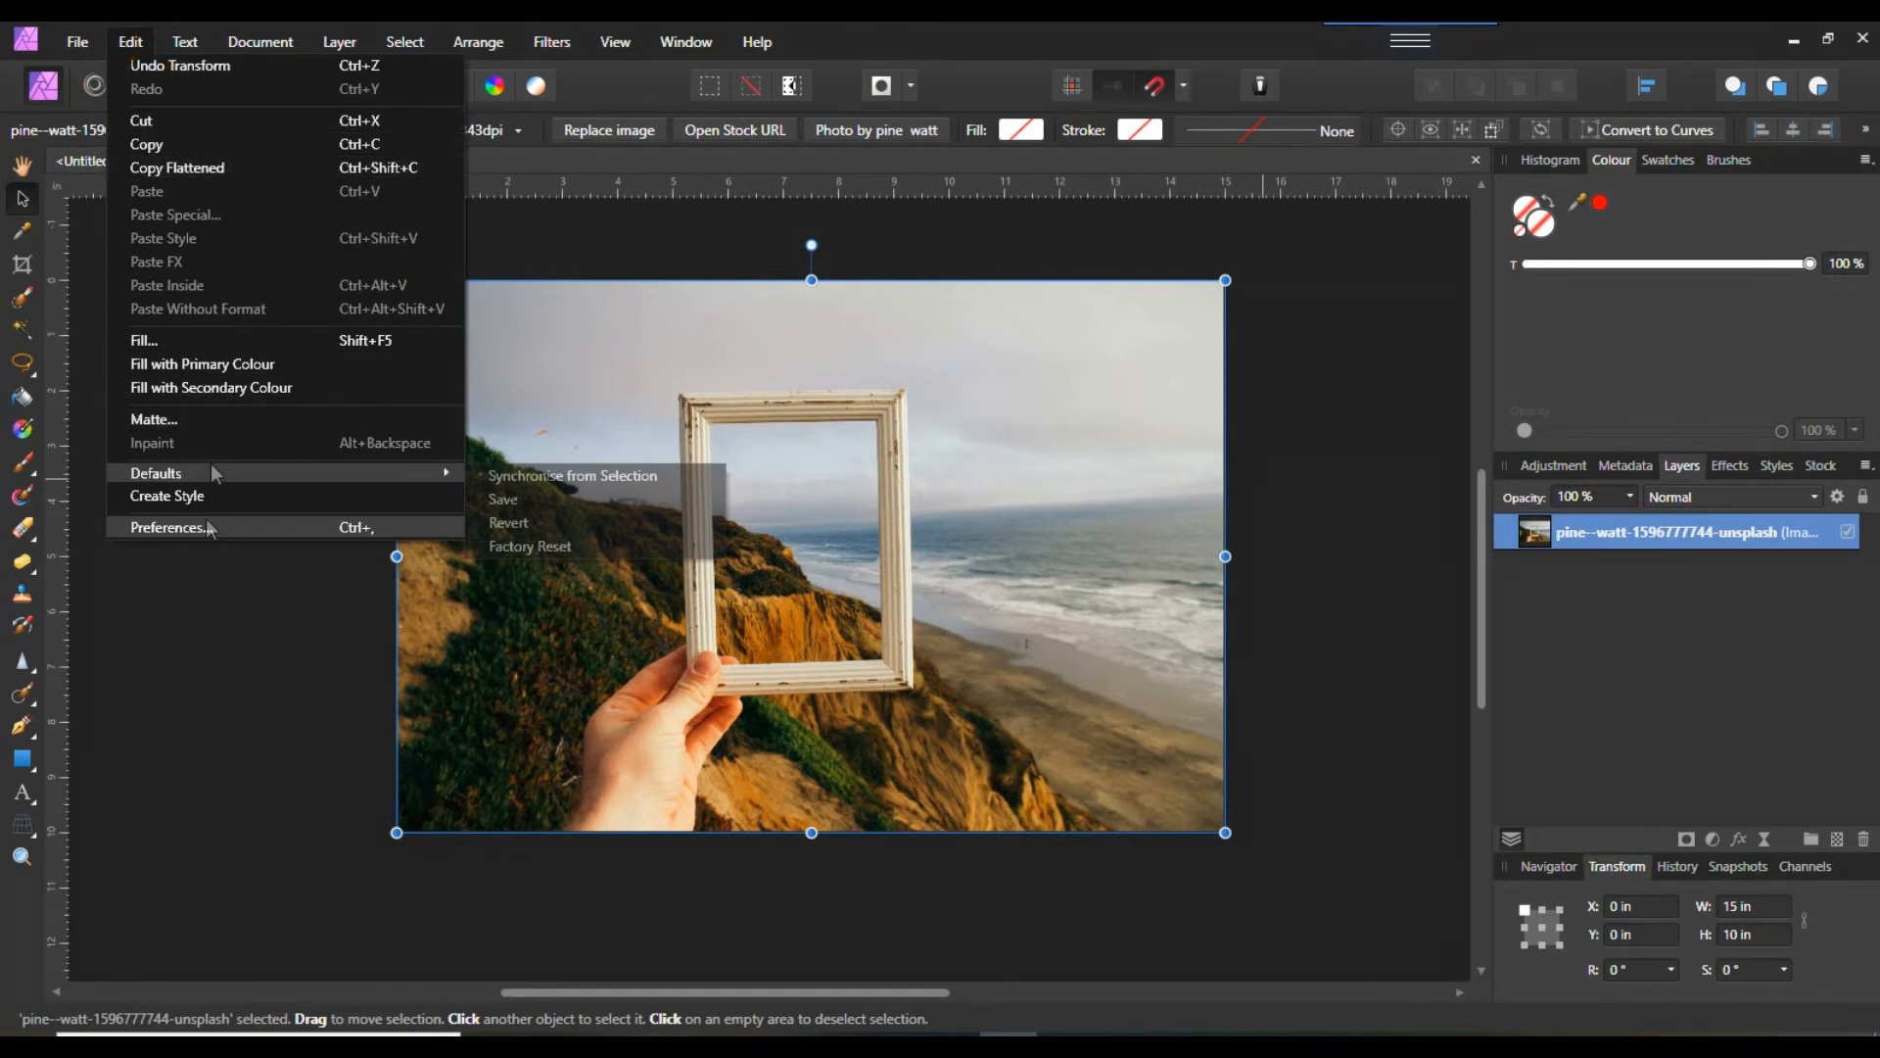
pyautogui.click(190, 652)
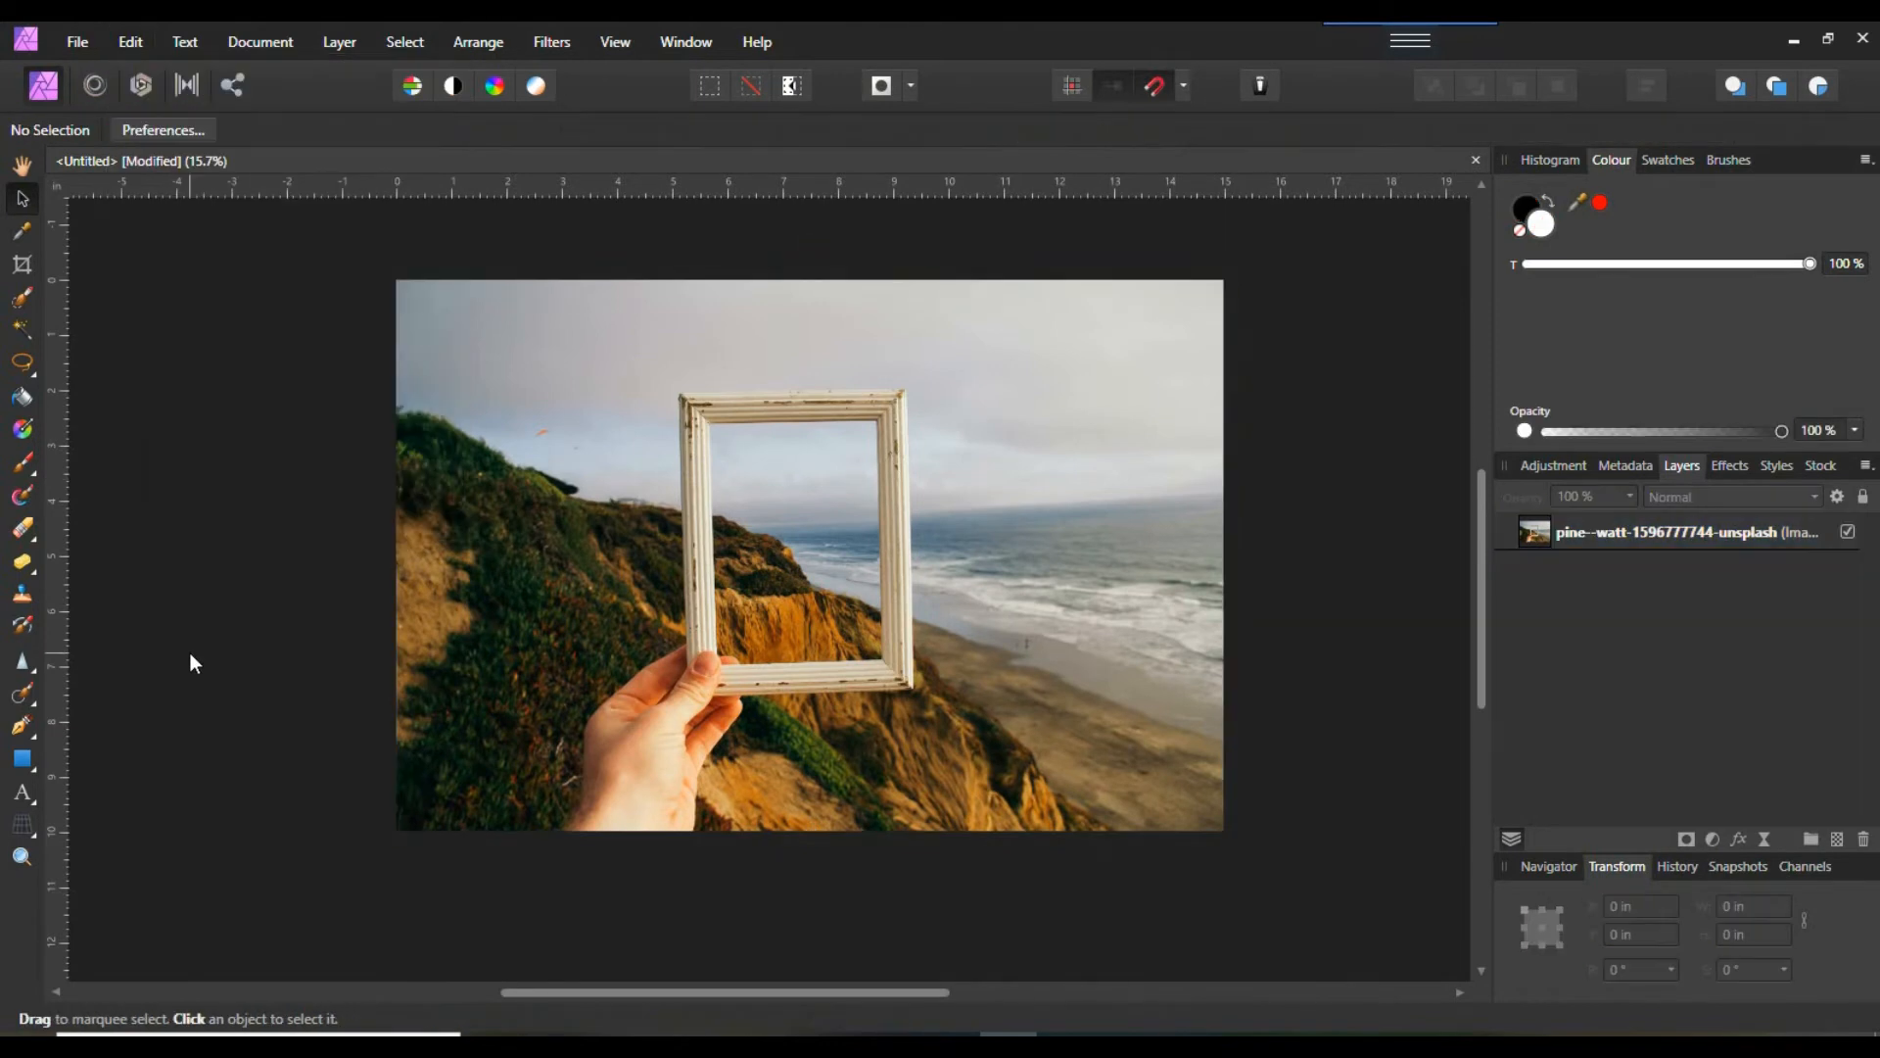
pyautogui.click(1584, 532)
pyautogui.rightClick(1586, 532)
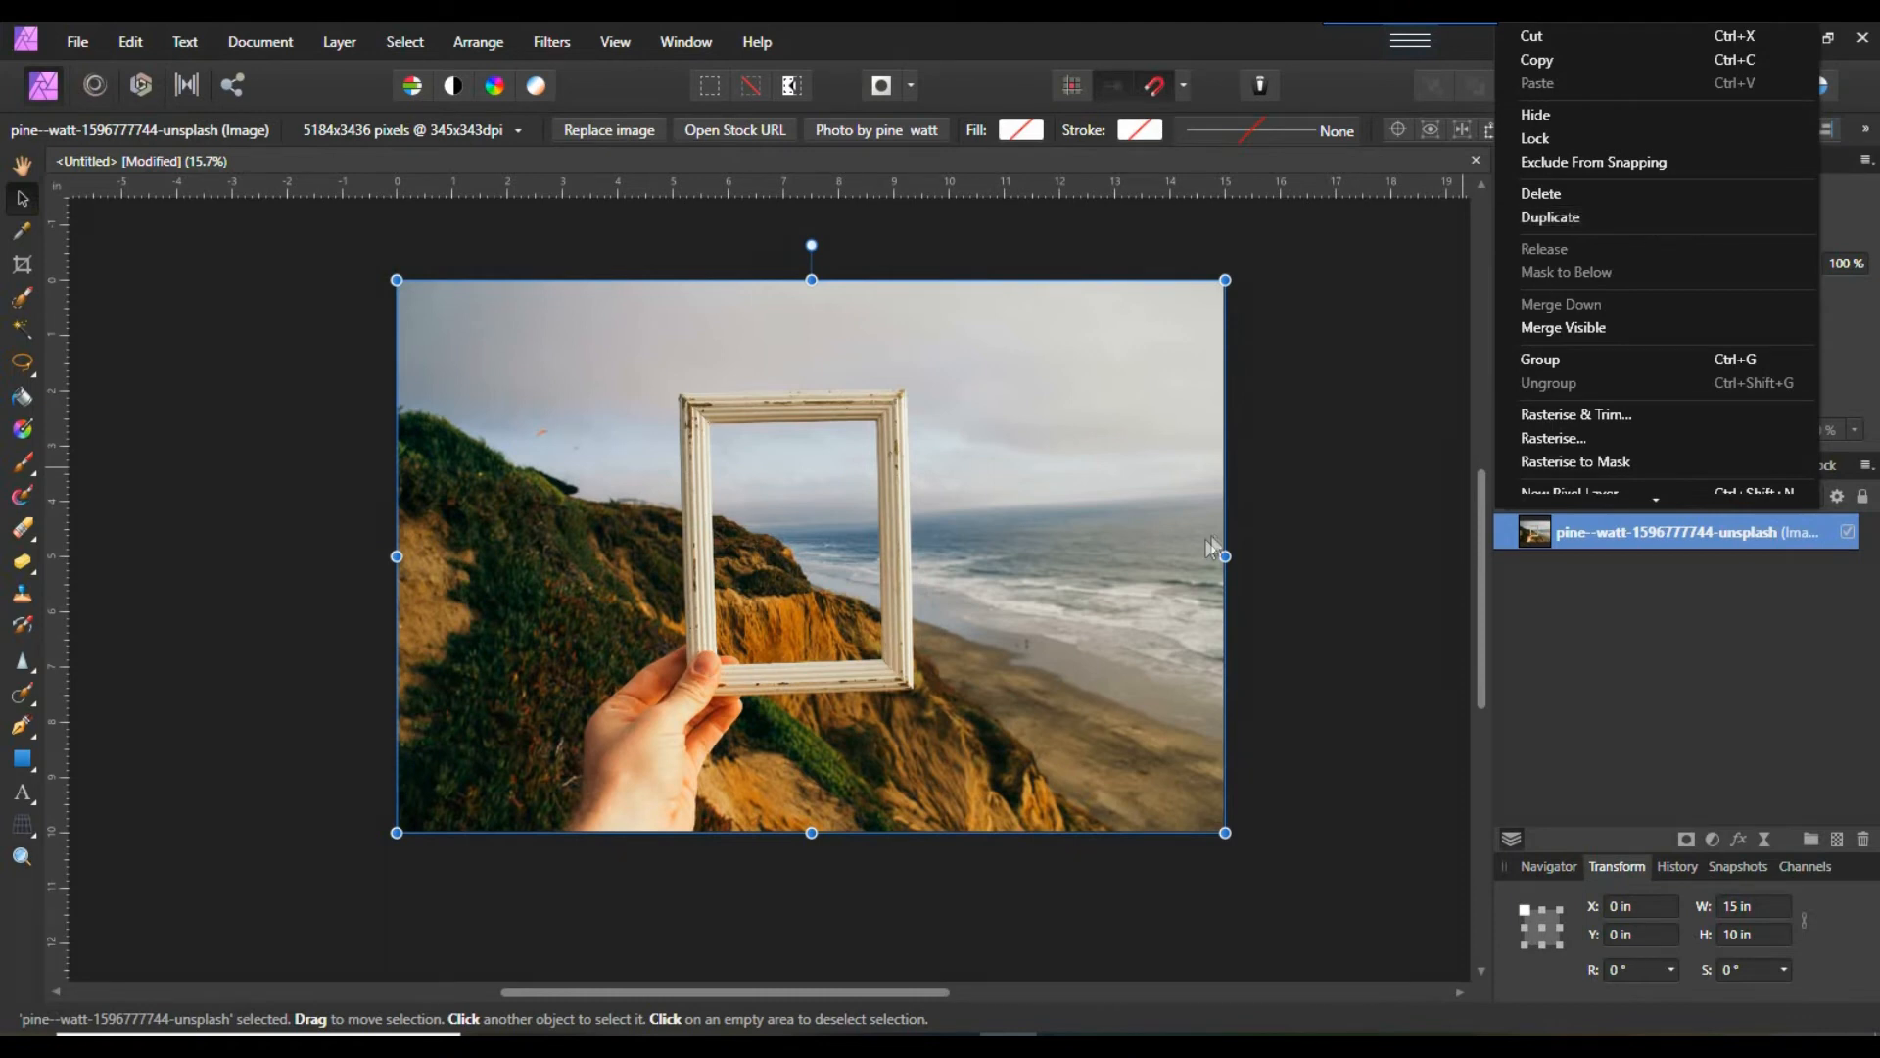
pyautogui.click(1348, 641)
pyautogui.click(1347, 641)
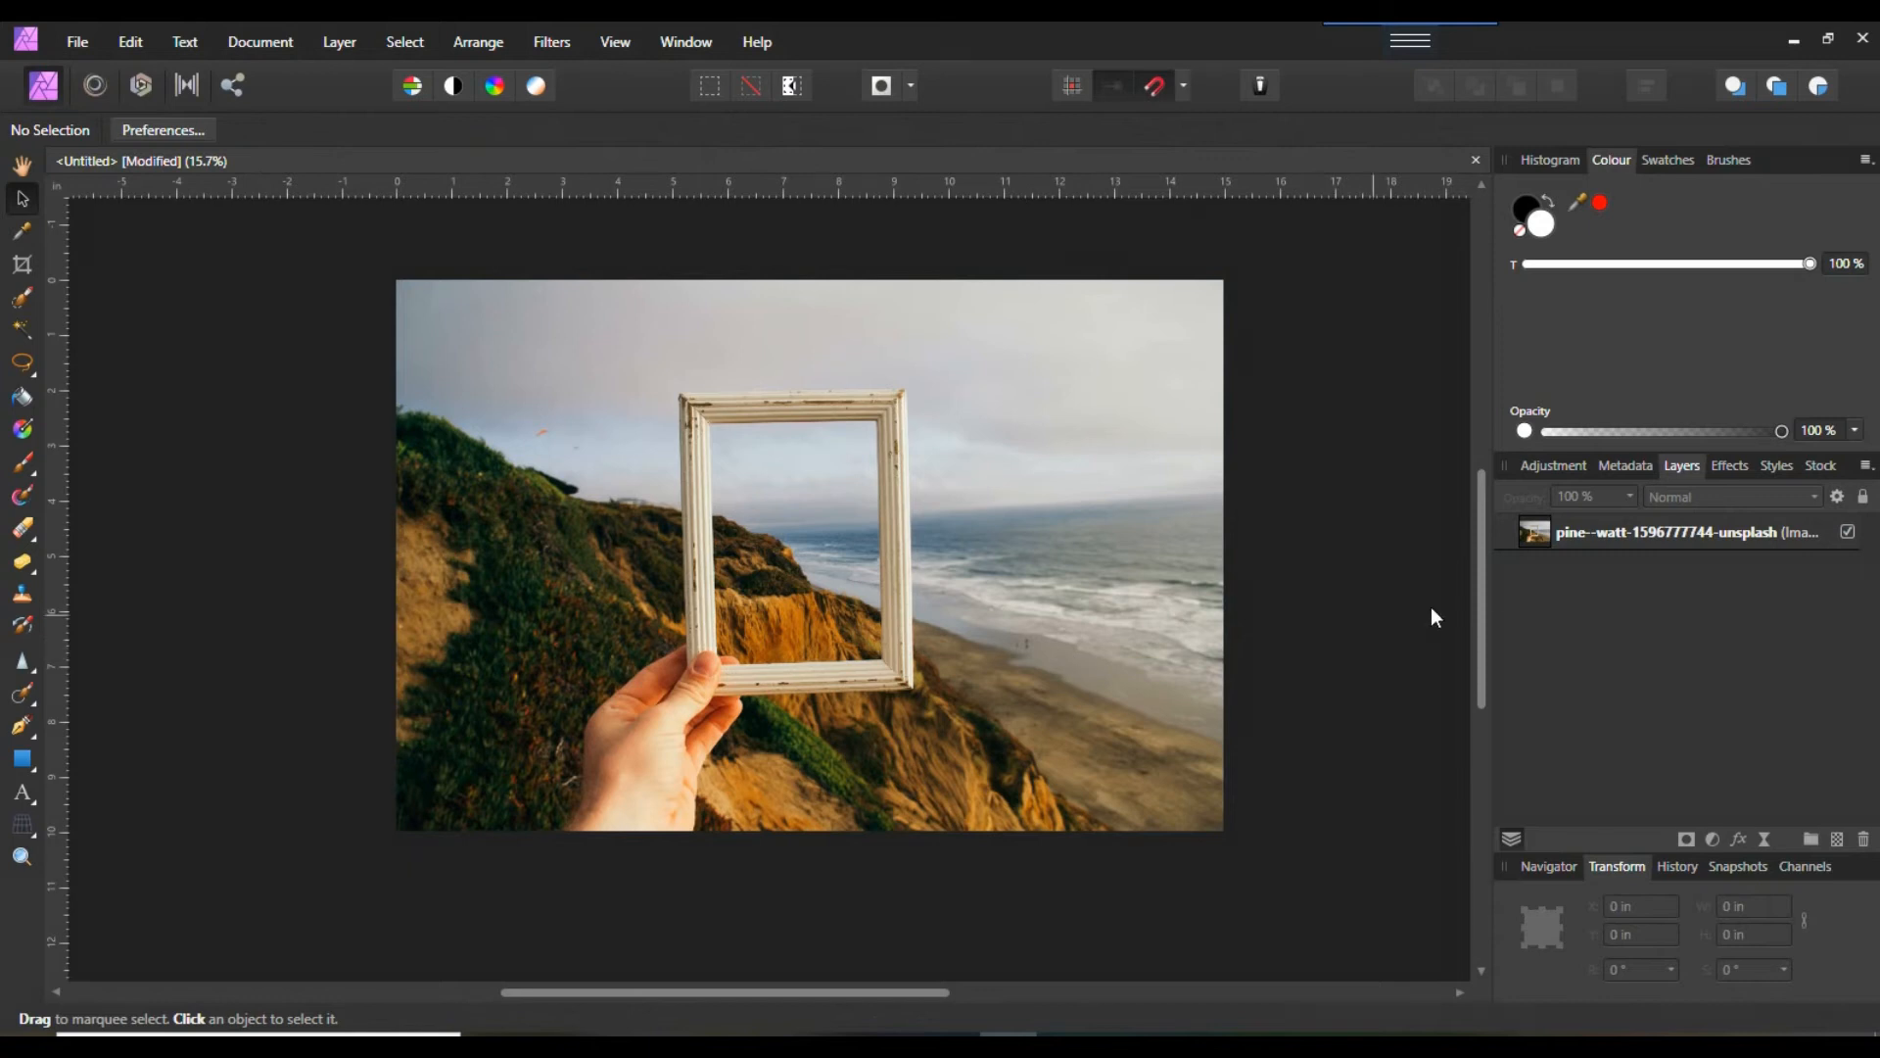
# - Duplicate the frame photo layer and set the copy's opacity to 50%
pyautogui.click(1585, 521)
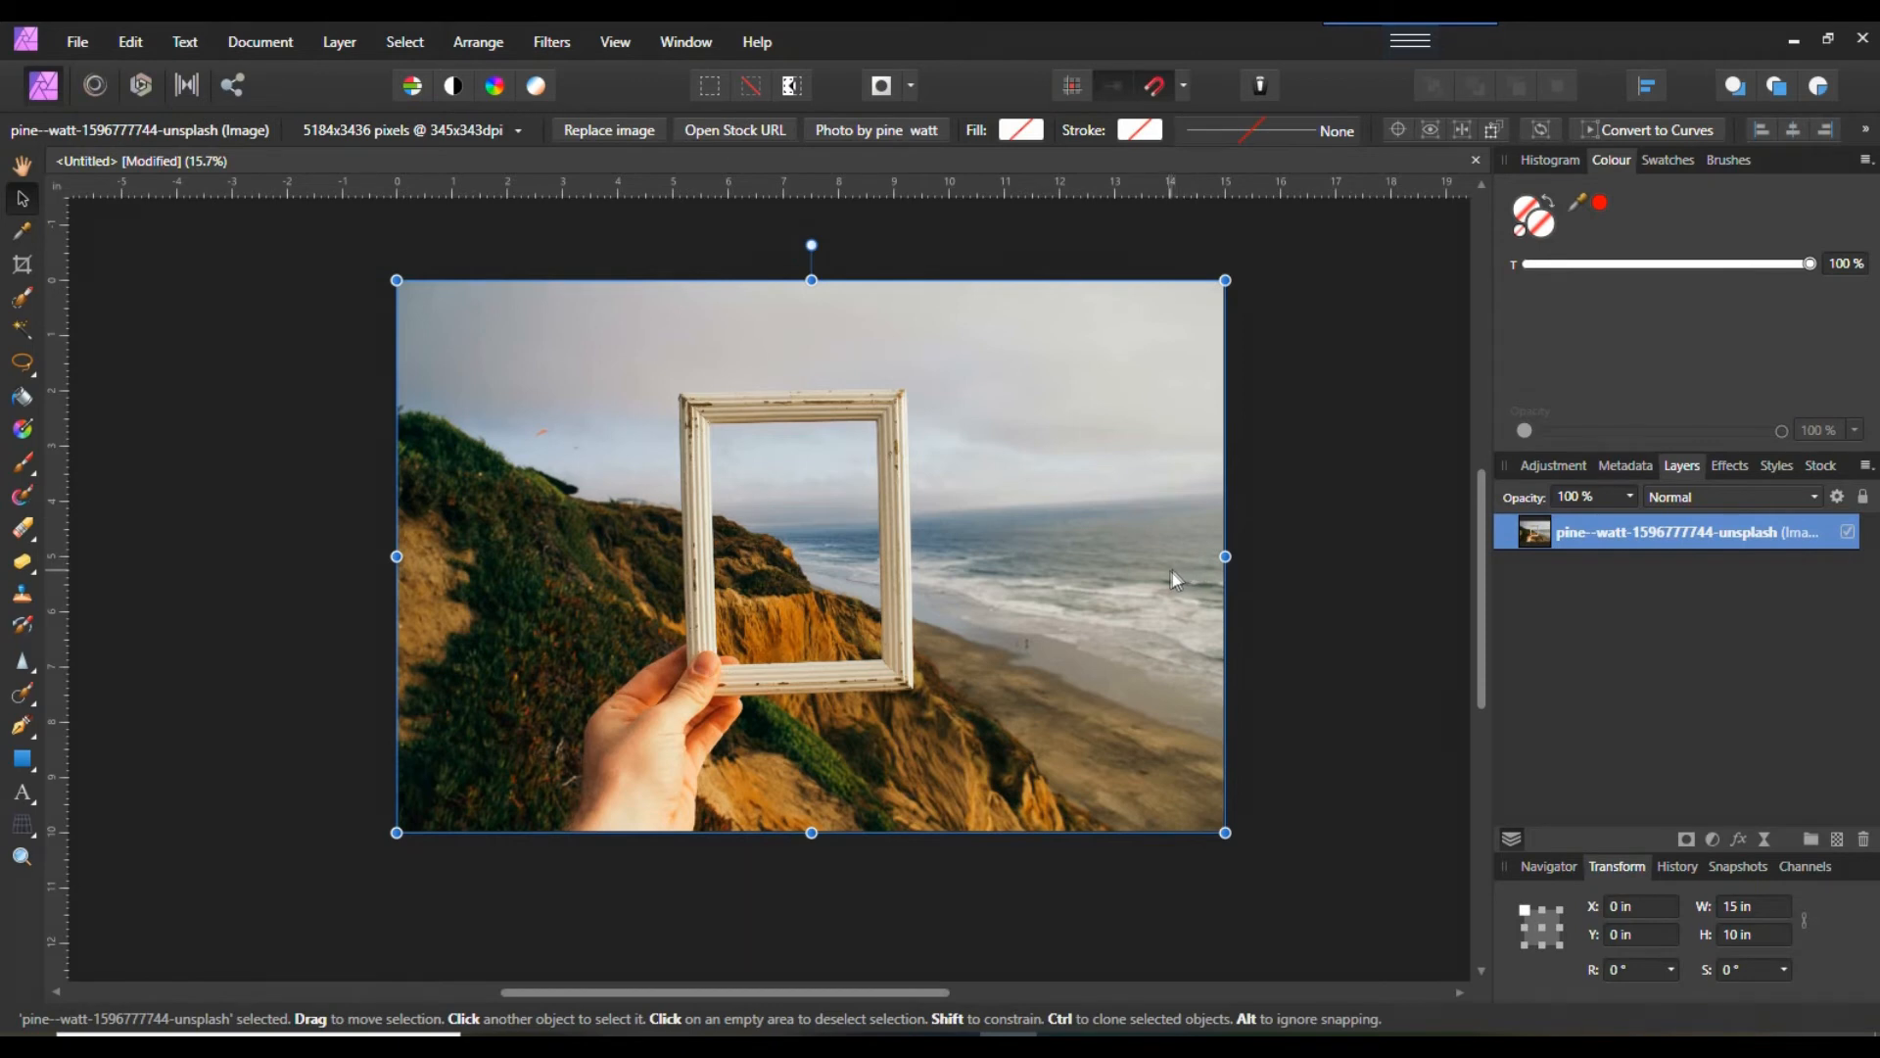
pyautogui.hotkey('ctrl', 'j')
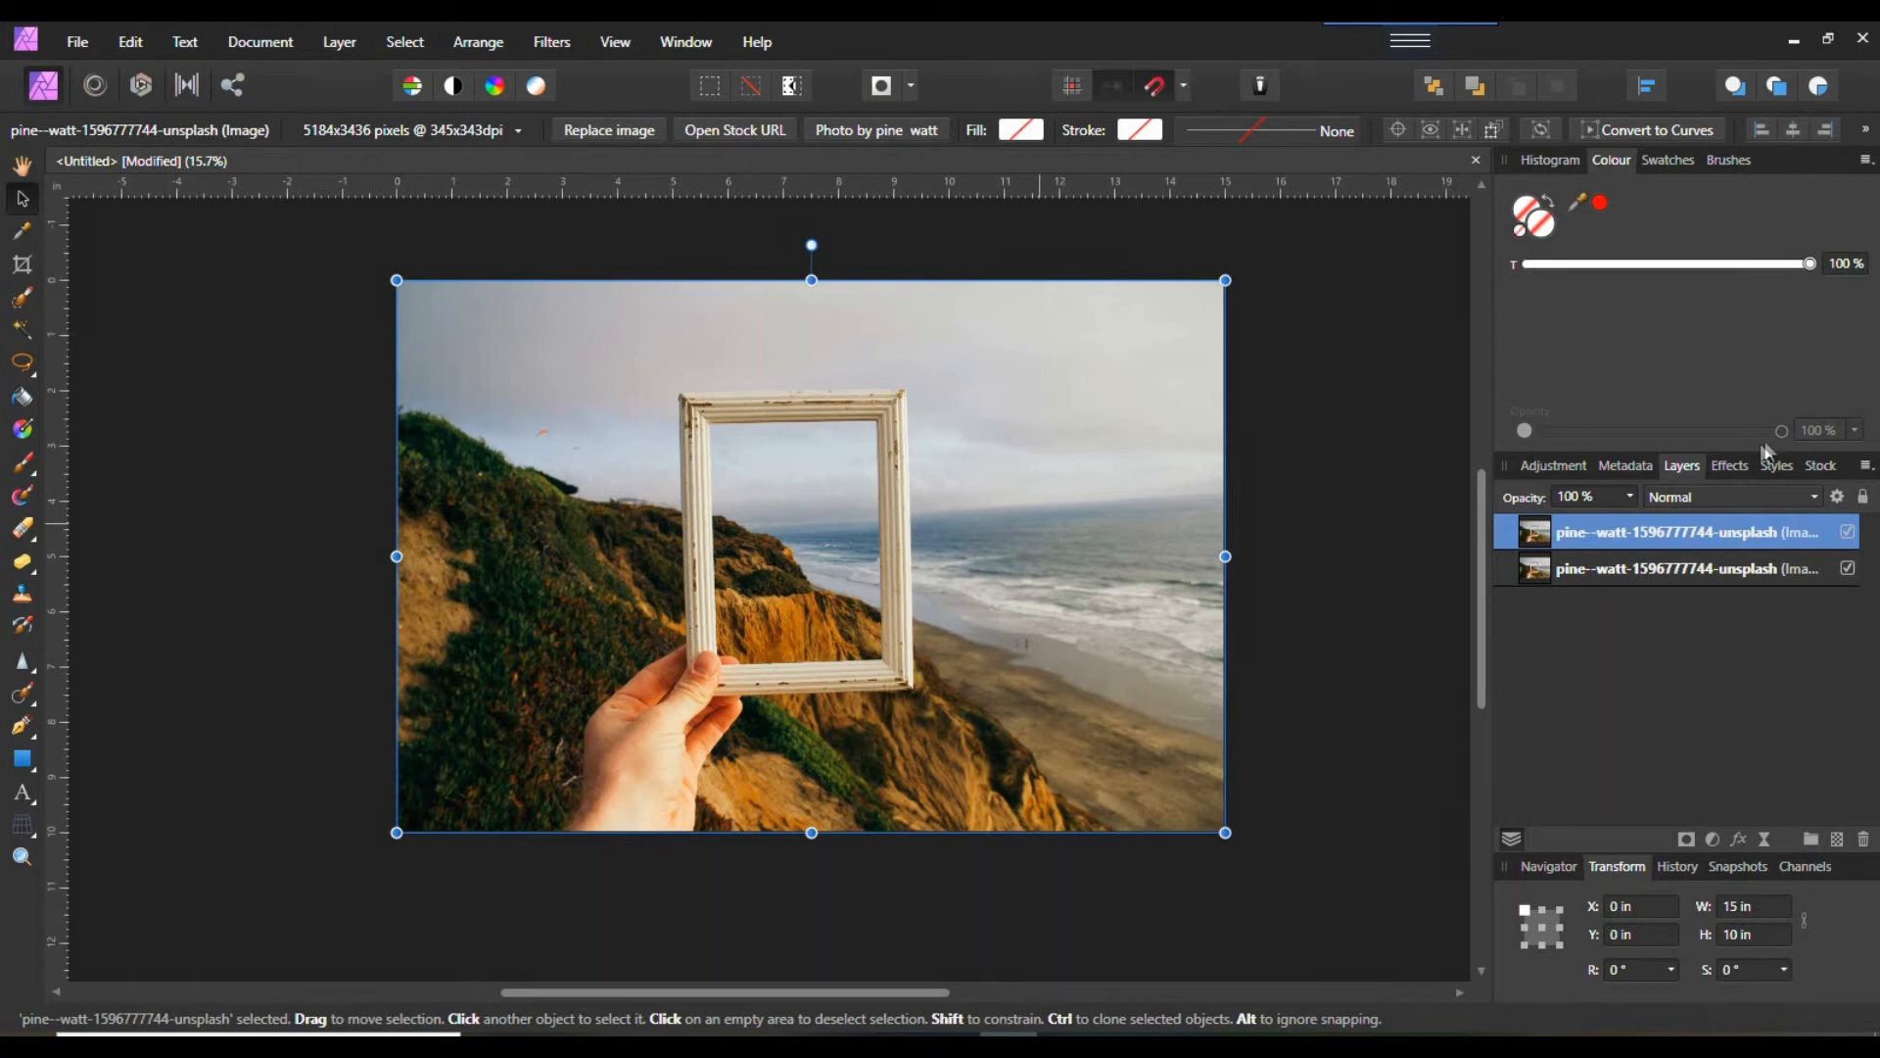
pyautogui.click(1630, 499)
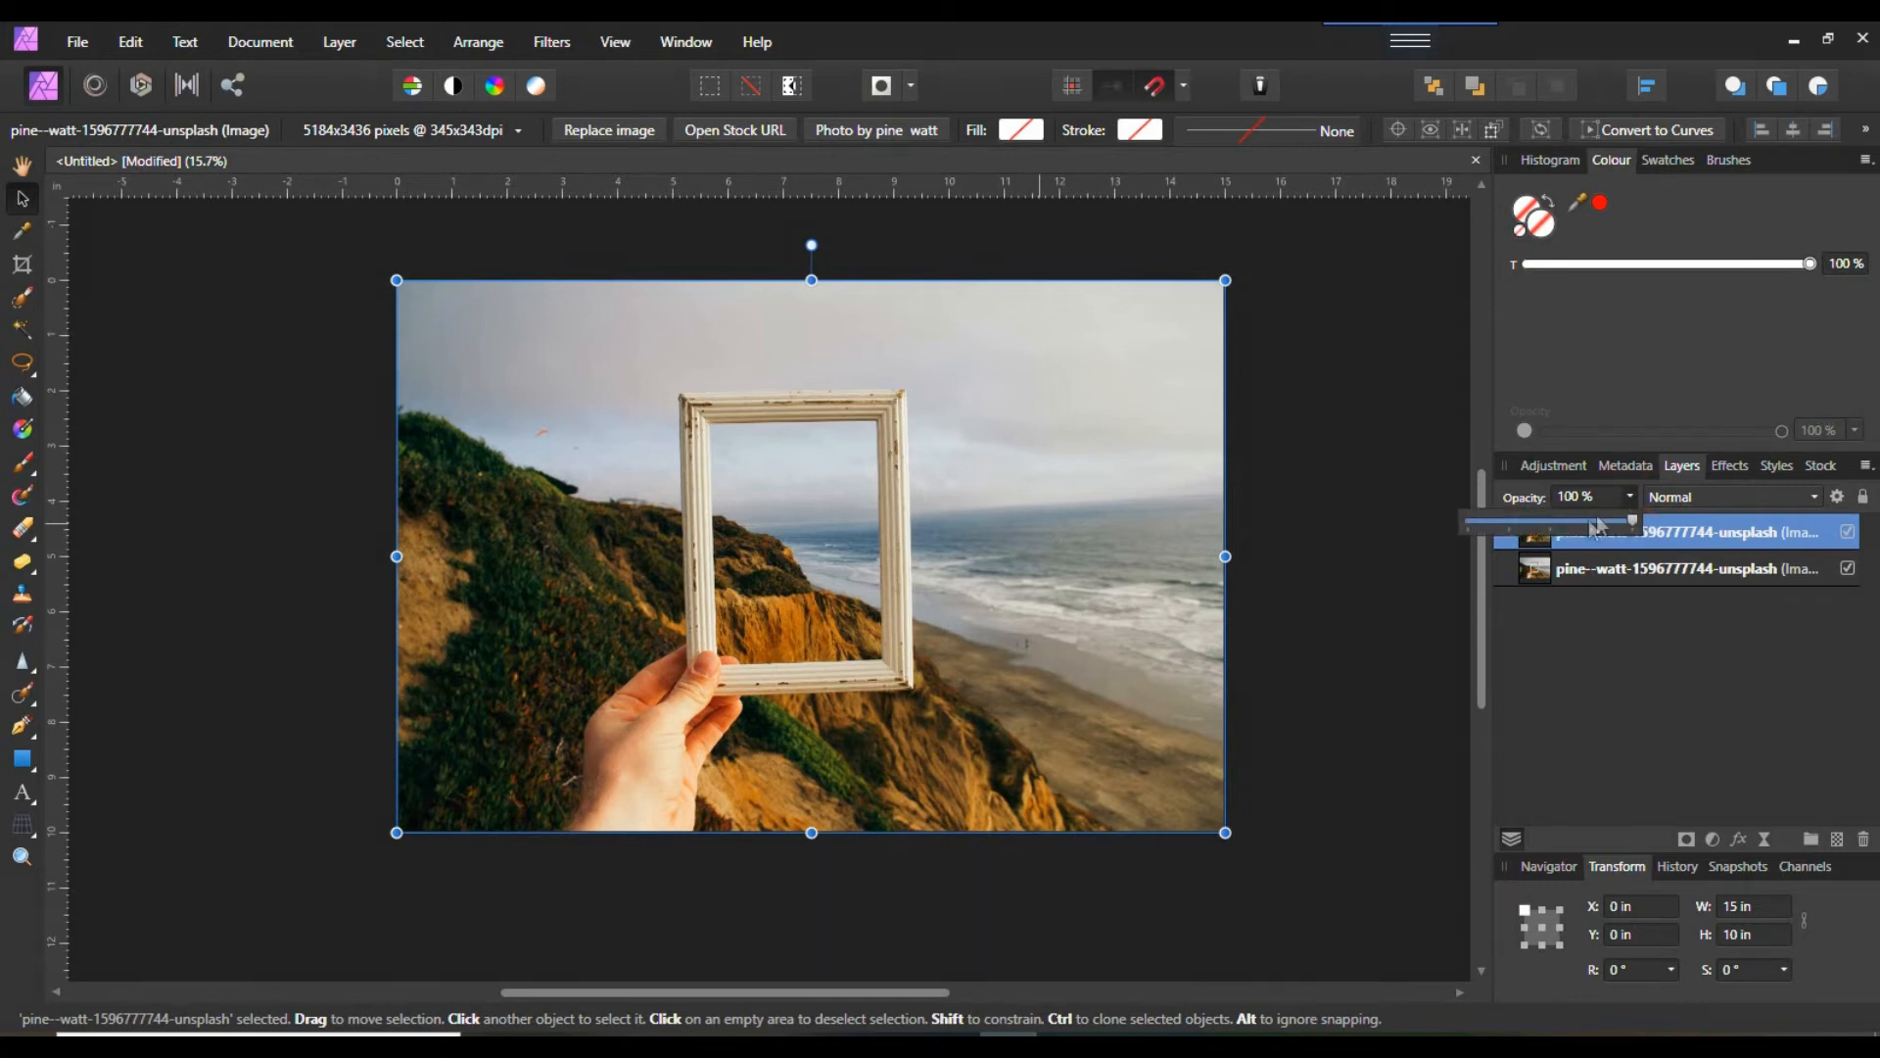
pyautogui.click(1549, 520)
pyautogui.click(1226, 833)
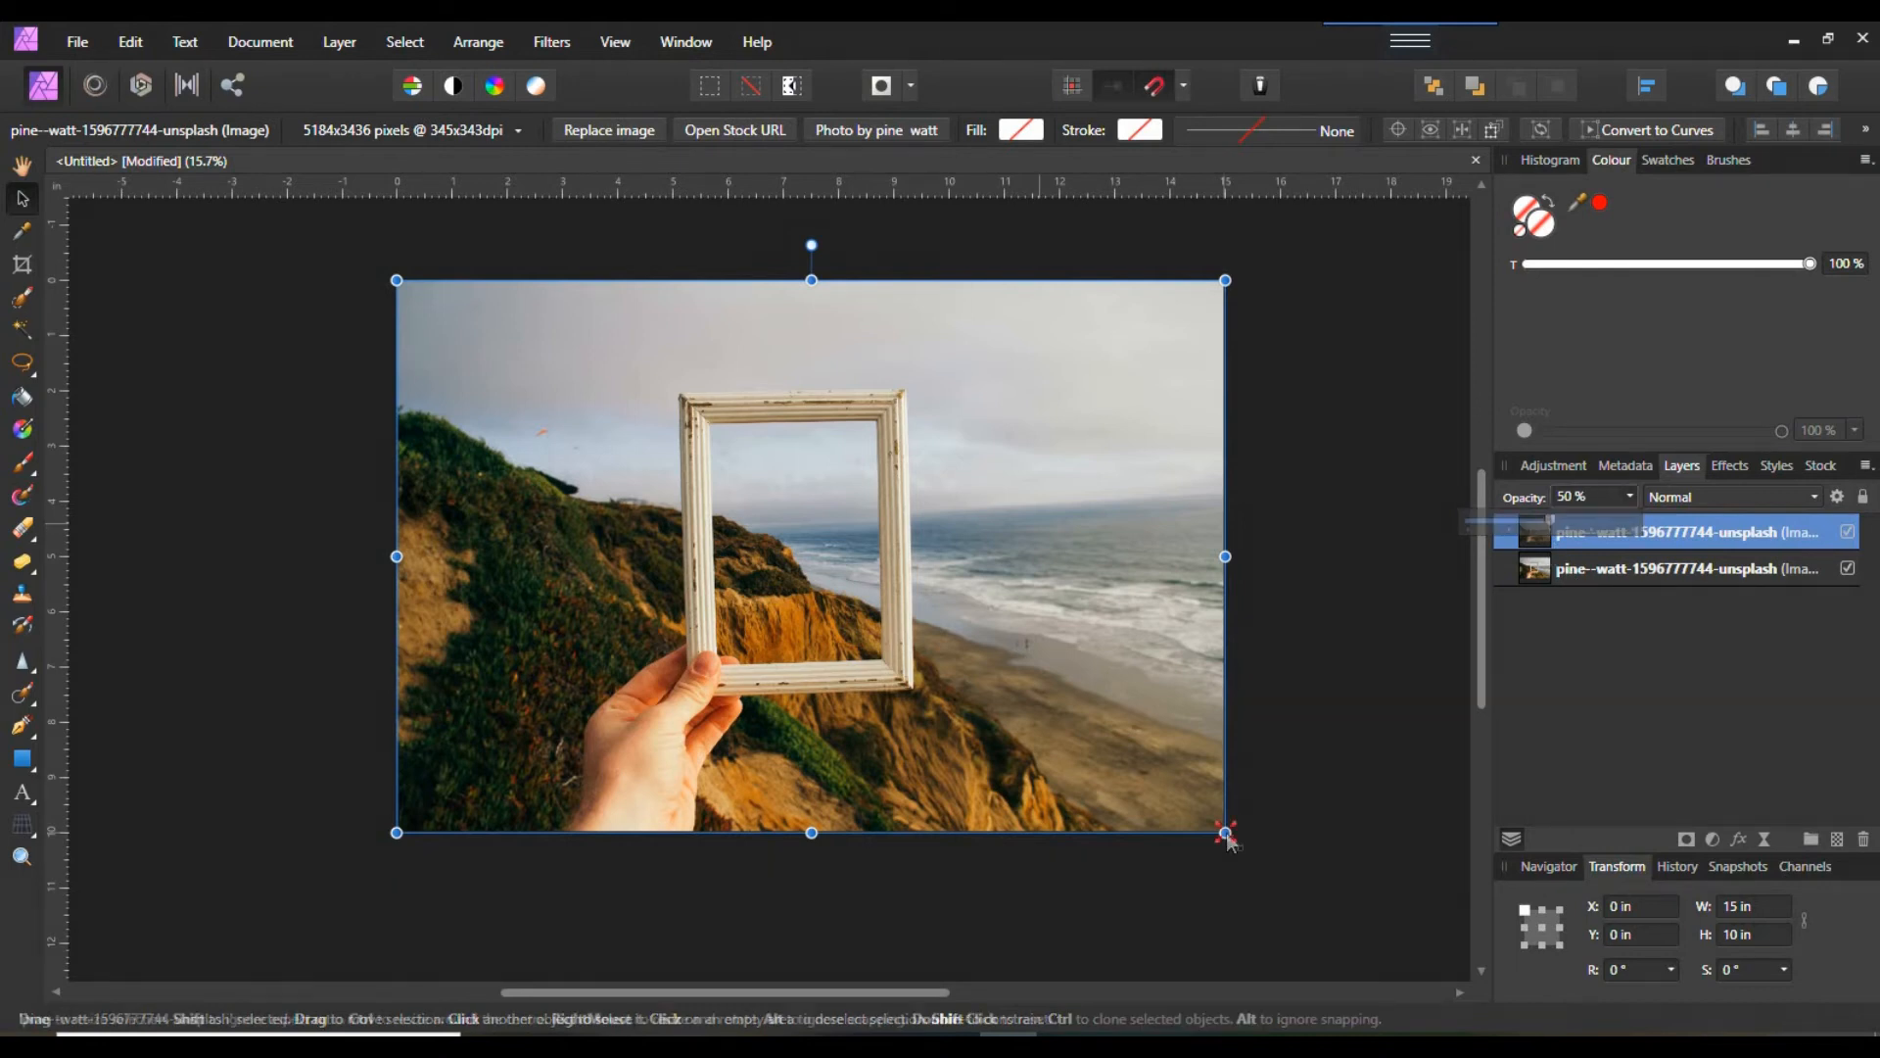
# - Shrink the copy to about 9.18 x 6.12 in and position it so its frame sits inside the original frame's opening
pyautogui.moveTo(1229, 837); pyautogui.dragTo(1047, 729)
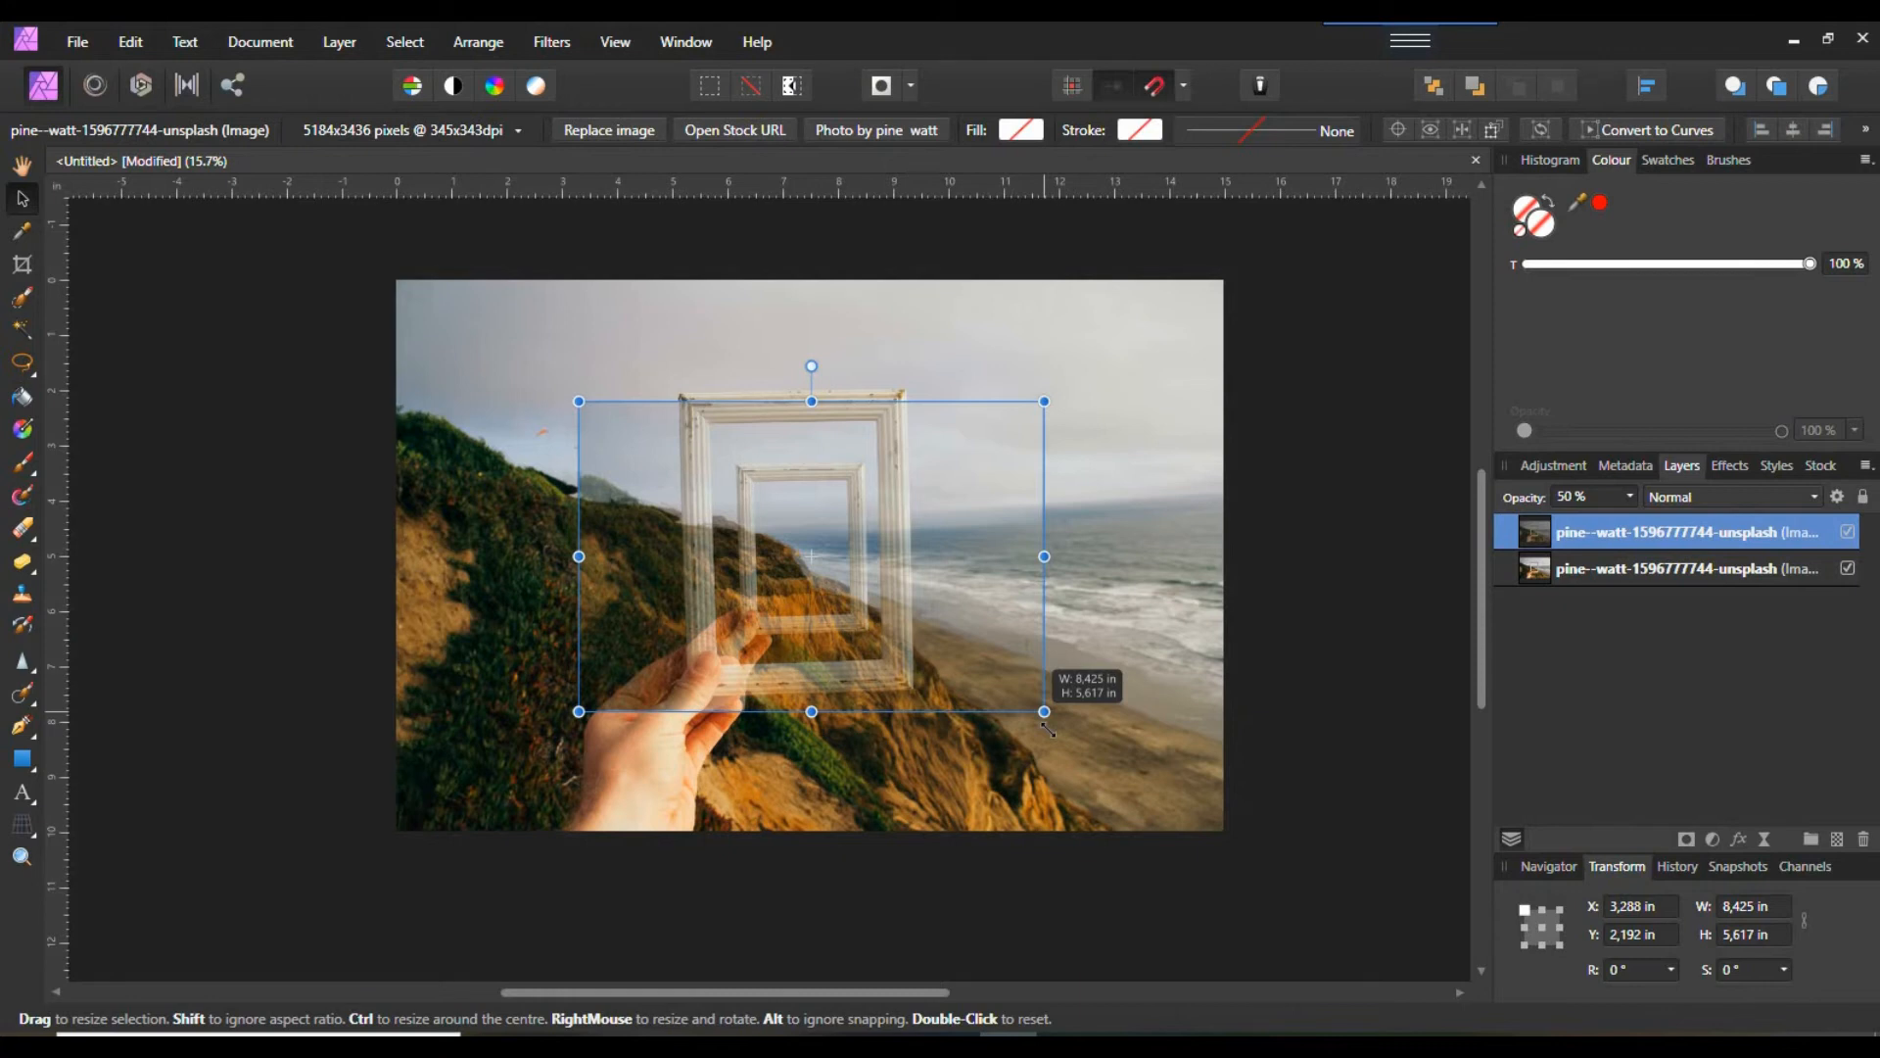
pyautogui.moveTo(1048, 728); pyautogui.dragTo(1045, 747)
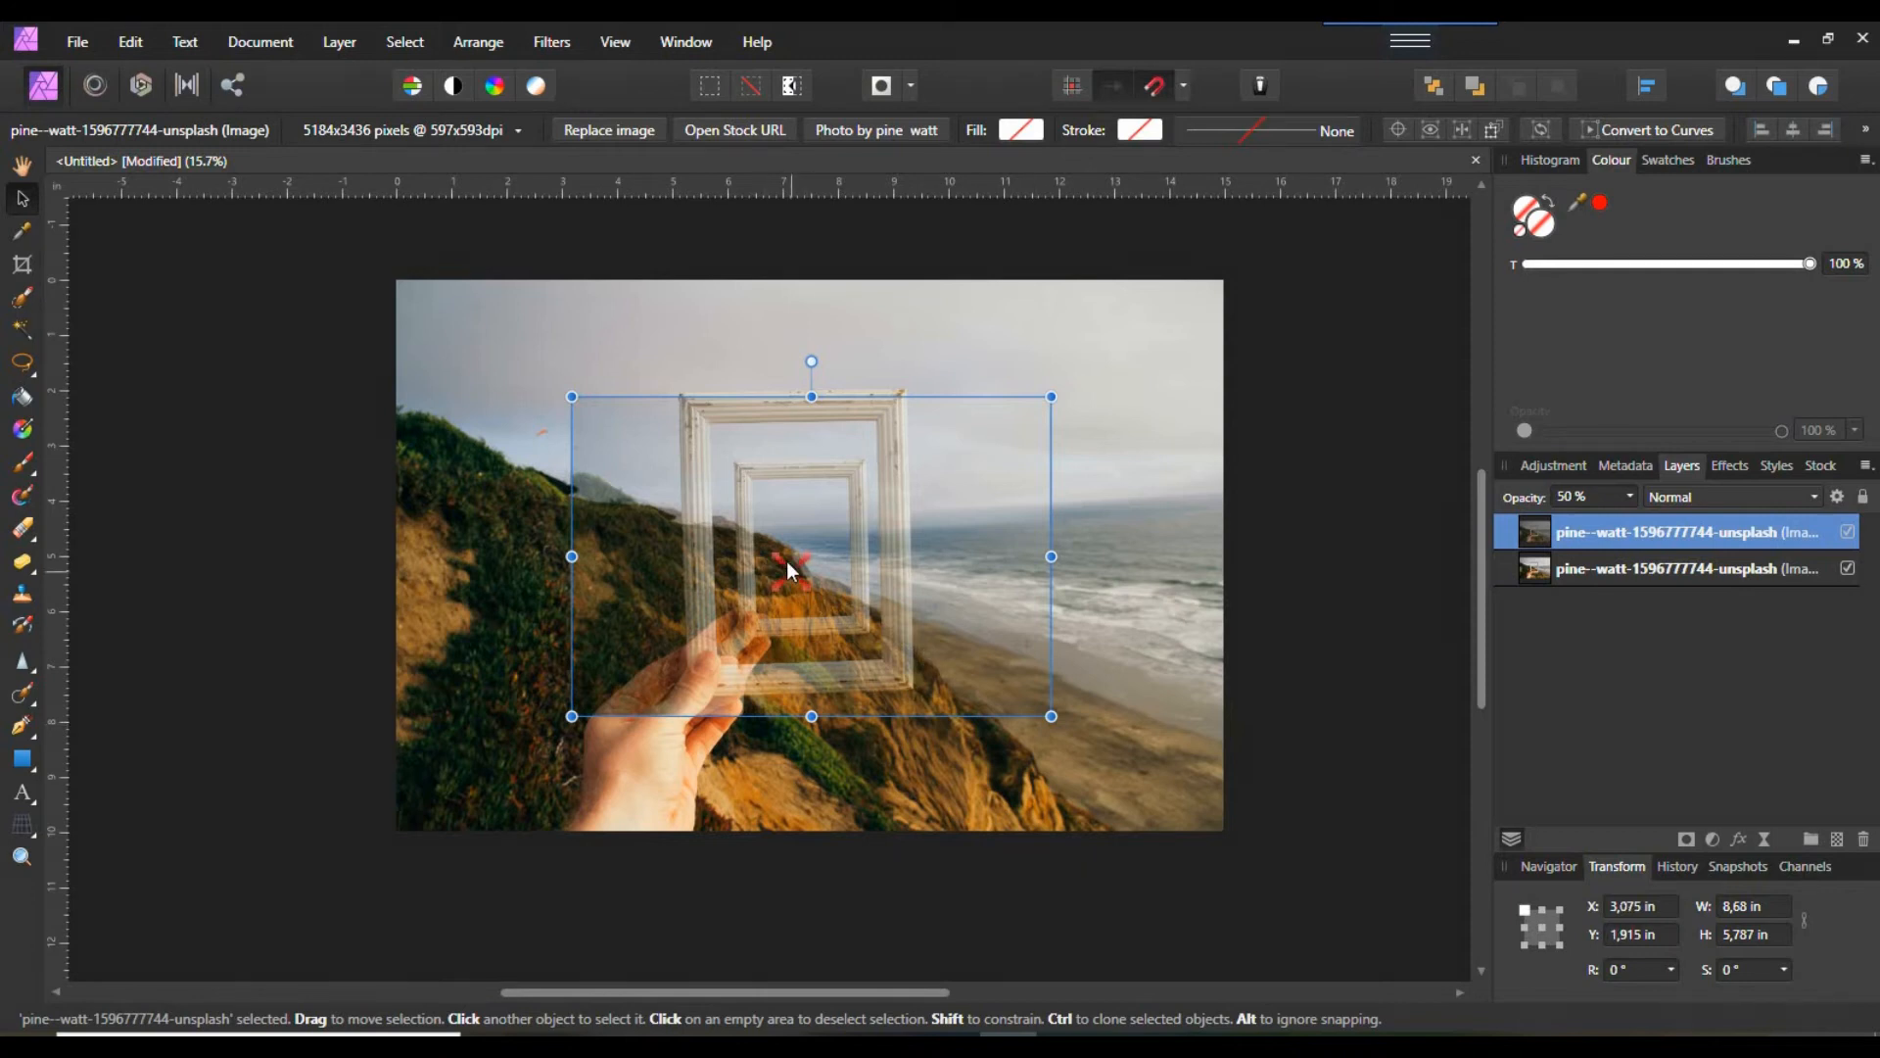
pyautogui.moveTo(788, 561); pyautogui.dragTo(785, 558)
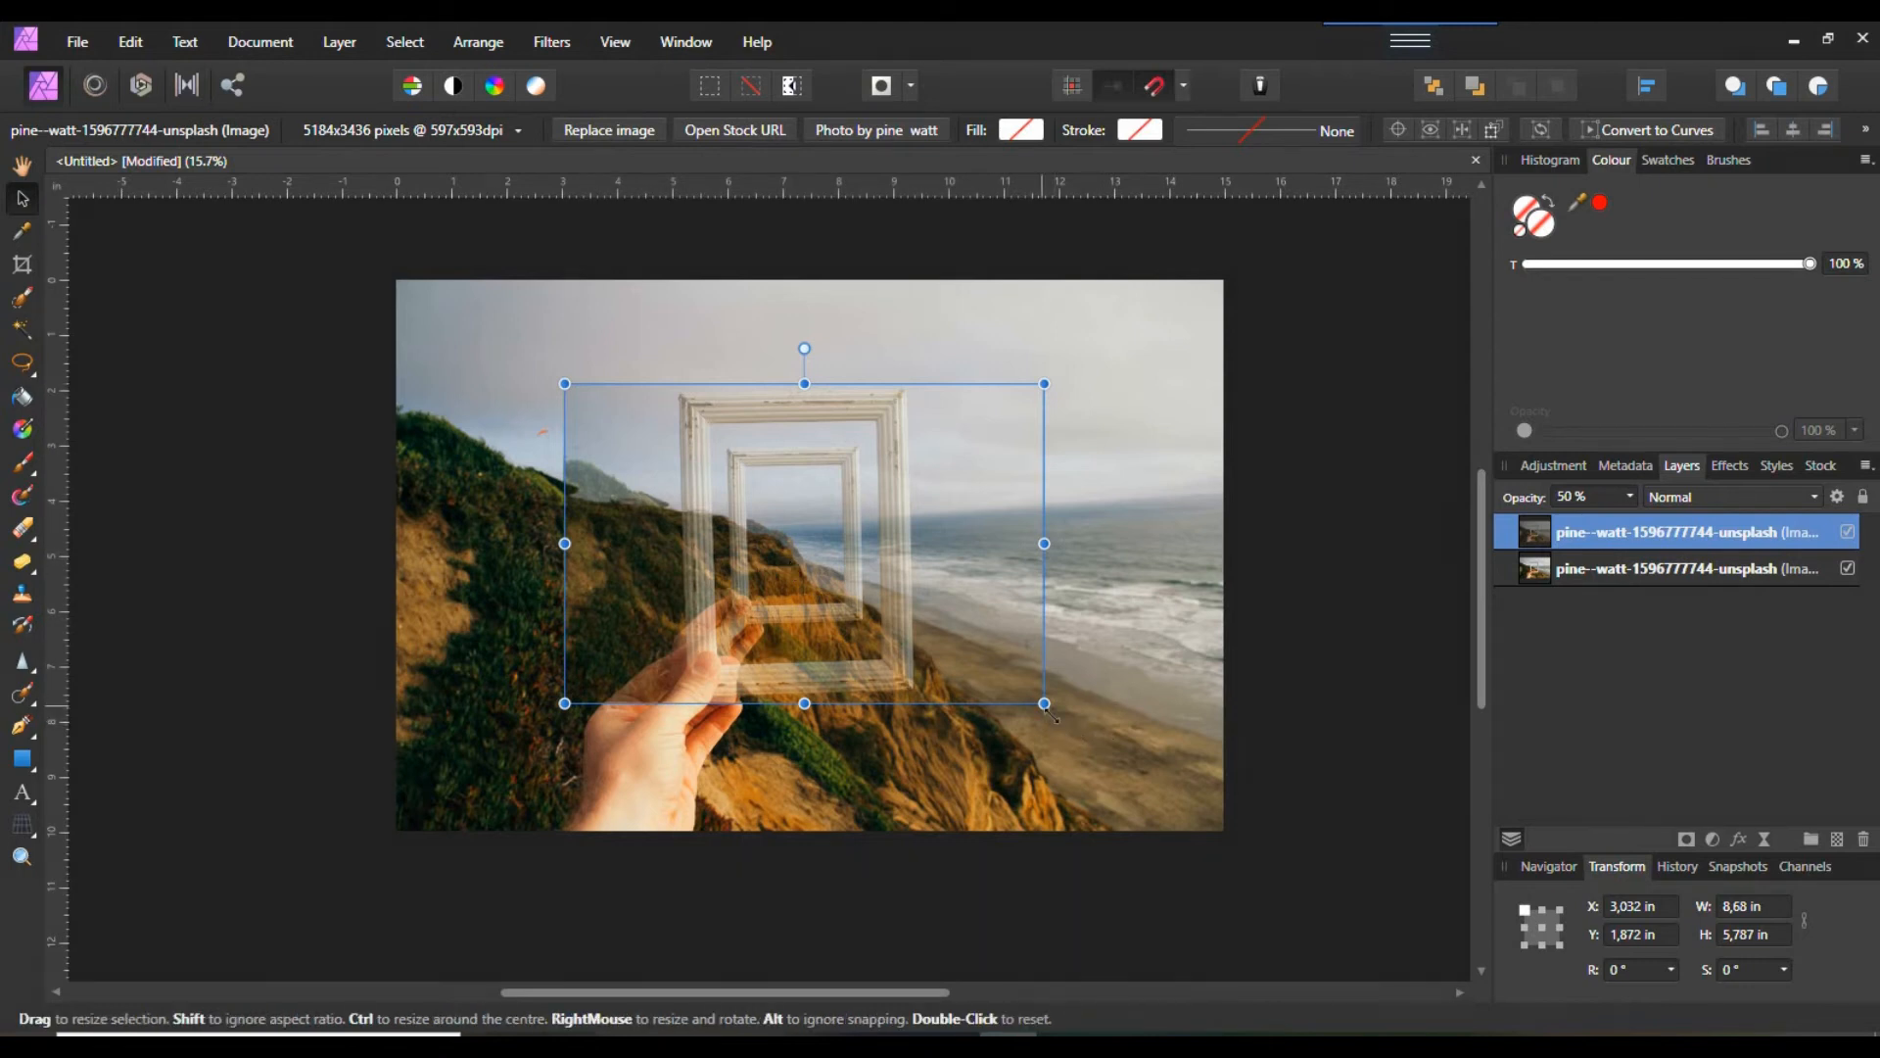
pyautogui.moveTo(1060, 729); pyautogui.dragTo(1073, 738)
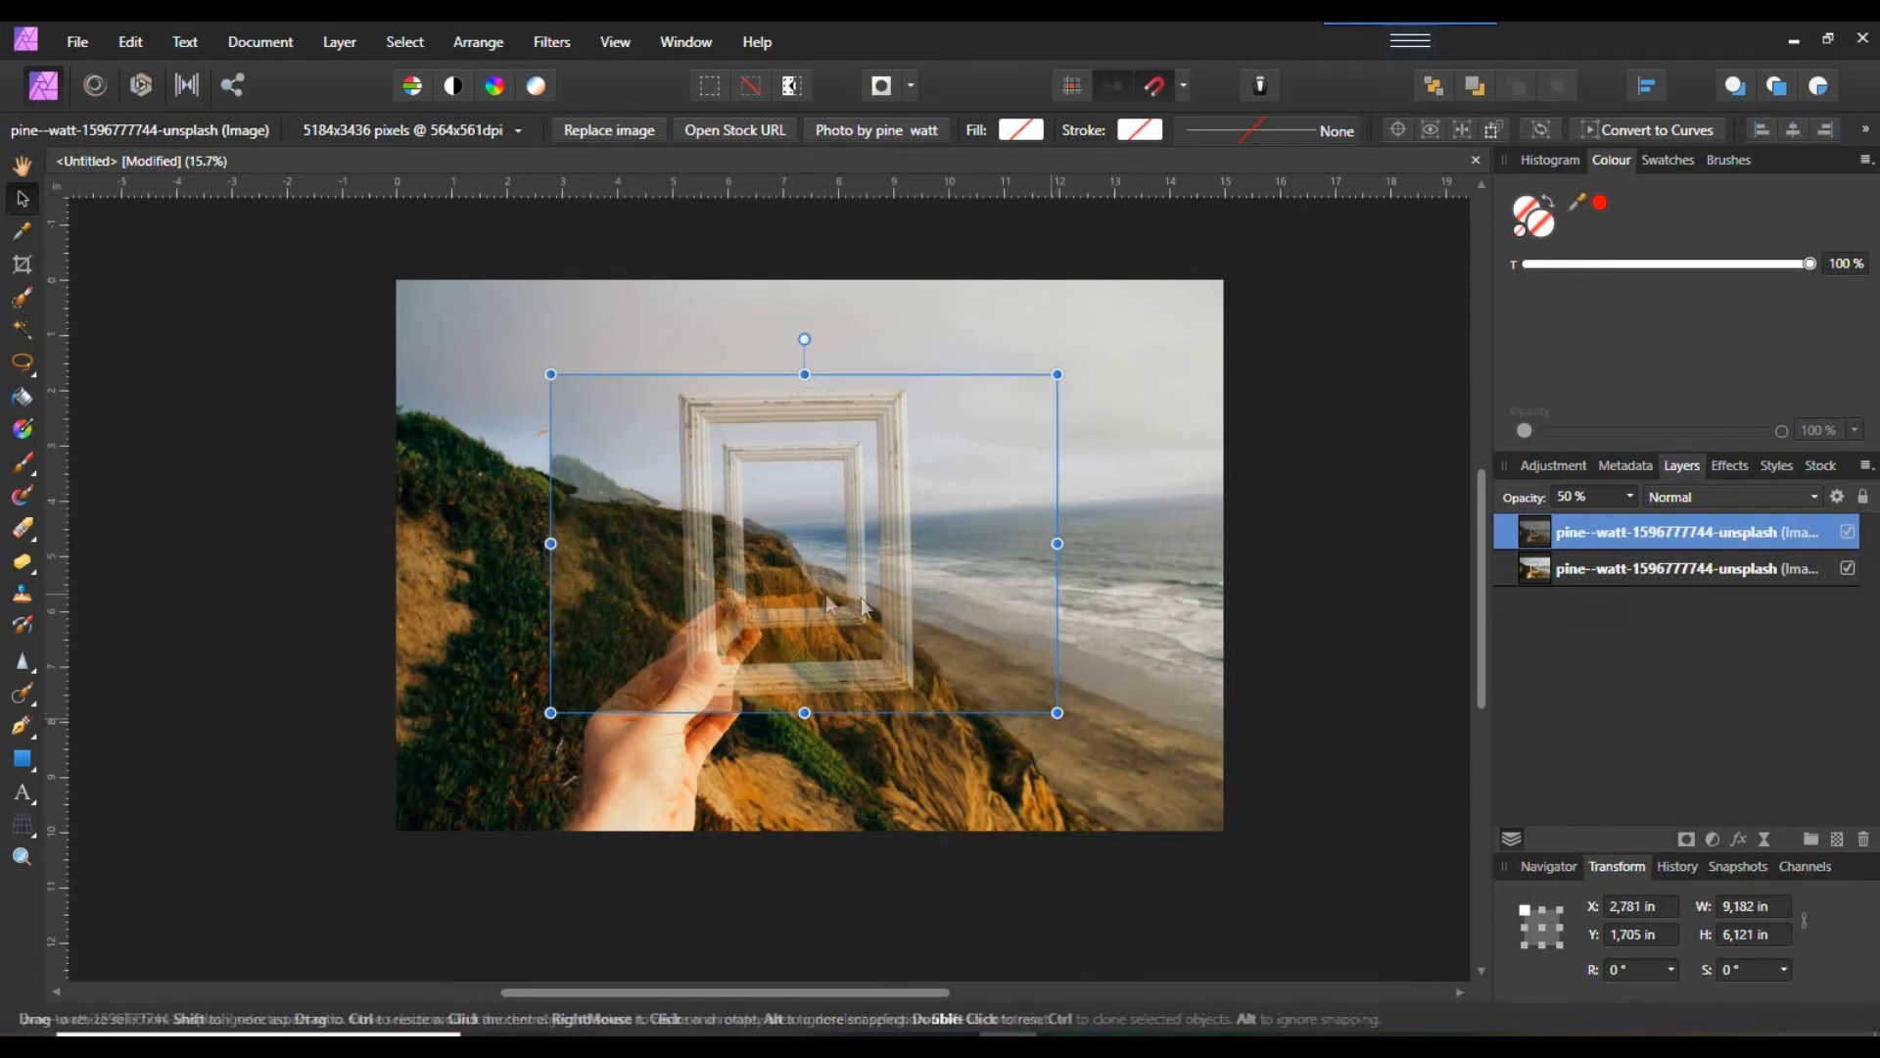
pyautogui.moveTo(813, 597)
pyautogui.mouseDown()
pyautogui.moveTo(815, 576)
pyautogui.moveTo(808, 594)
pyautogui.mouseUp()
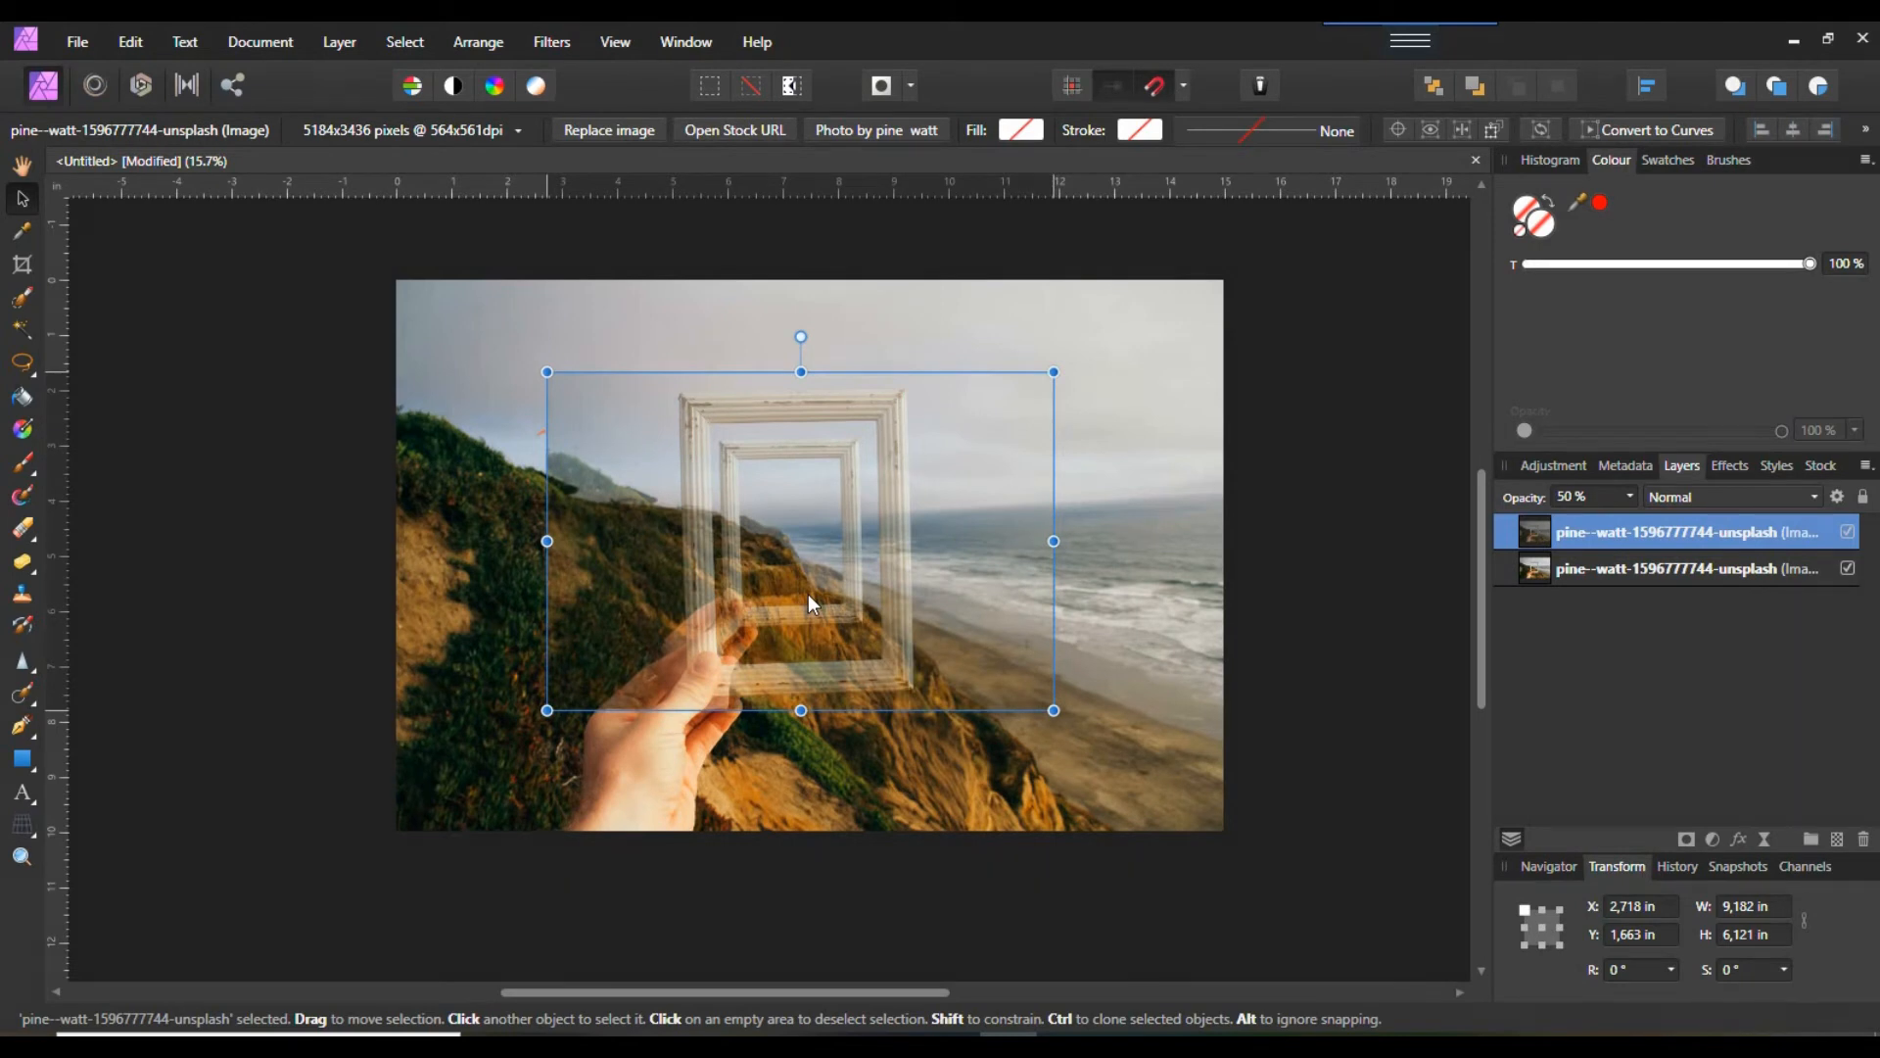
pyautogui.moveTo(808, 593); pyautogui.dragTo(813, 593)
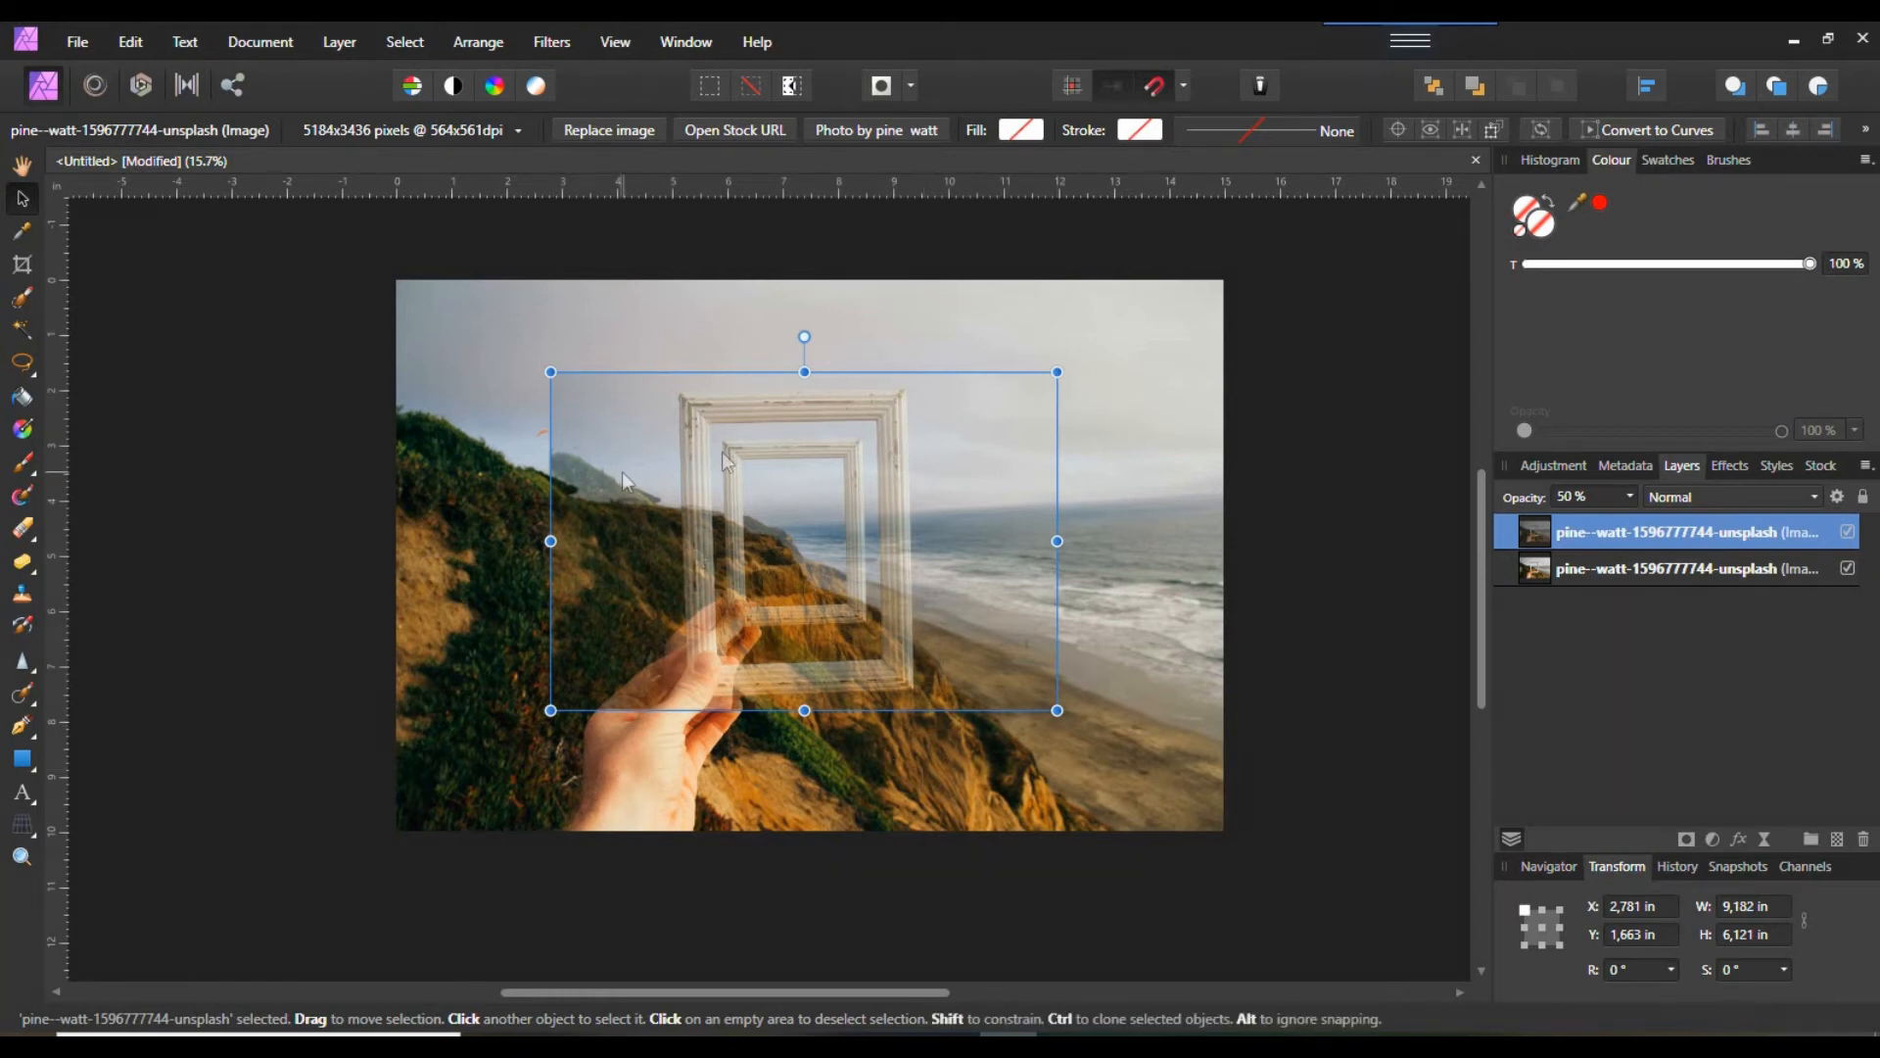
# - Set the smaller copy's opacity to 100%, clear the selection and hide that layer
pyautogui.click(1629, 497)
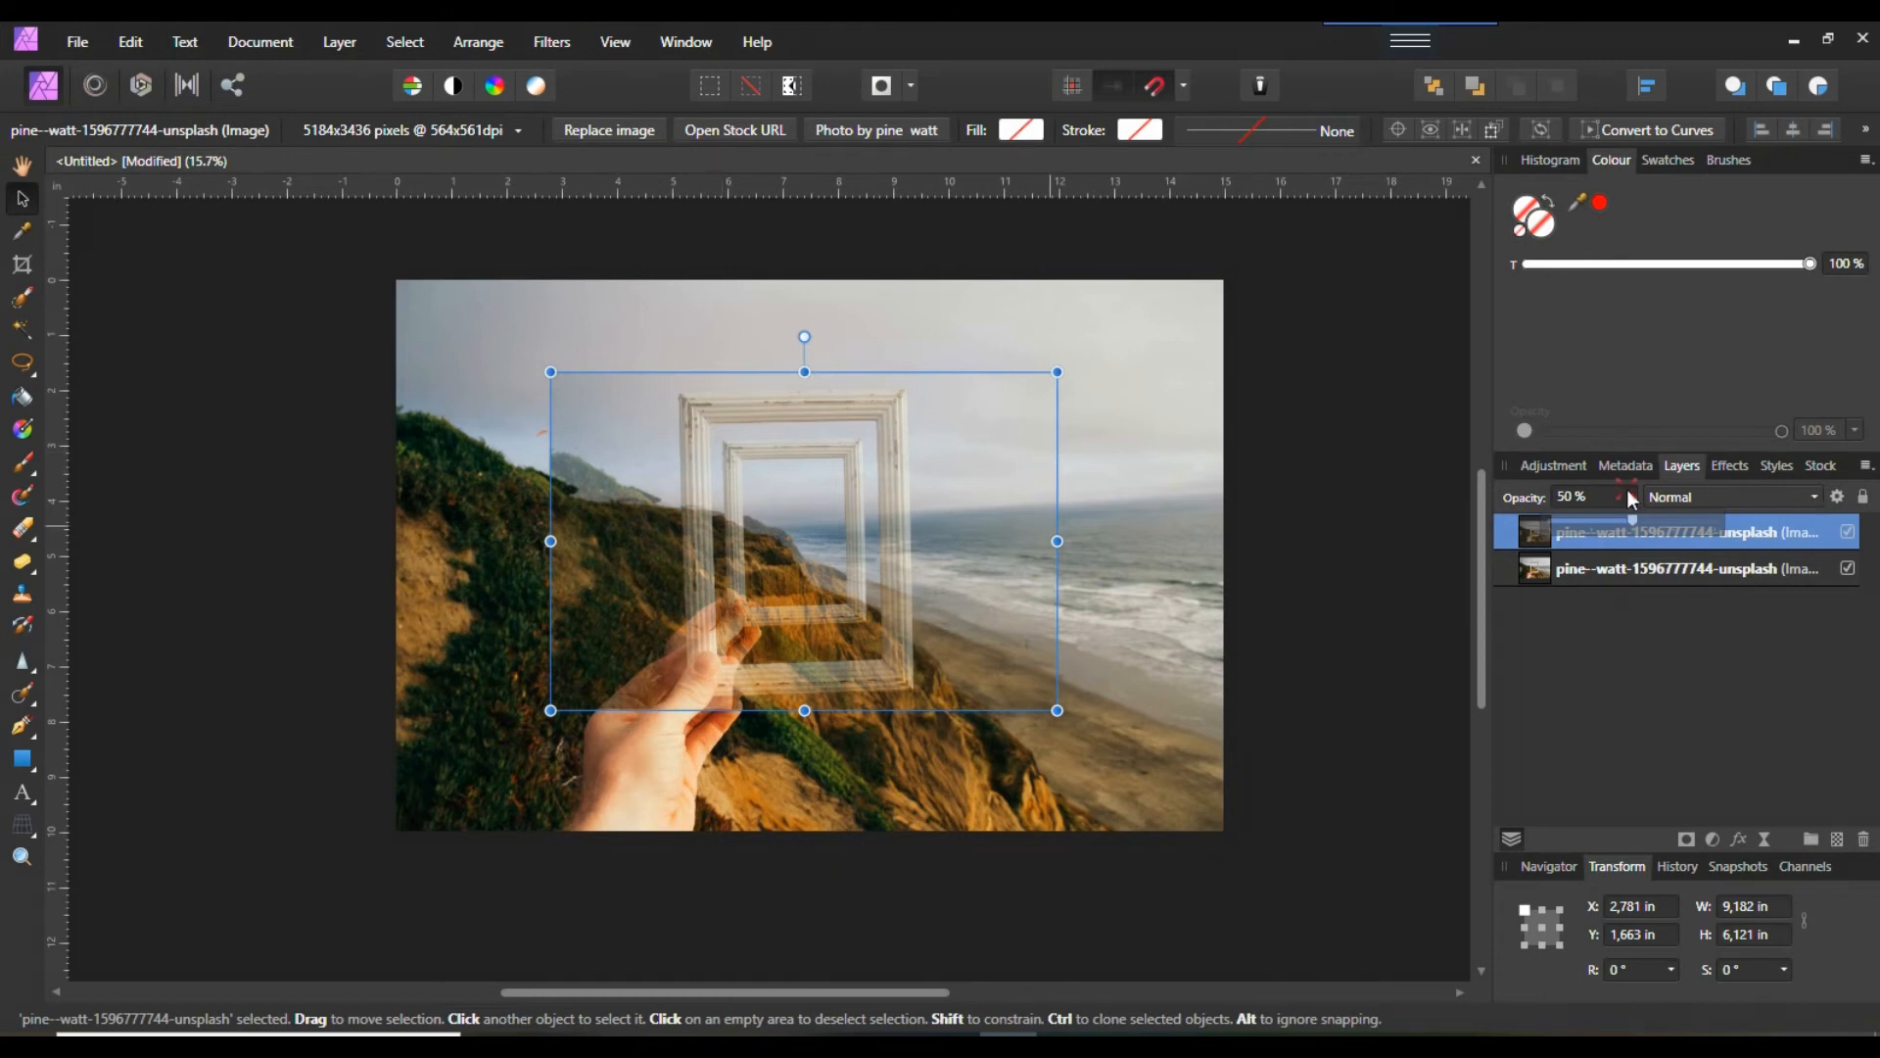
pyautogui.moveTo(1630, 524); pyautogui.dragTo(1794, 573)
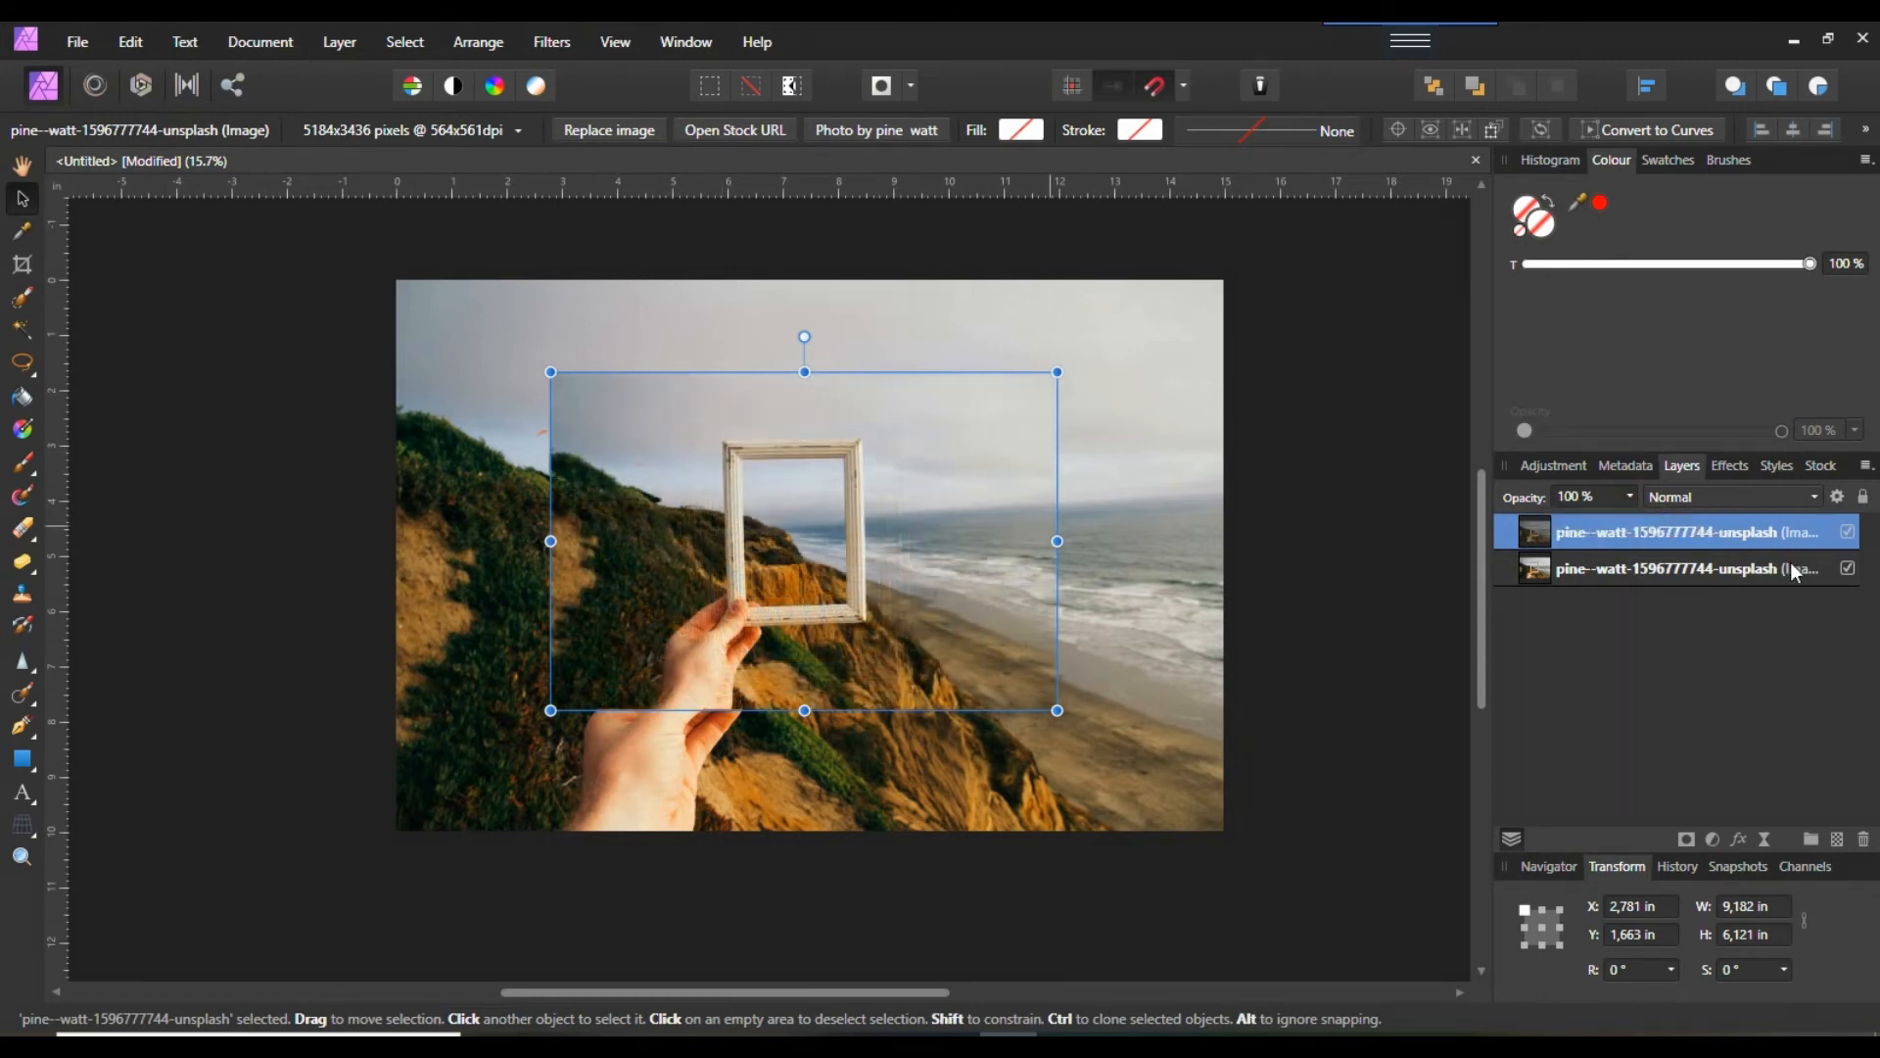
pyautogui.click(1042, 870)
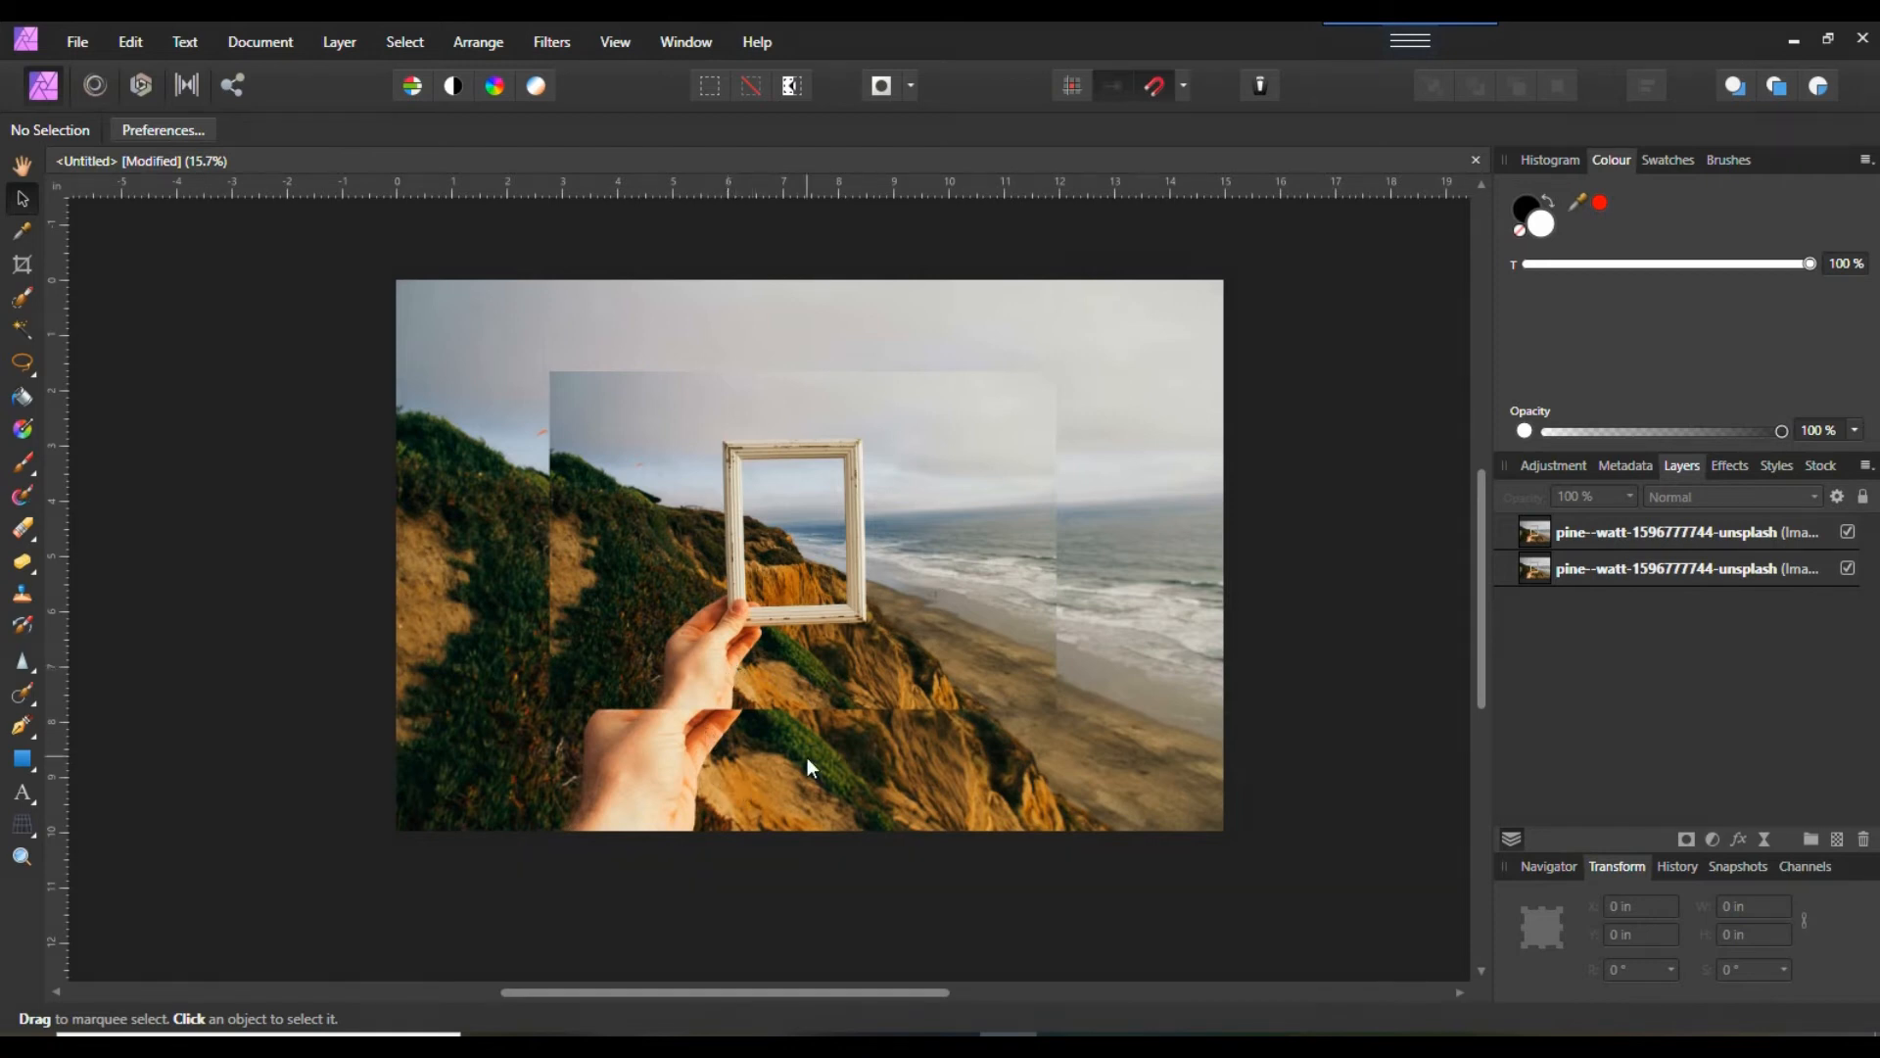
pyautogui.click(1847, 532)
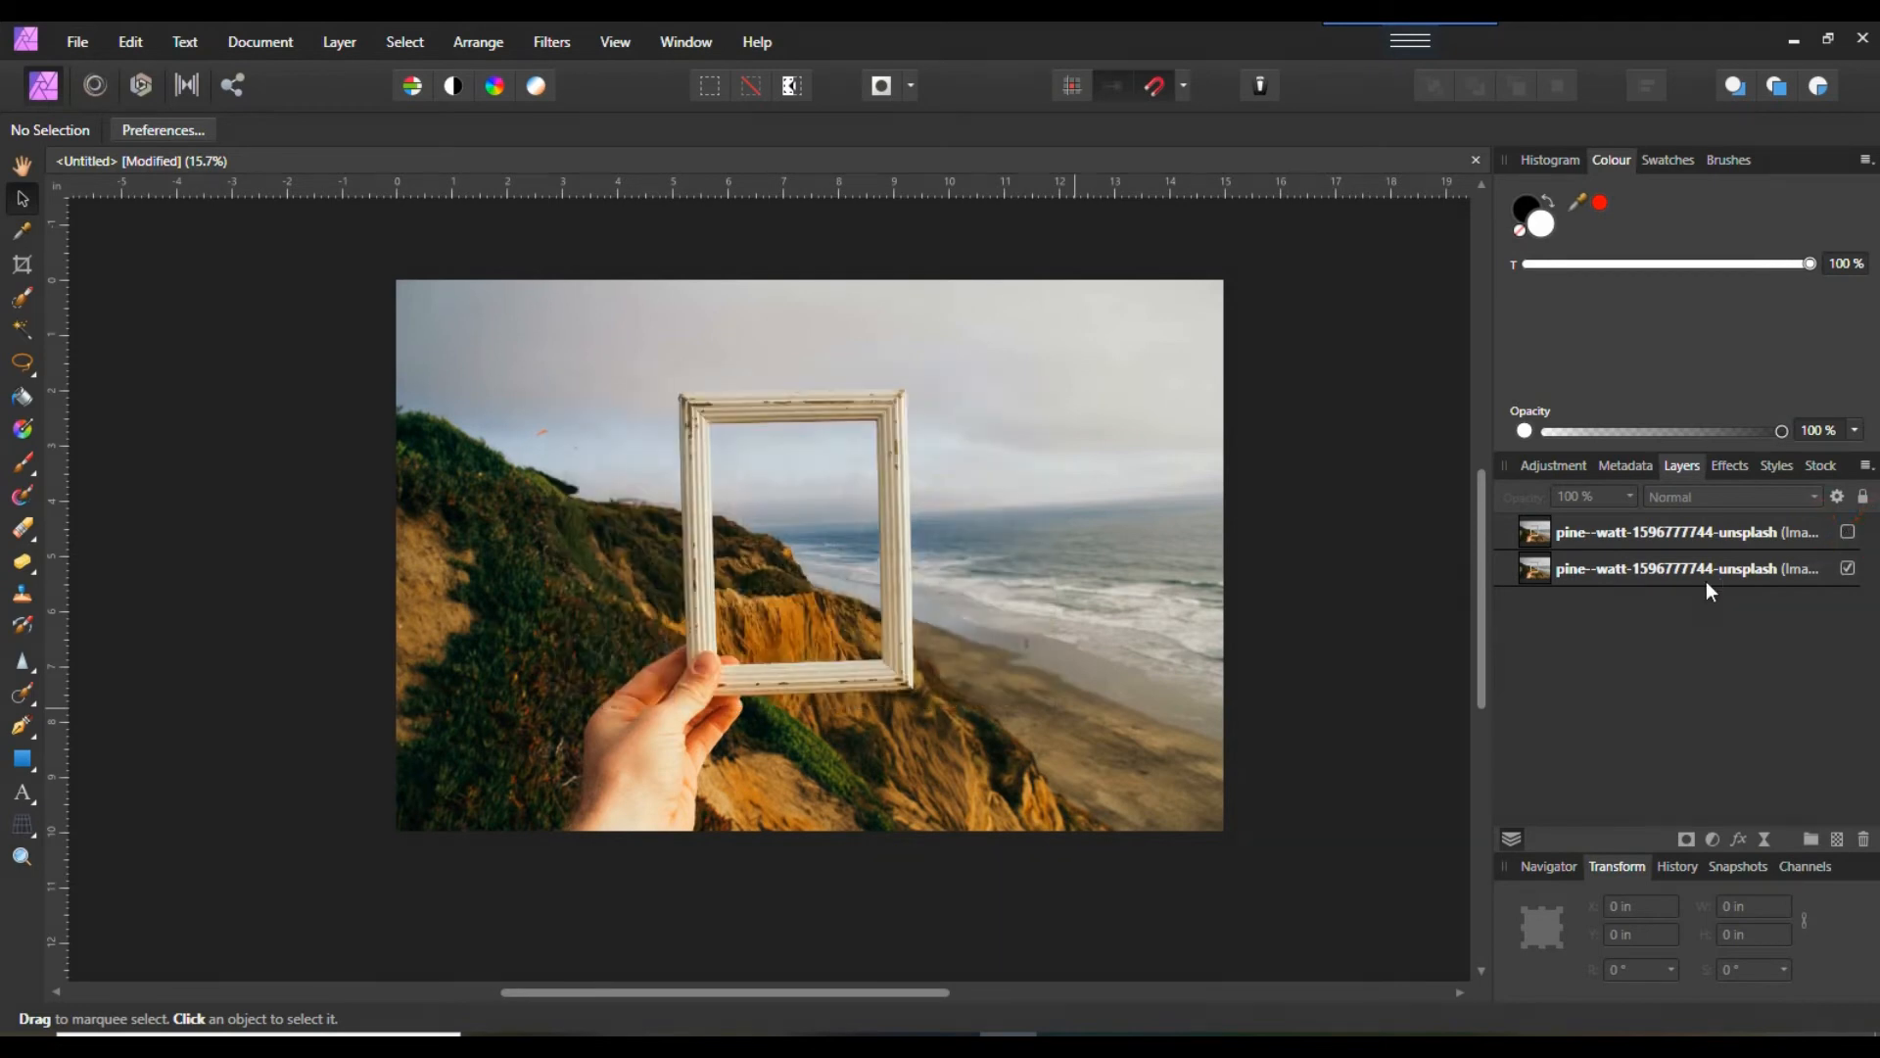
# - On the full-size photo layer, outline the frame's inner opening with a polygonal Freehand Selection, following its four inside corners and the thumb
pyautogui.click(1700, 570)
pyautogui.moveTo(889, 656); pyautogui.dragTo(850, 718)
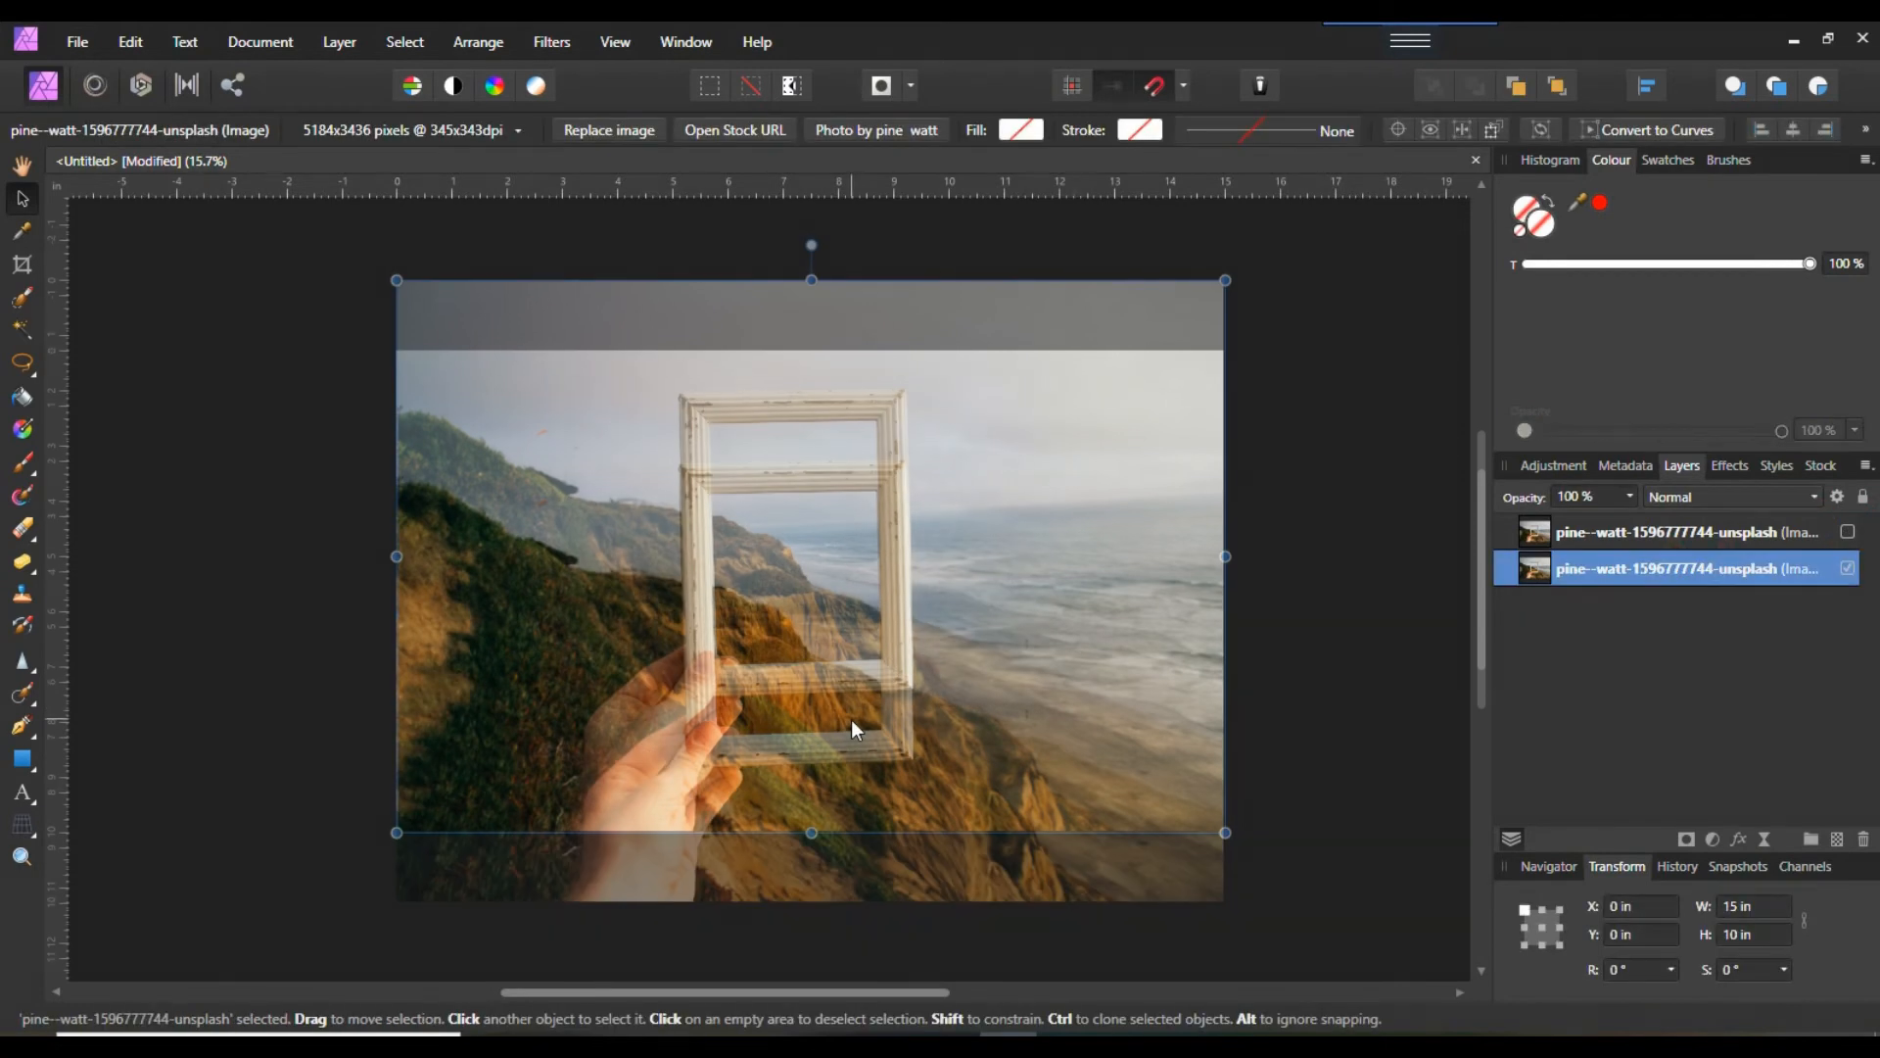
pyautogui.scroll(2, 844, 719)
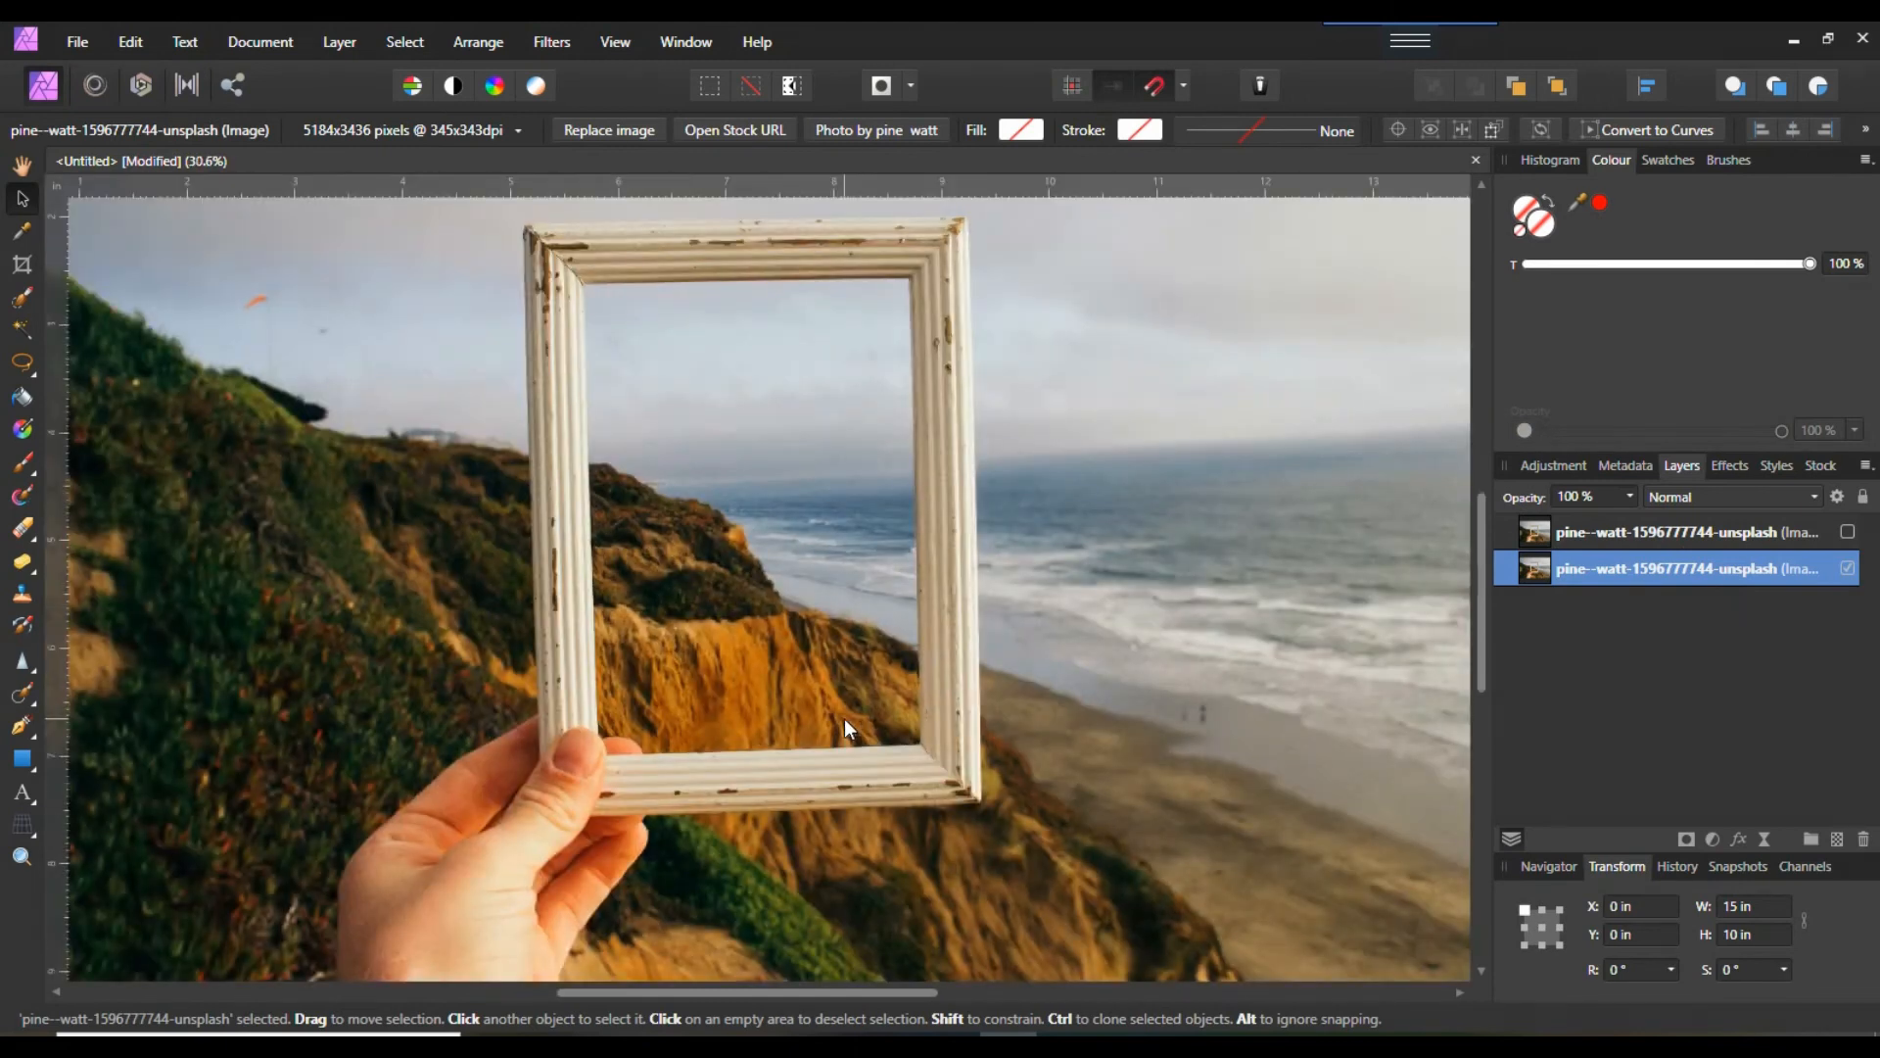
pyautogui.scroll(1, 844, 719)
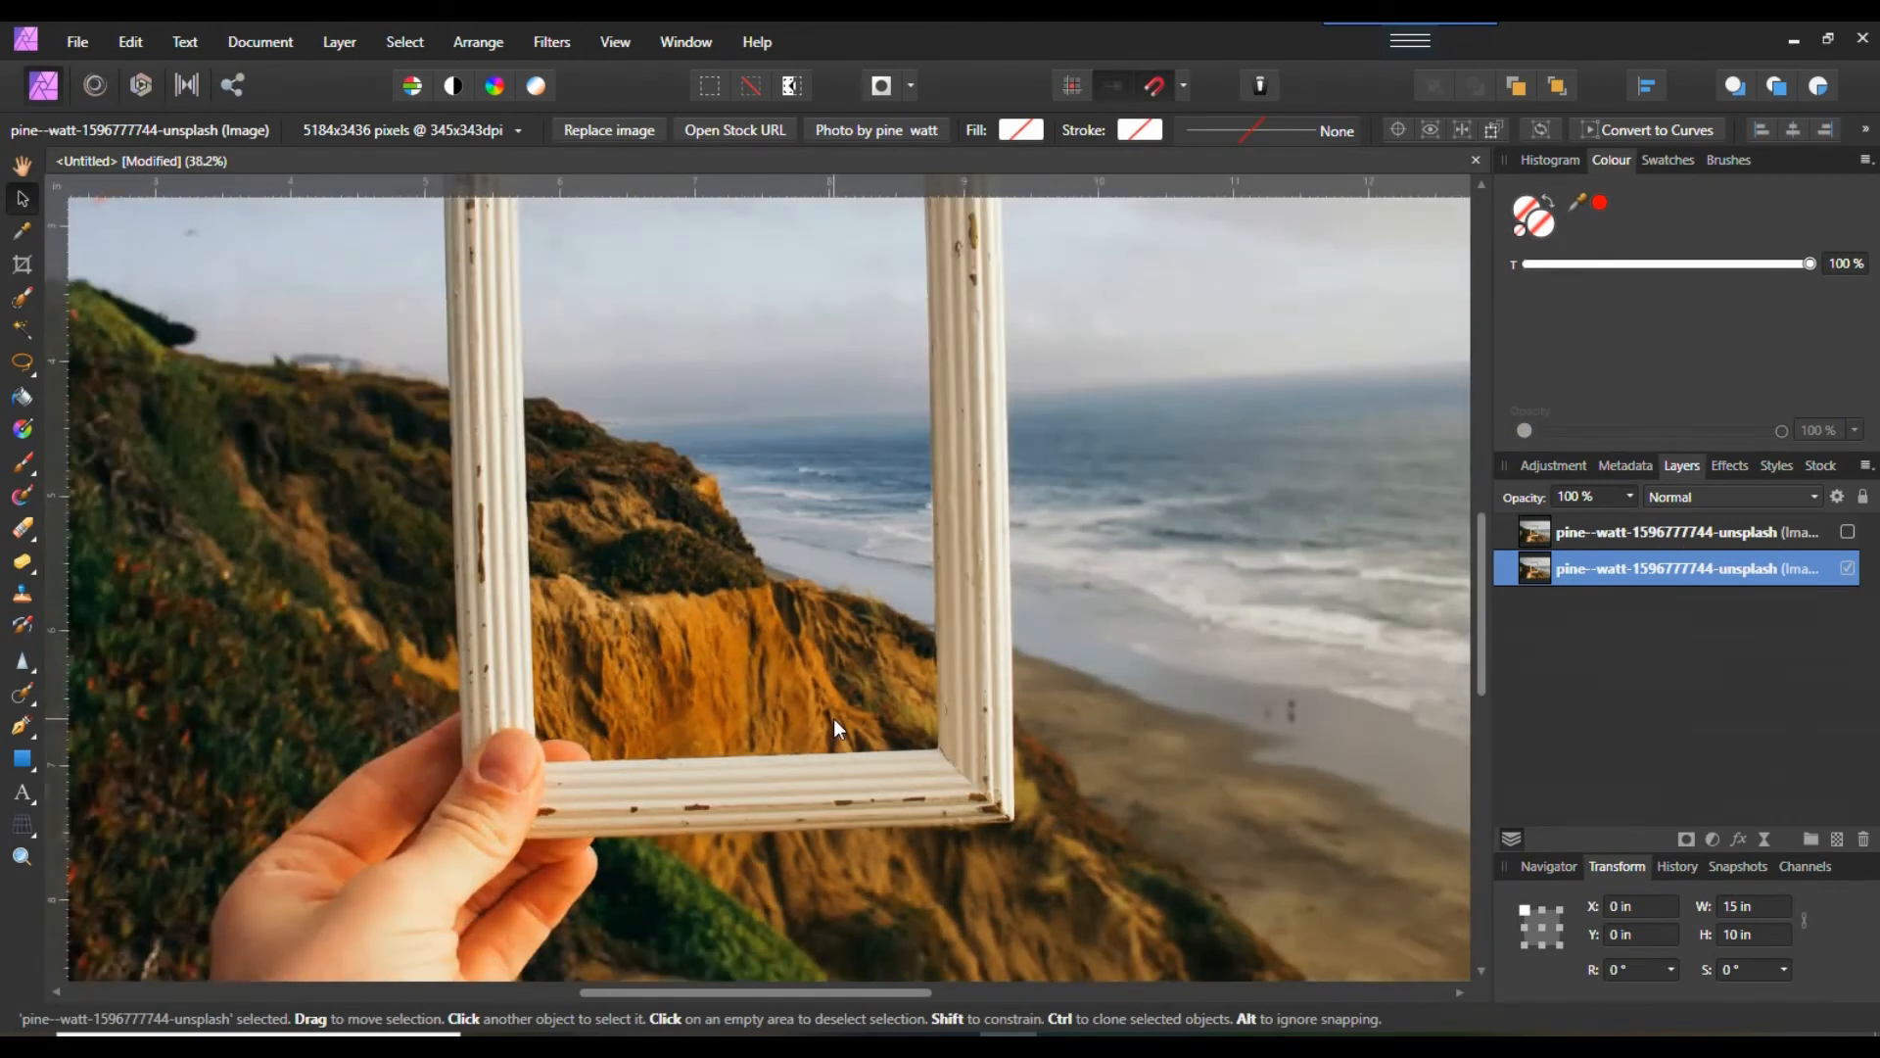
pyautogui.scroll(2, 832, 719)
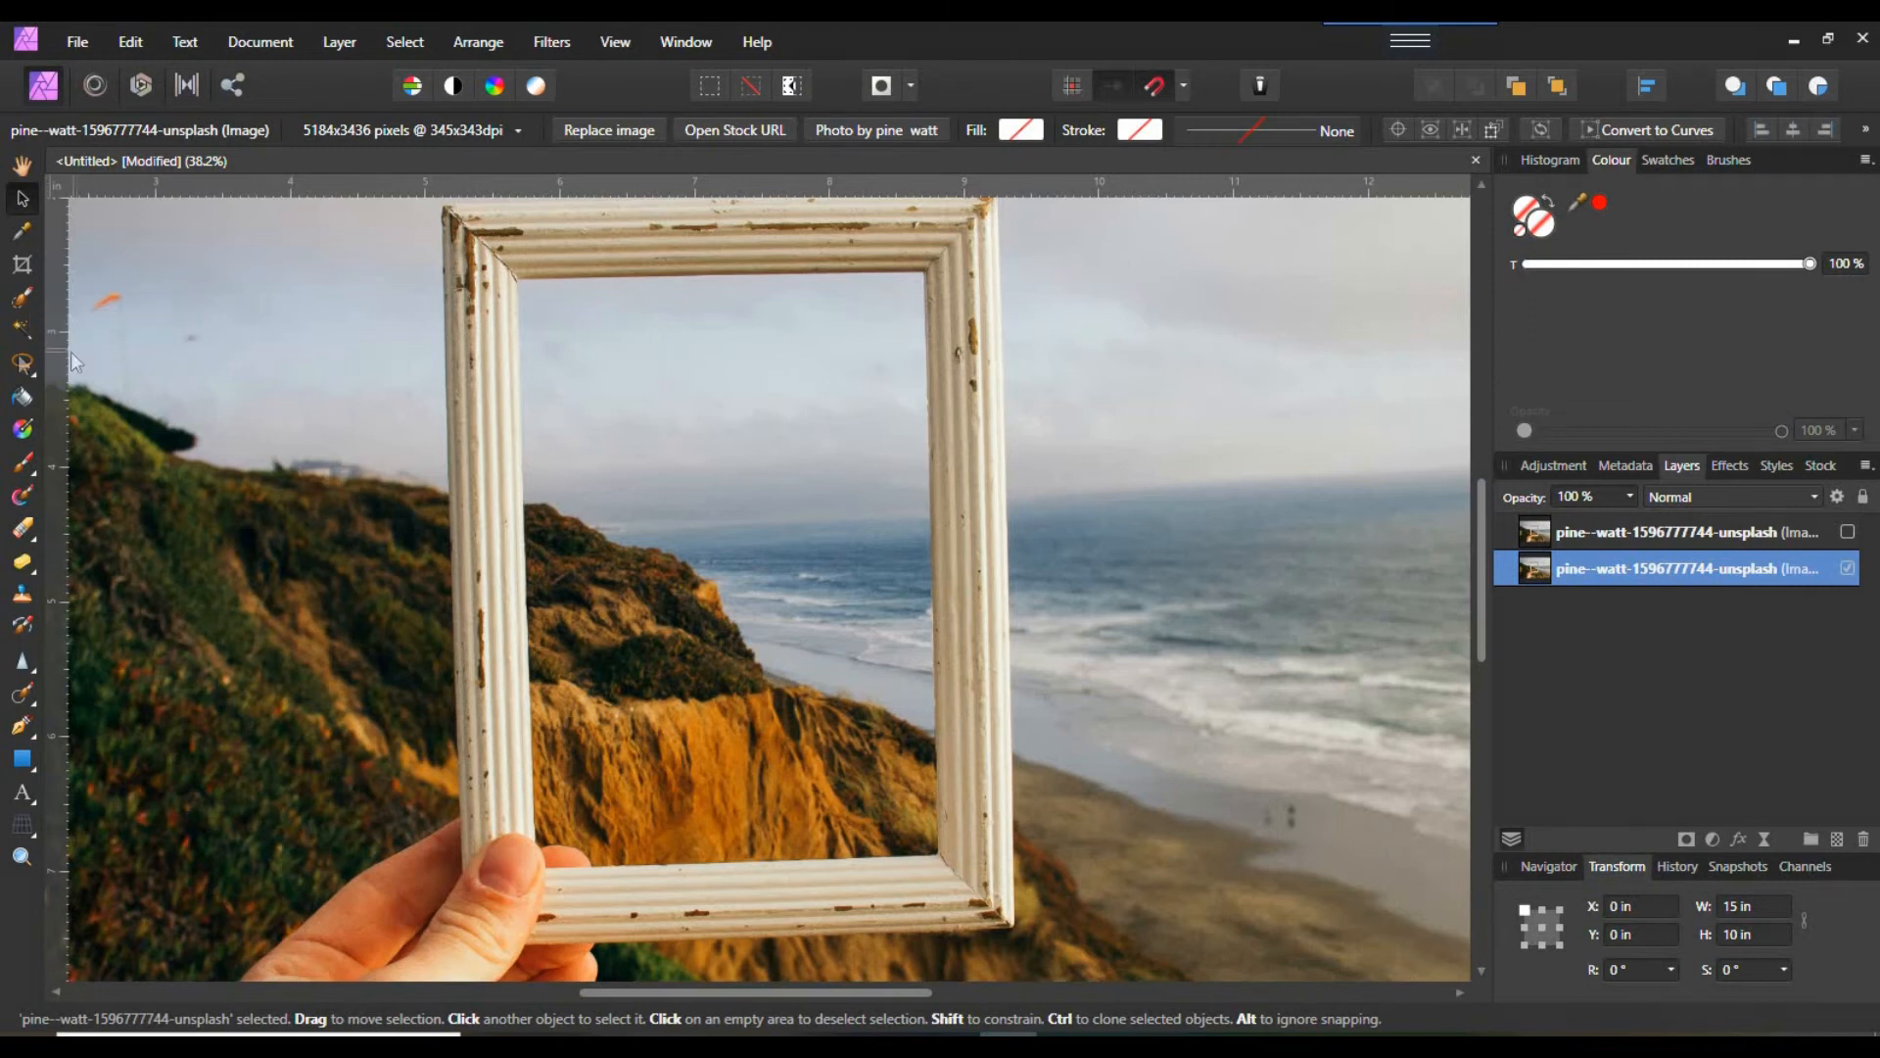
pyautogui.click(26, 364)
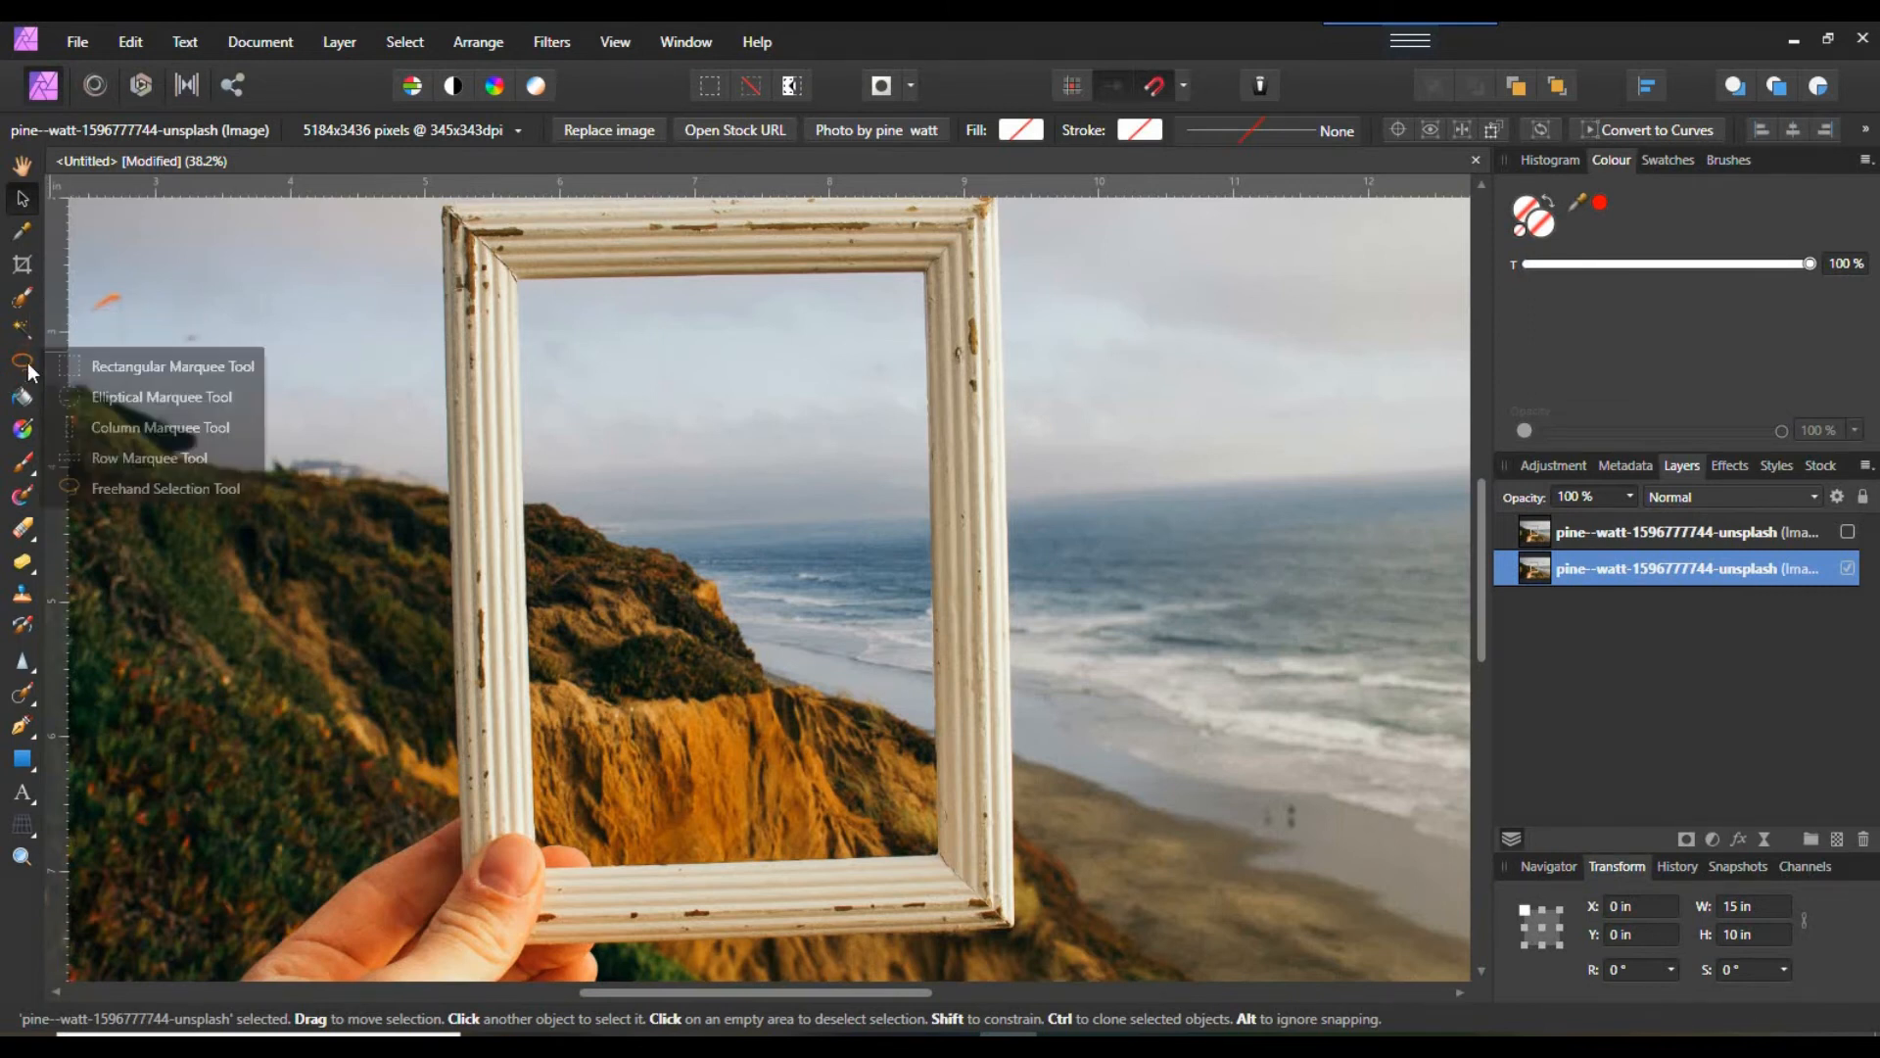
pyautogui.click(116, 487)
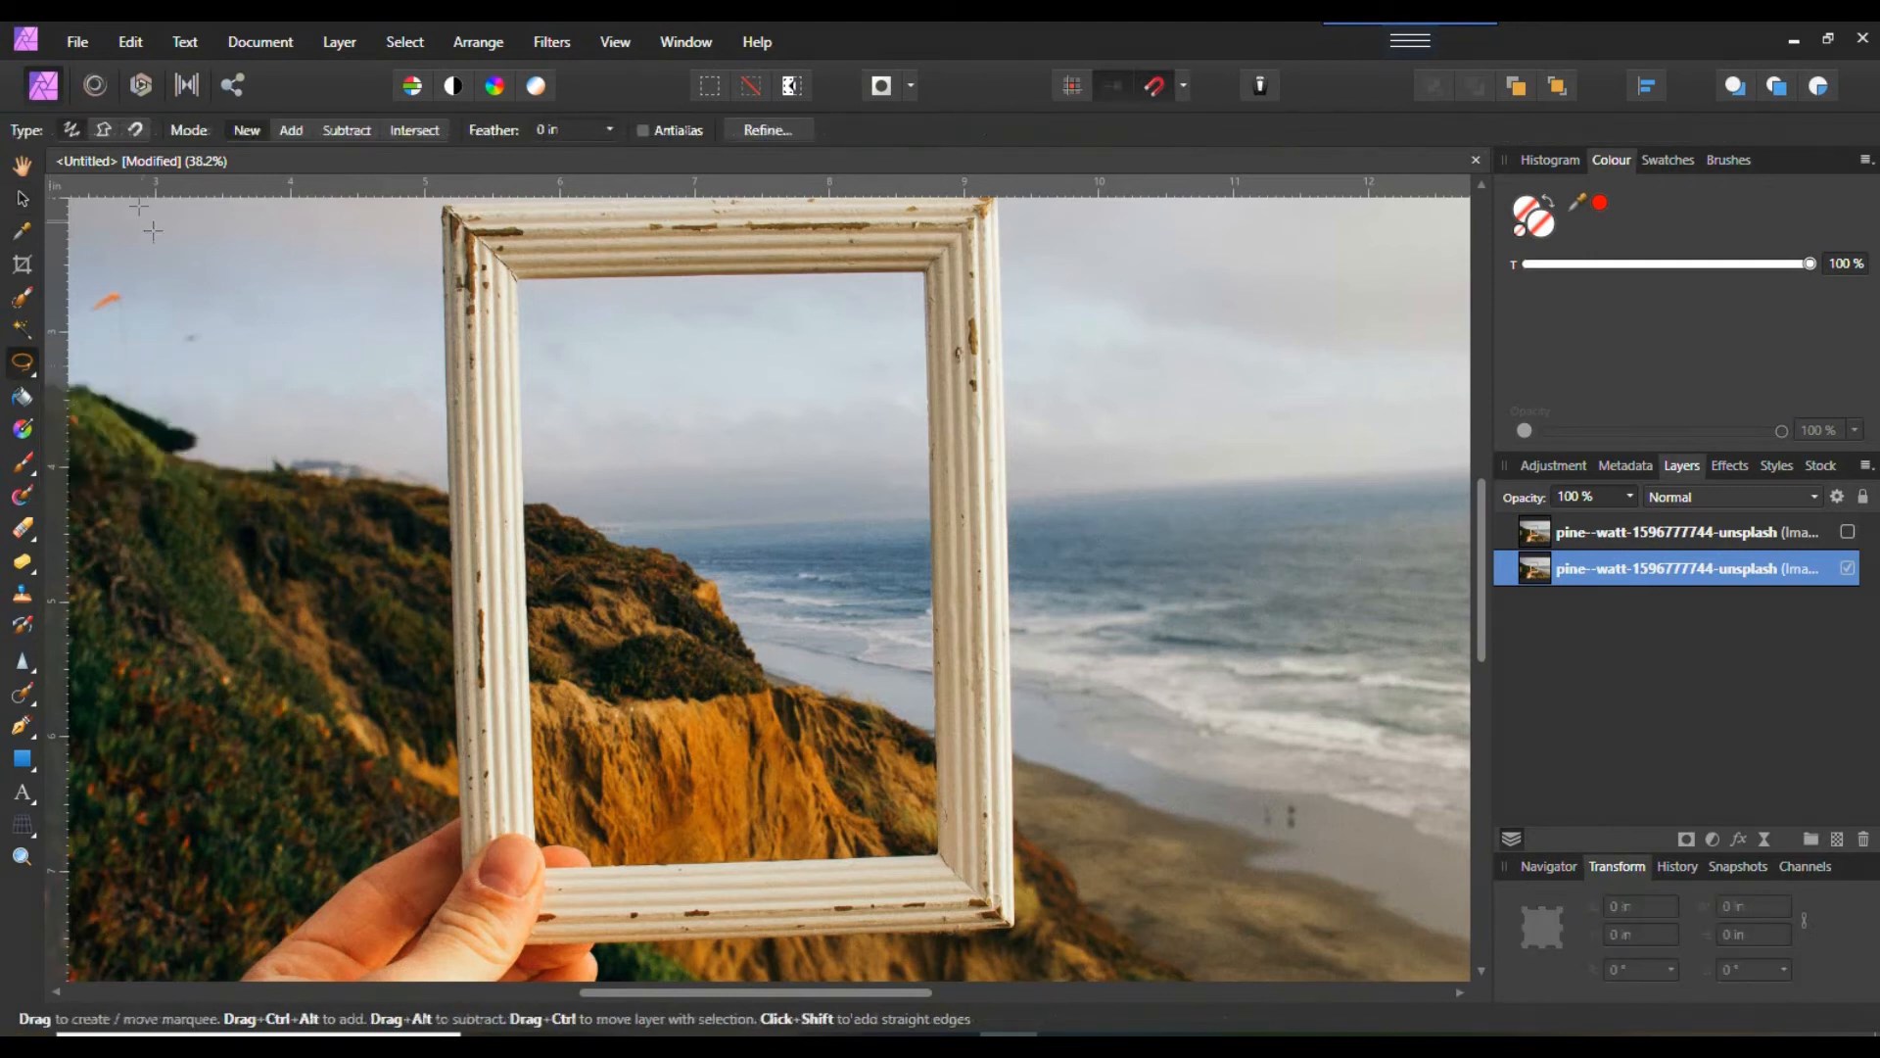
pyautogui.click(102, 130)
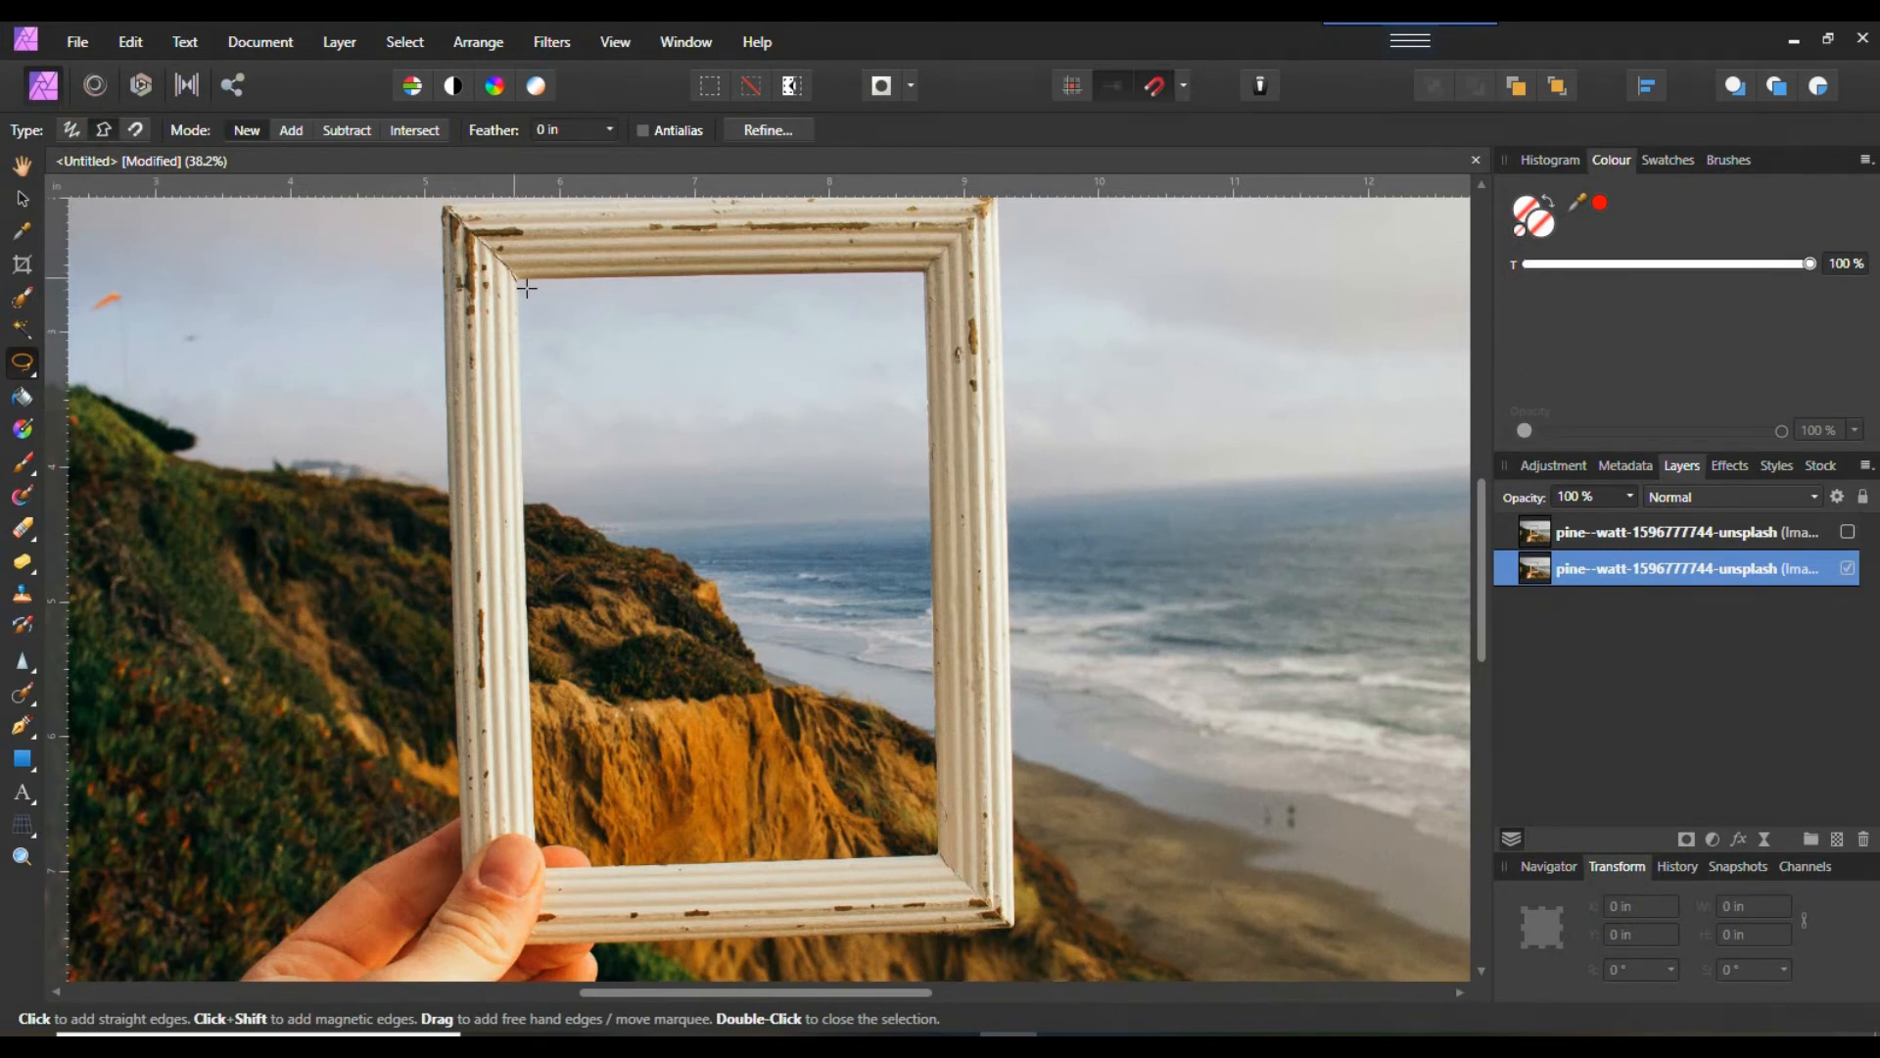
pyautogui.click(516, 277)
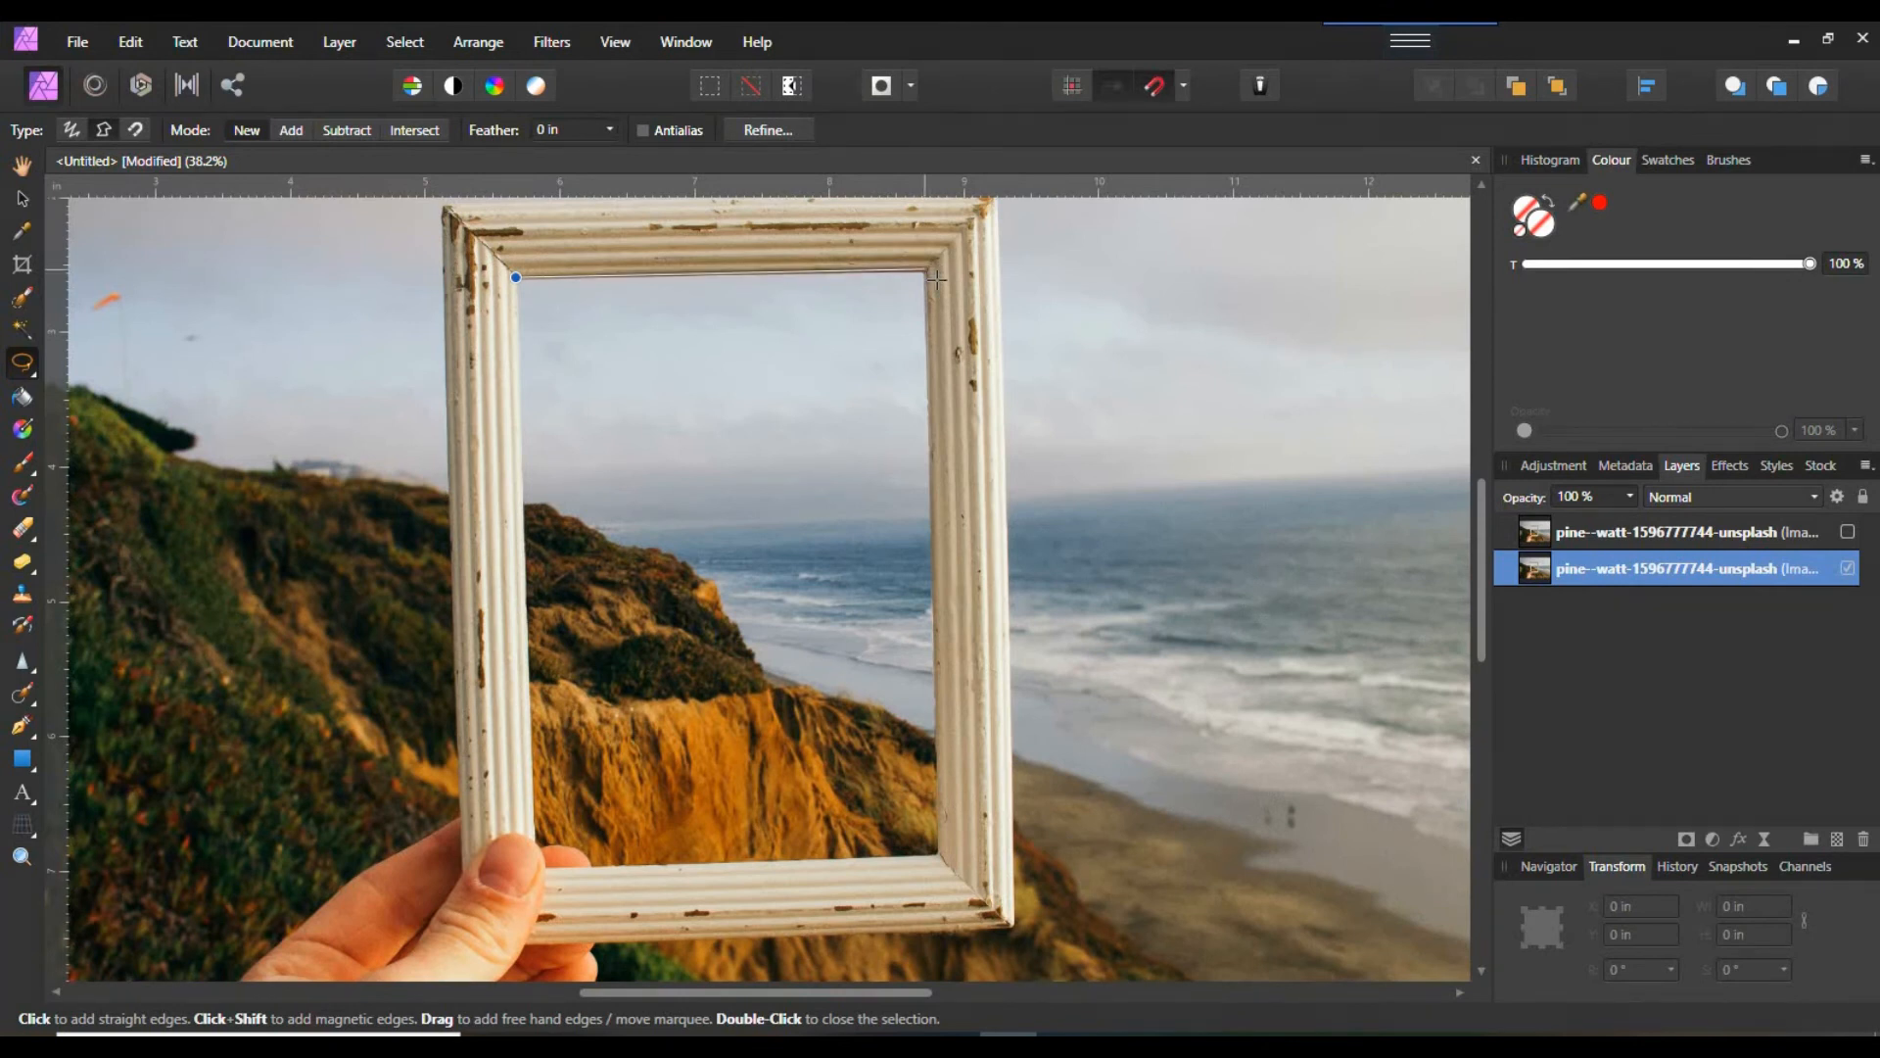
pyautogui.click(928, 274)
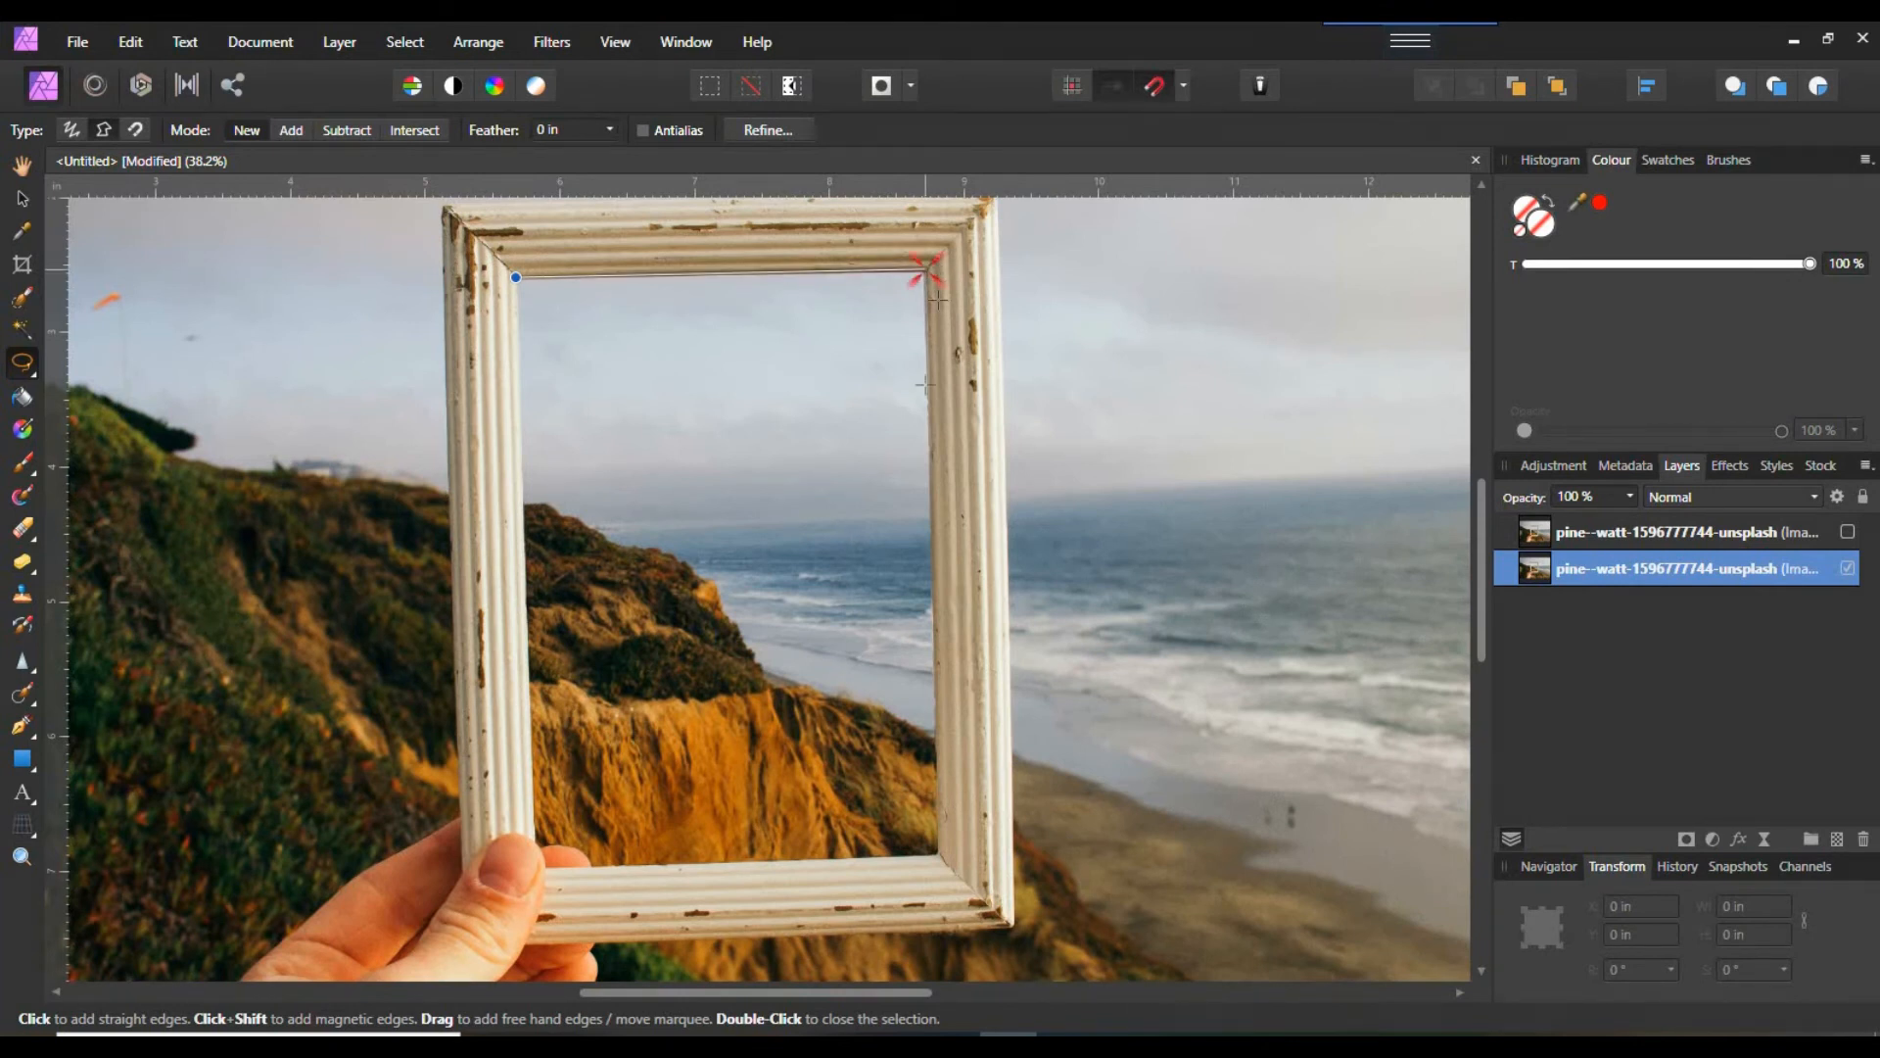
pyautogui.click(949, 866)
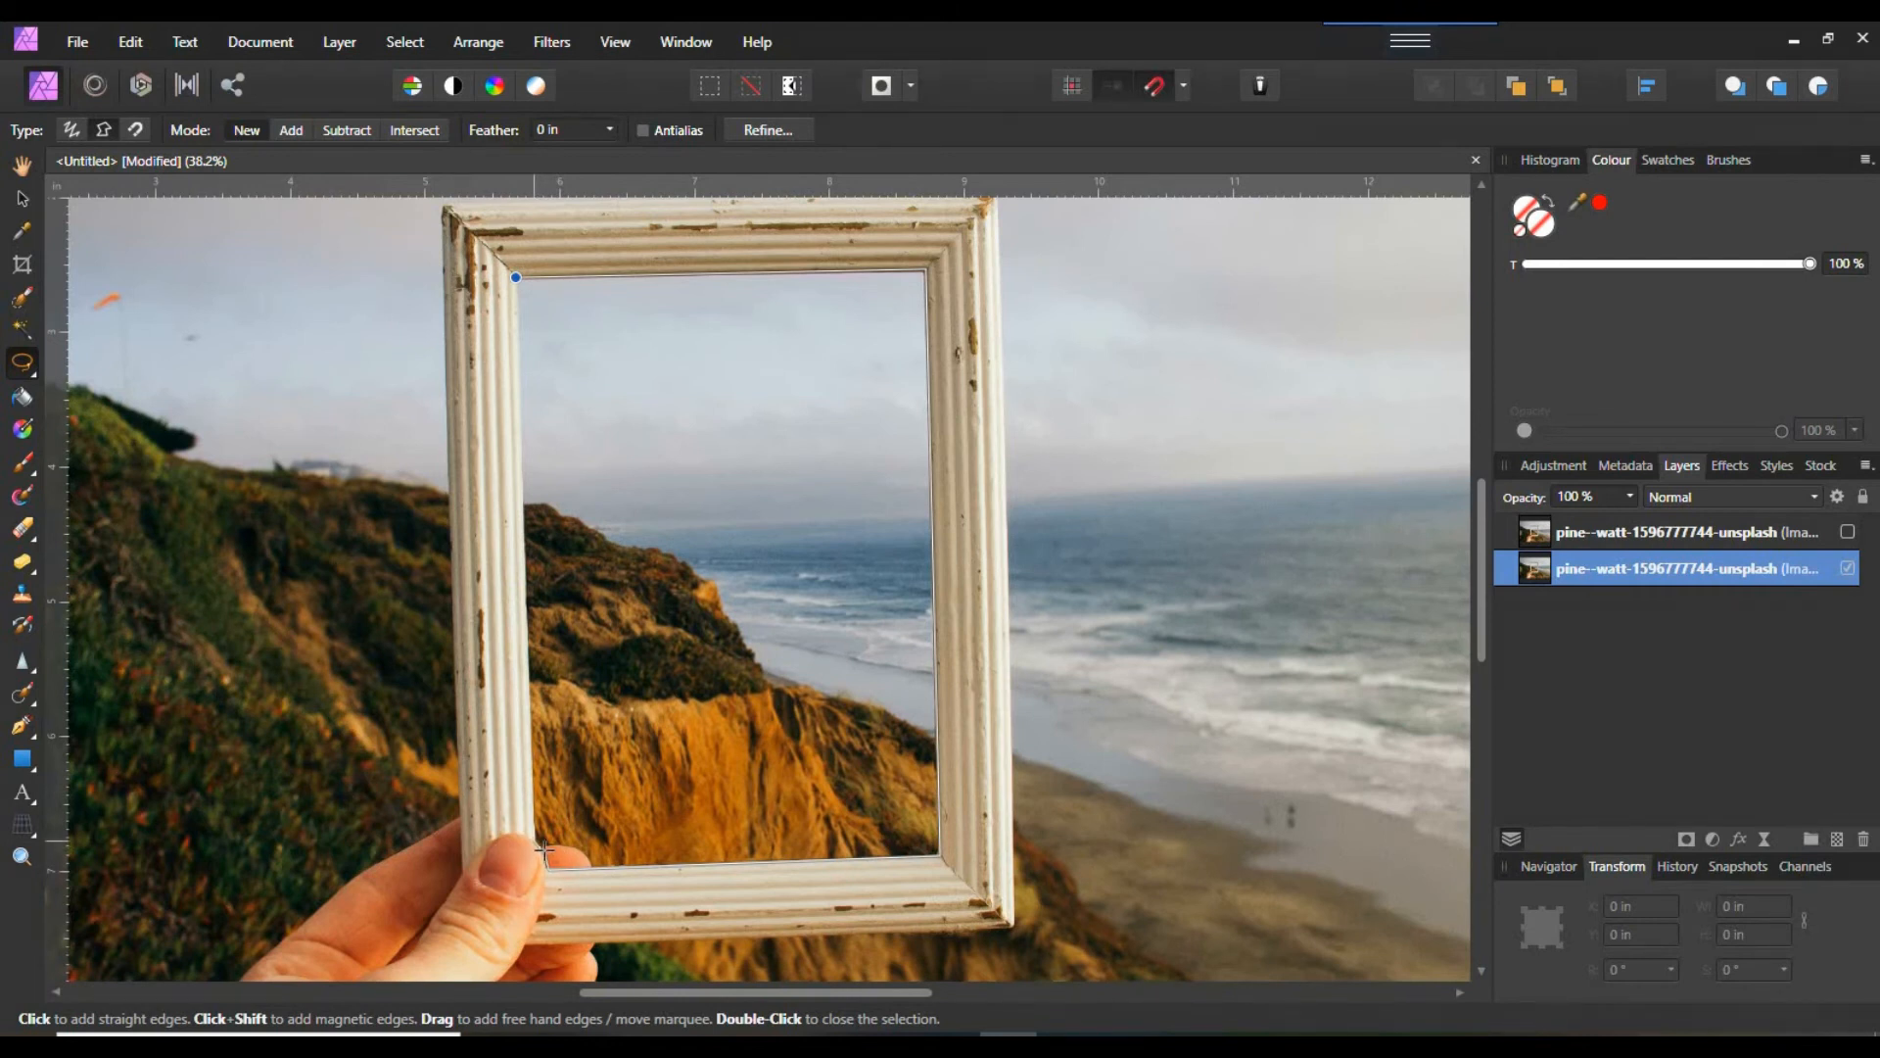
pyautogui.click(534, 841)
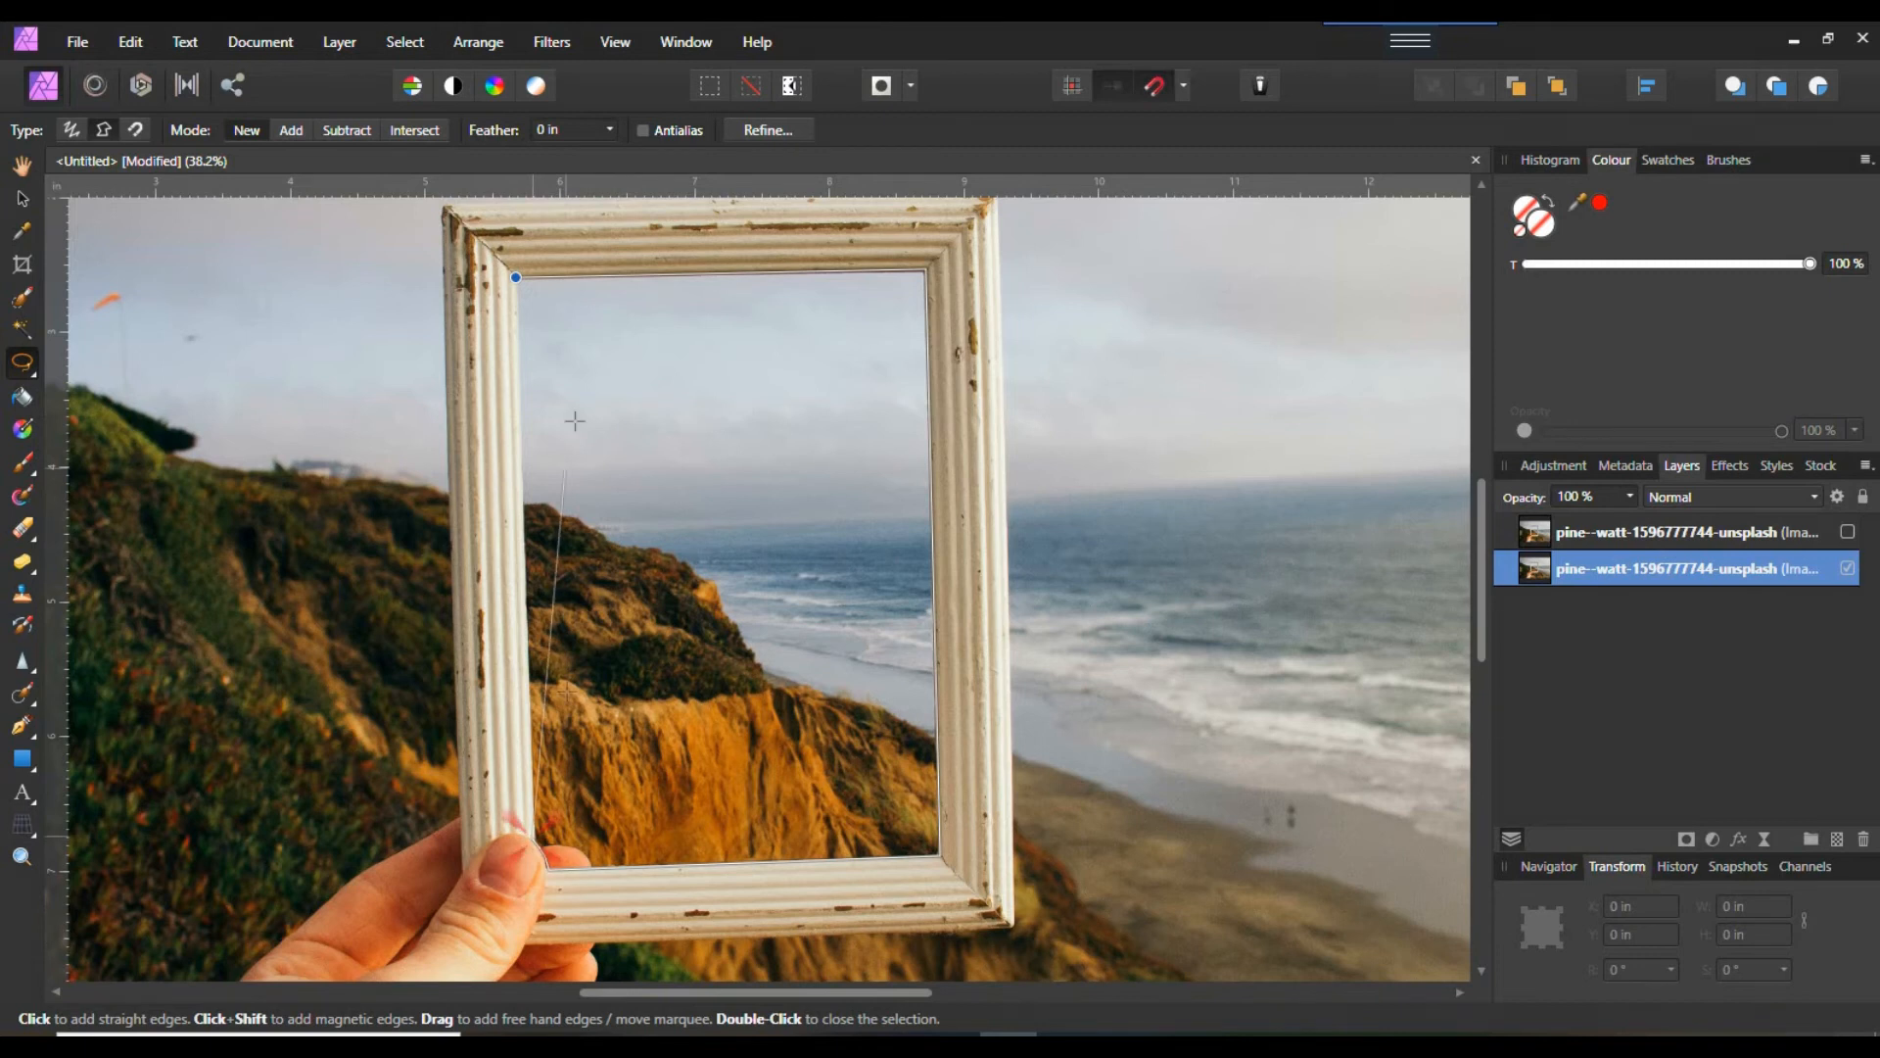
pyautogui.click(527, 285)
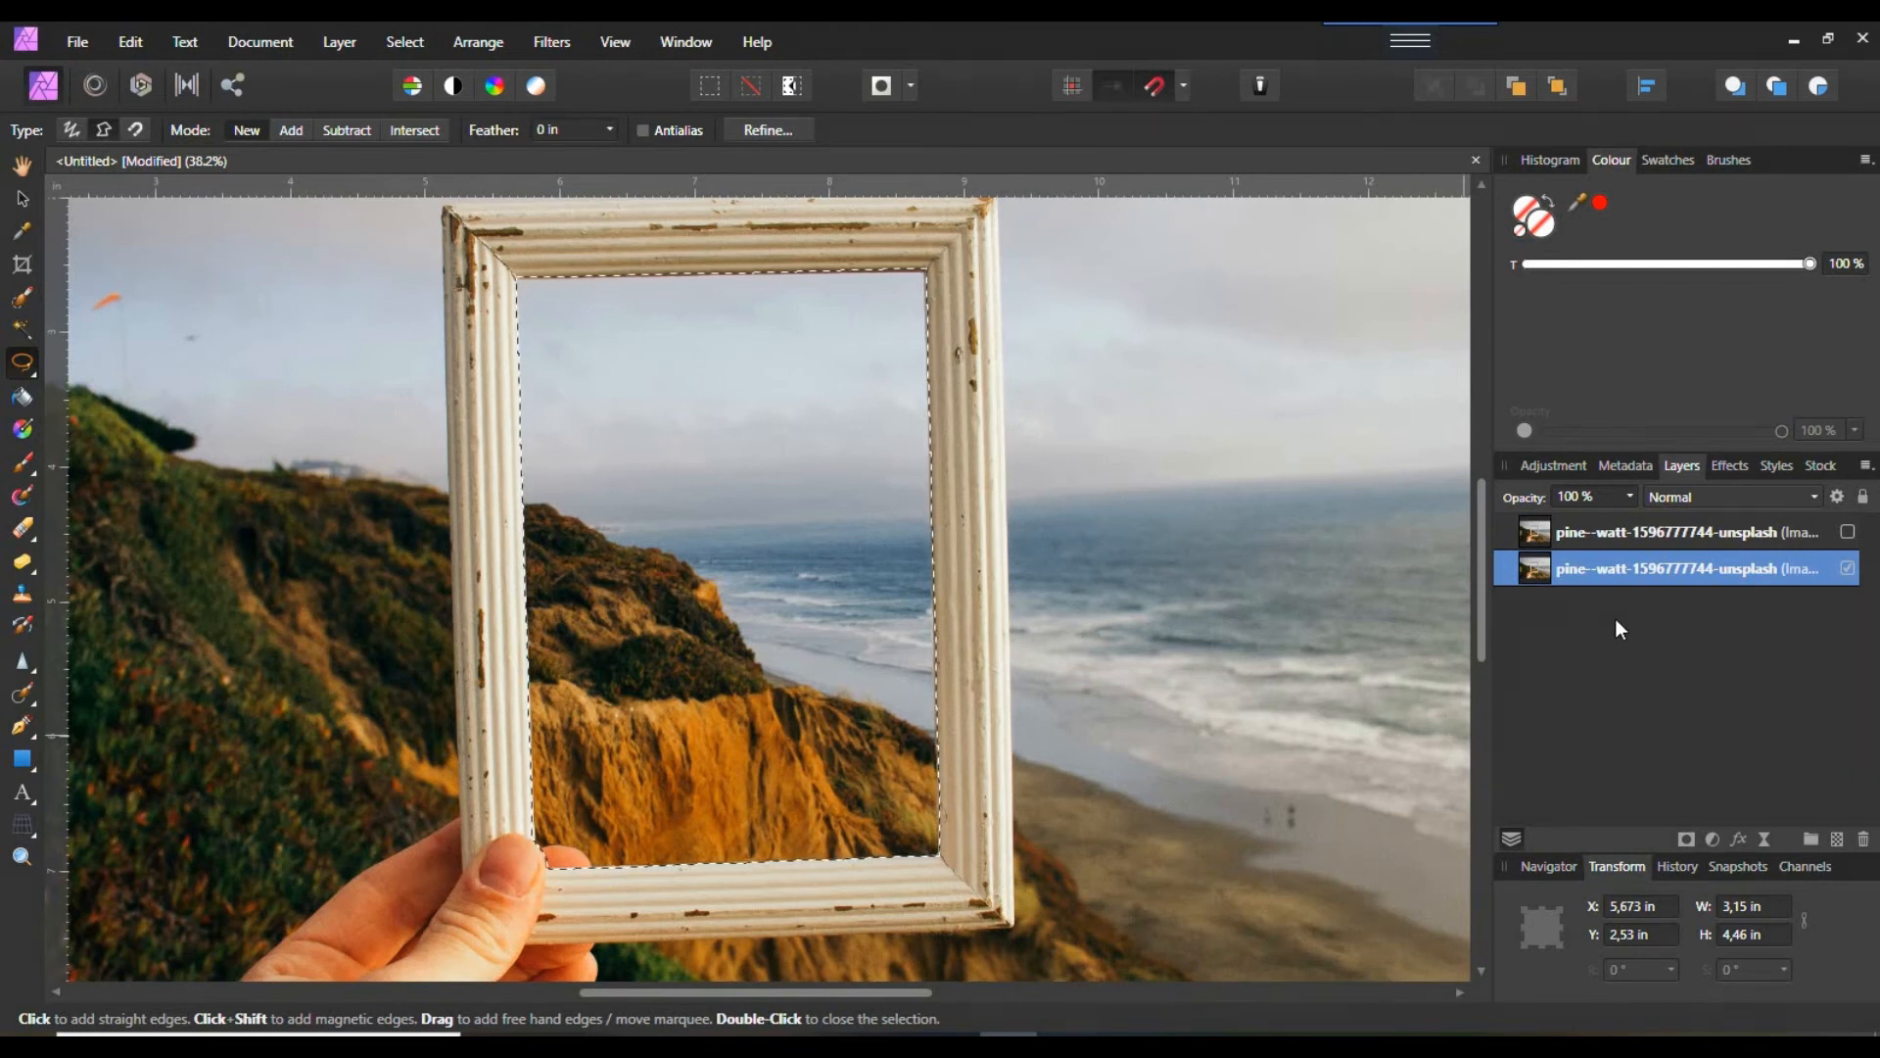
# - Show the smaller photo copy, mask it to the frame-opening selection and clear the selection
pyautogui.click(1848, 533)
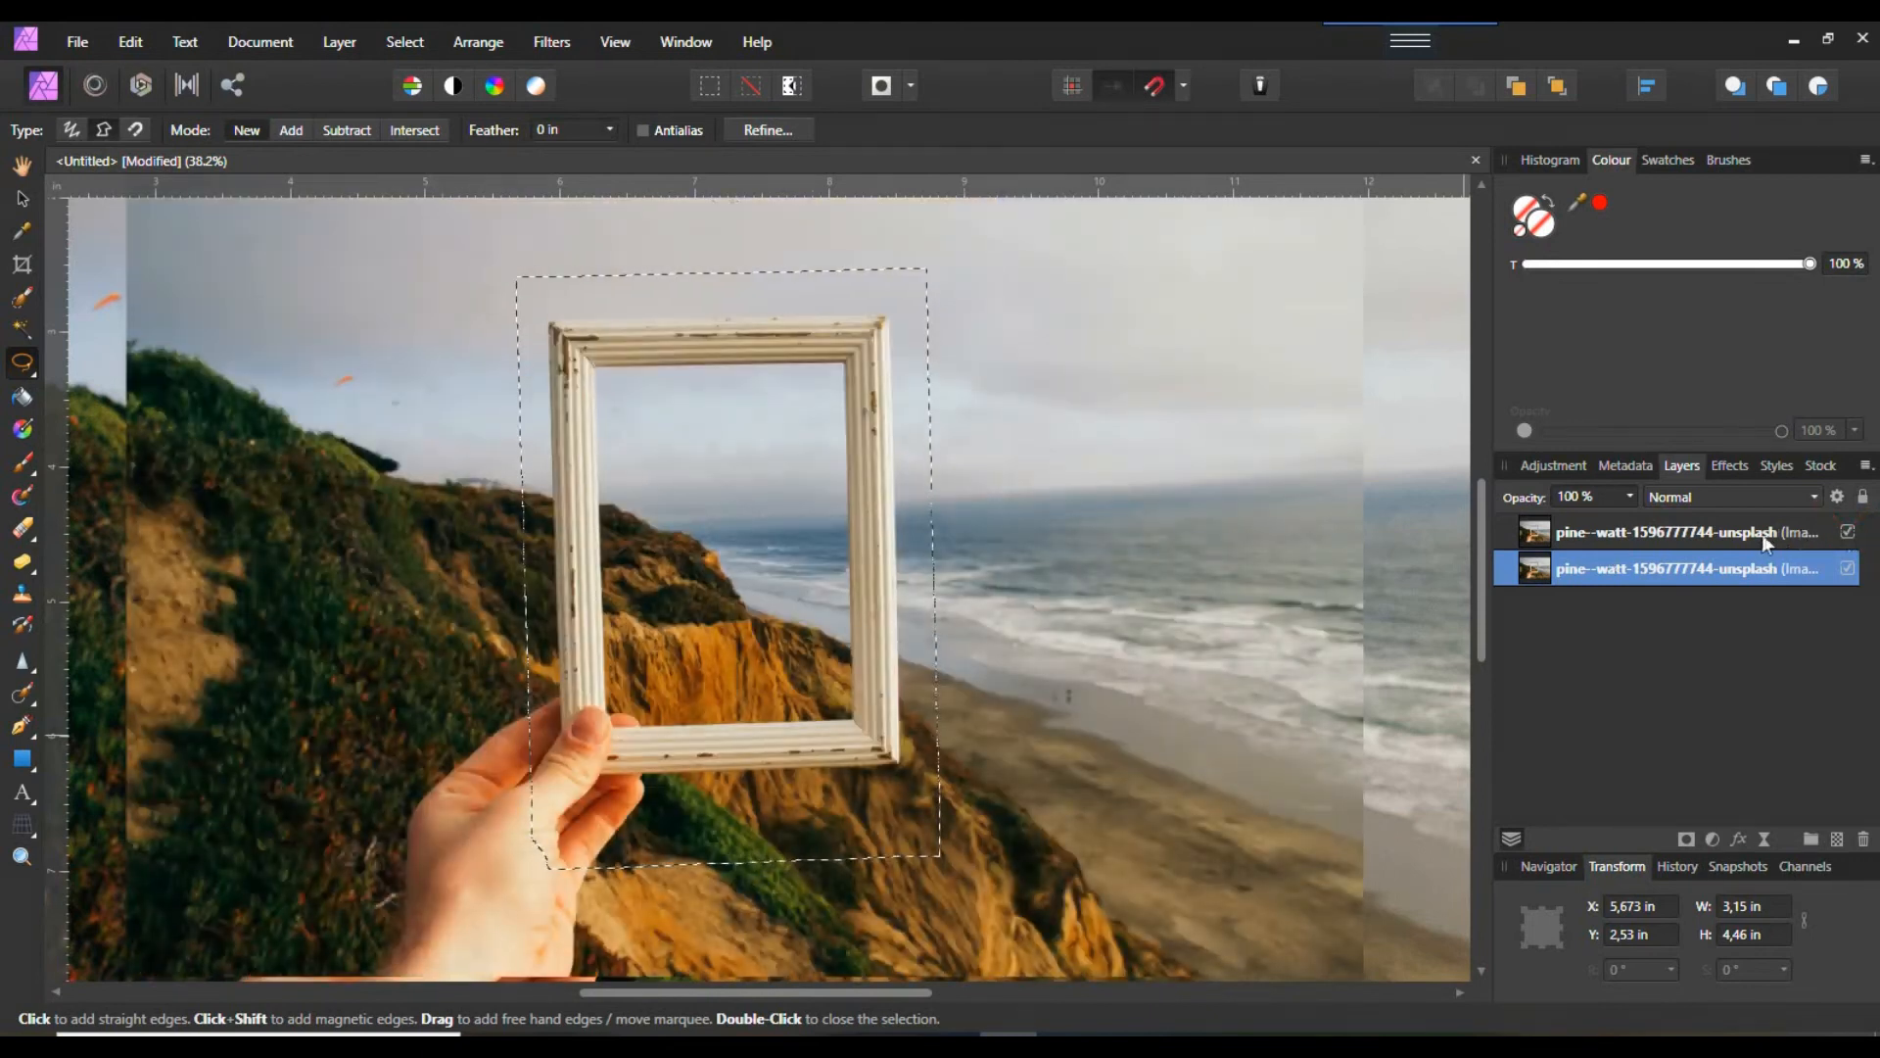
pyautogui.click(1752, 535)
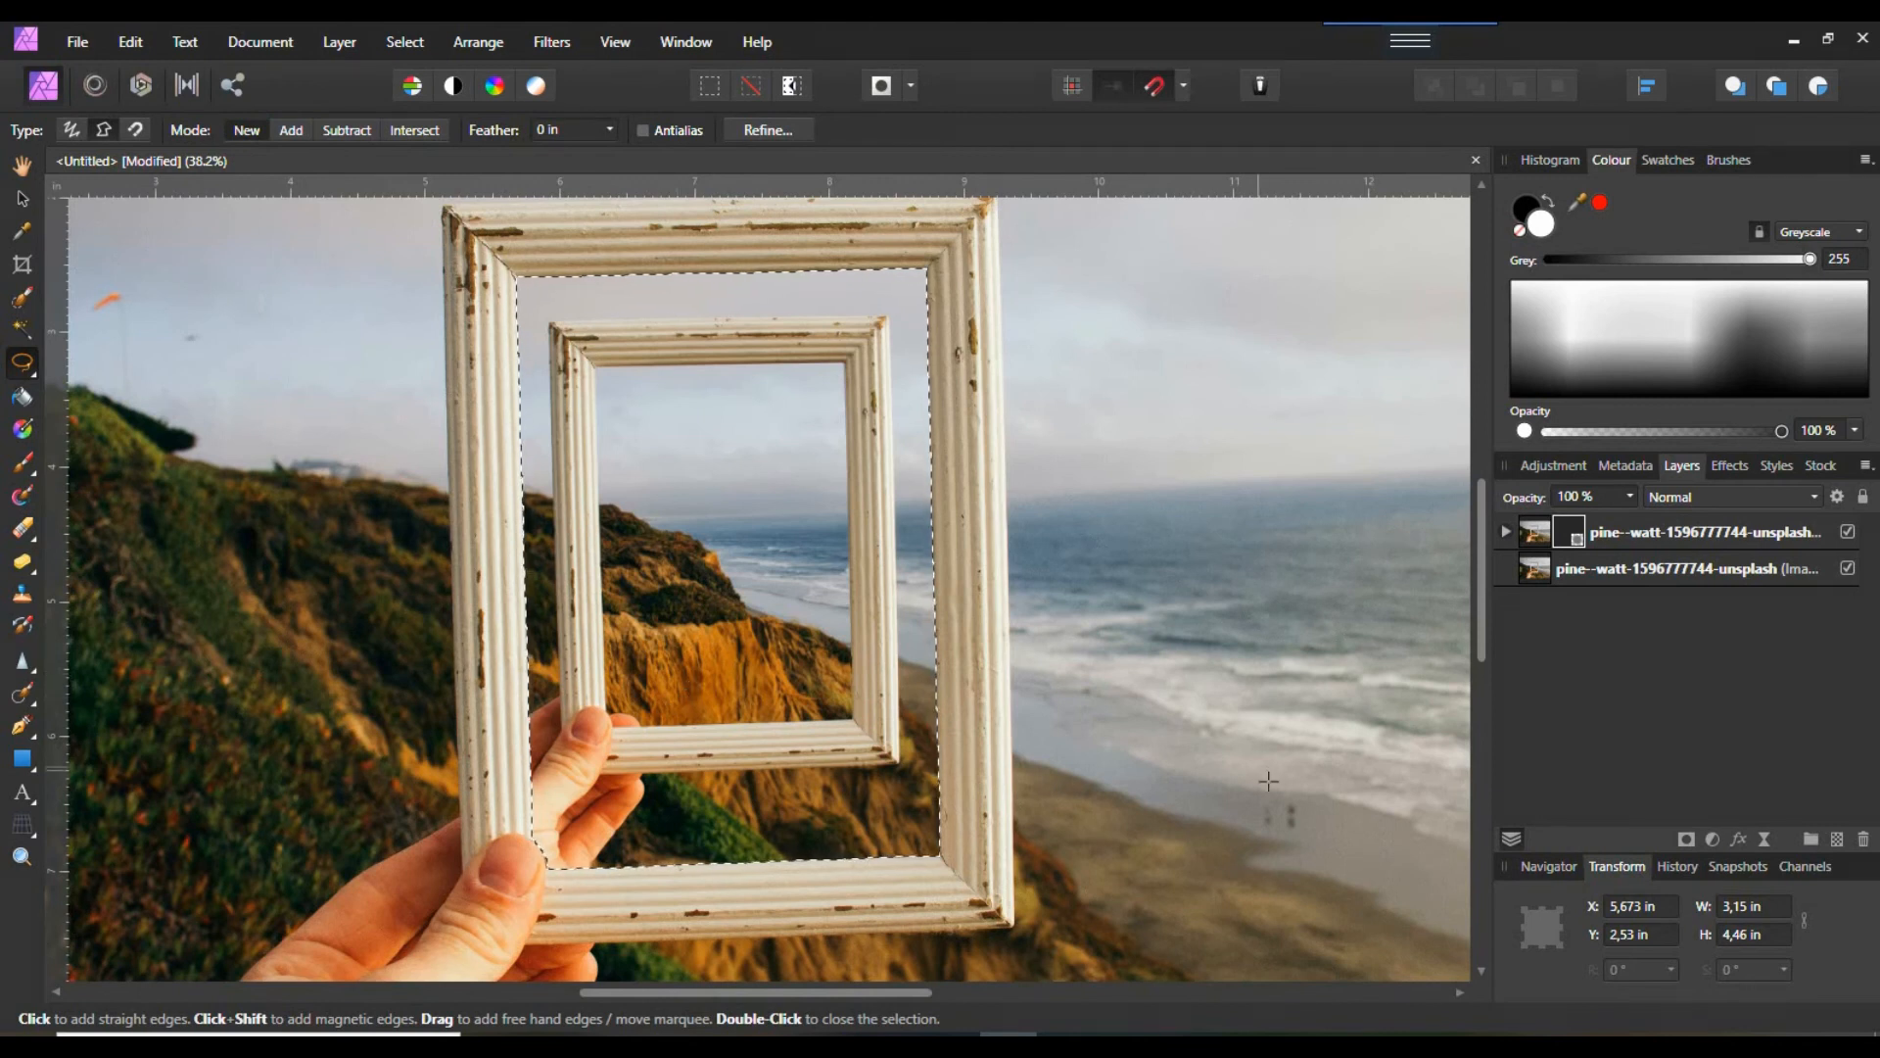
pyautogui.hotkey('ctrl', 'd')
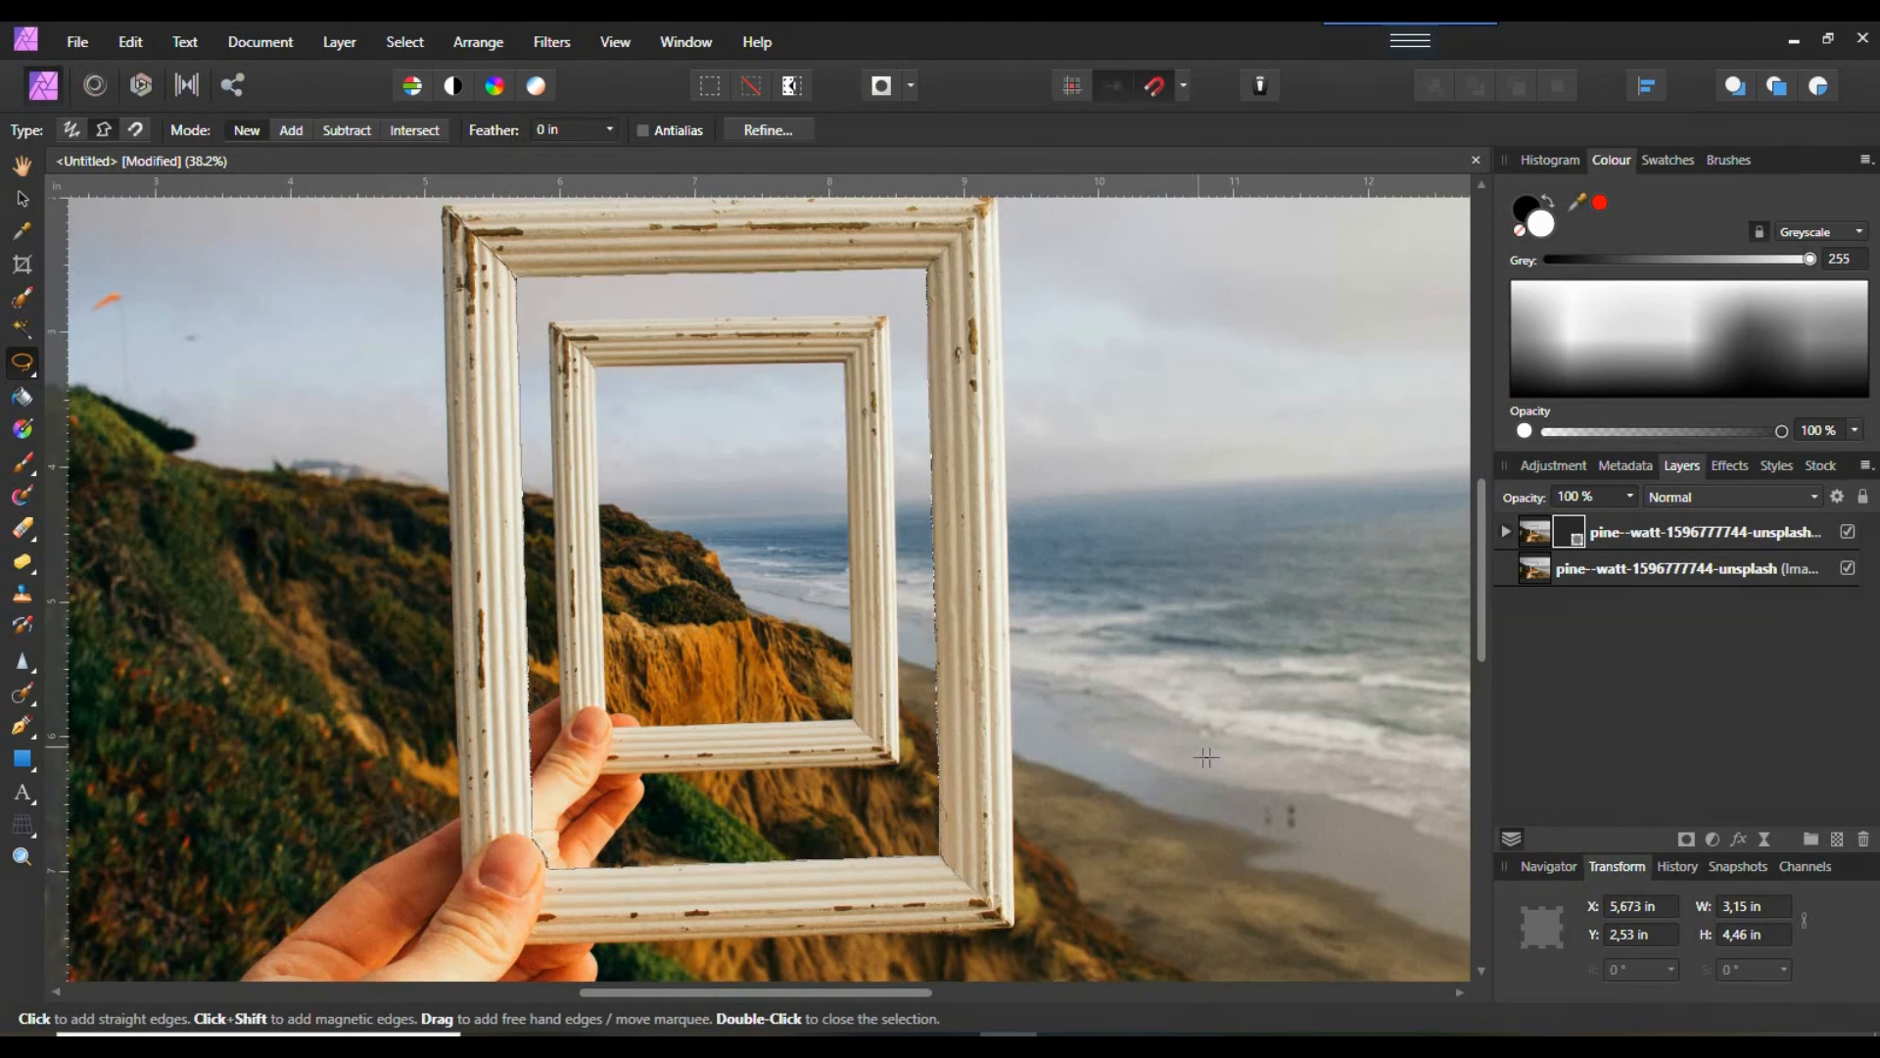
pyautogui.hotkey('ctrl', 'd')
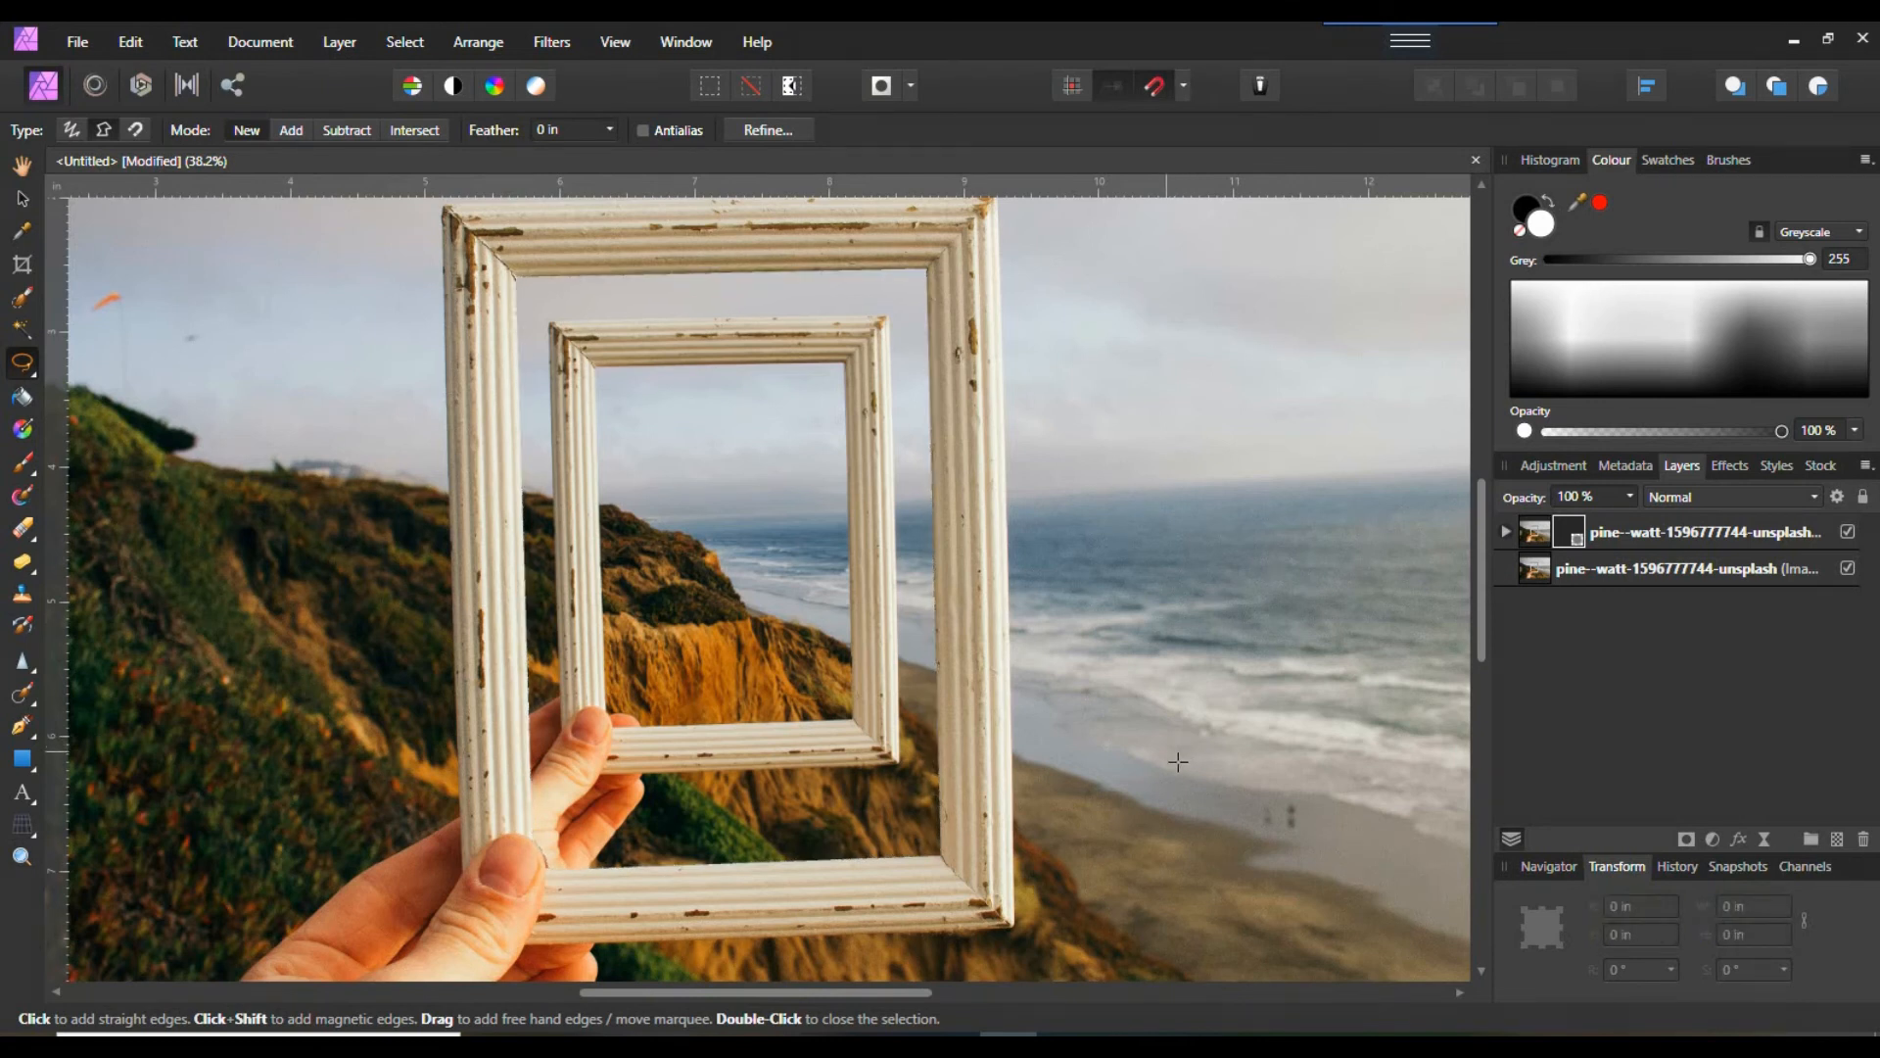
# - Set the masked smaller photo's transform anchor to its centre and duplicate the layer
pyautogui.scroll(-1, 1136, 737)
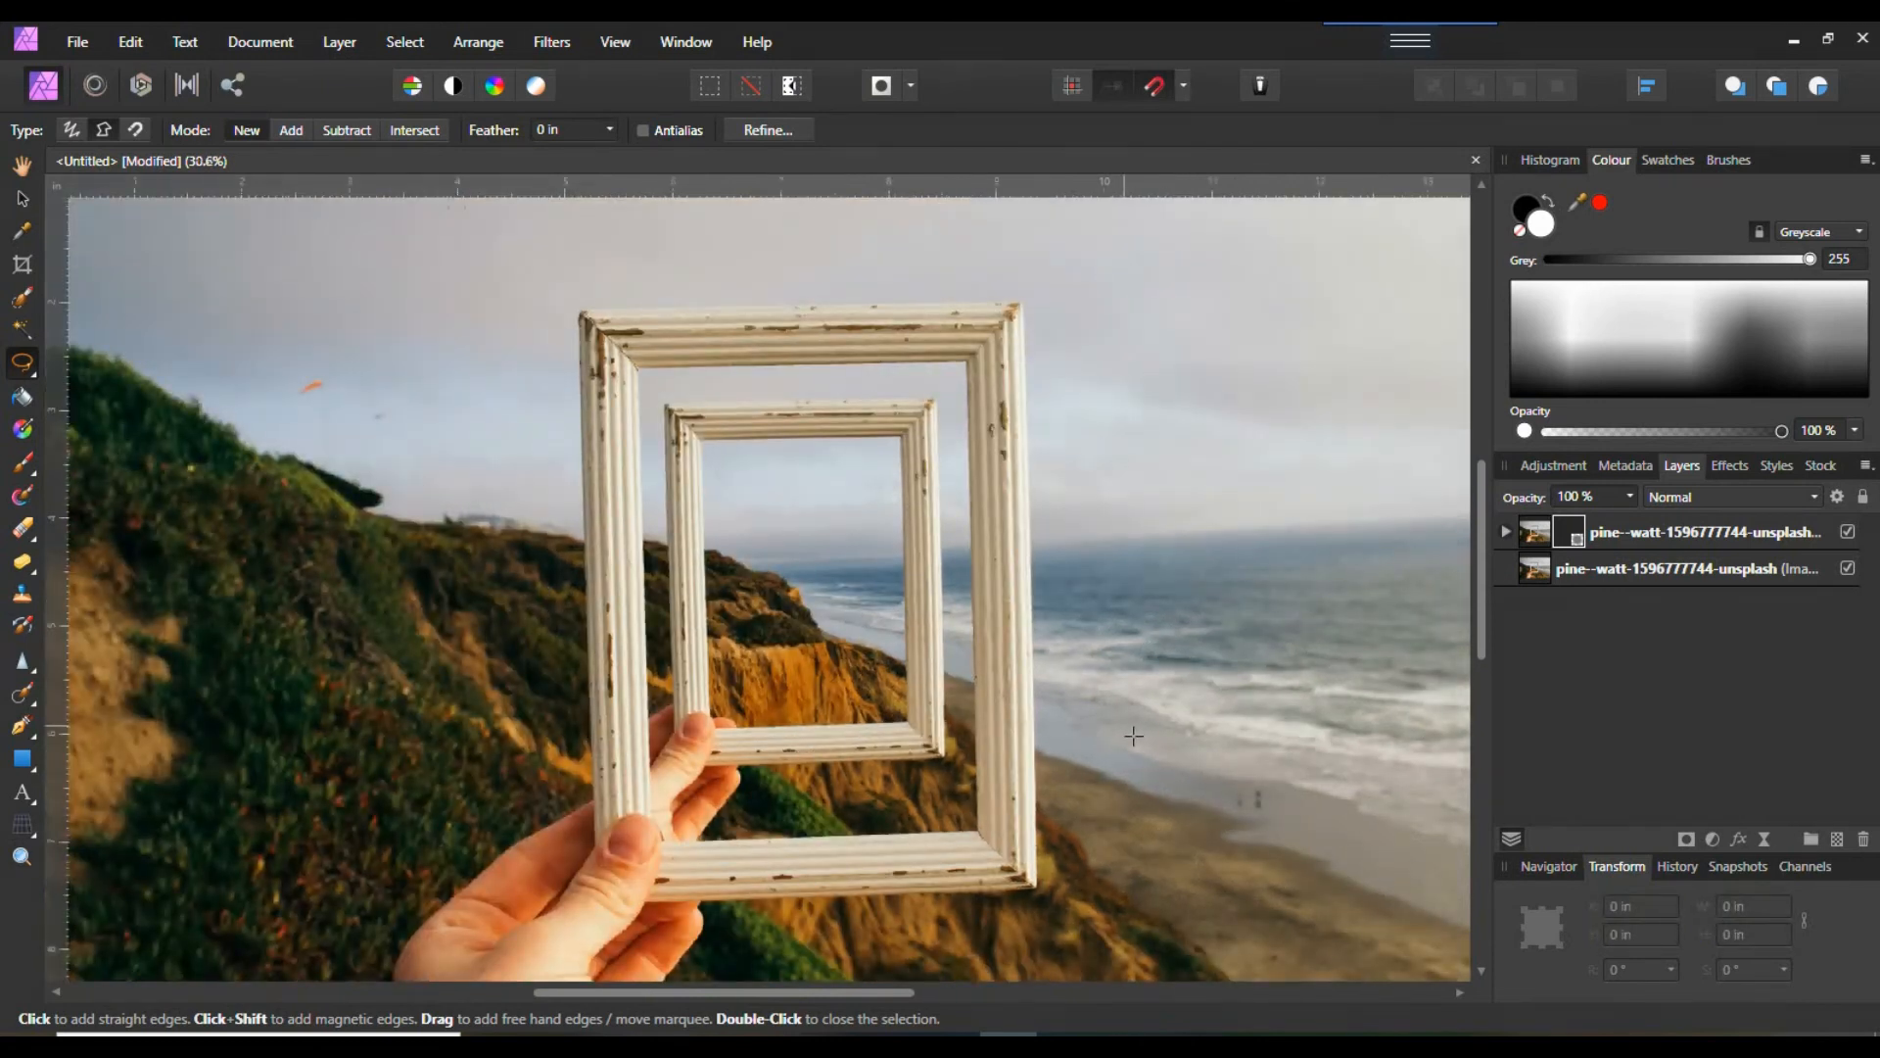
pyautogui.scroll(-1, 1121, 773)
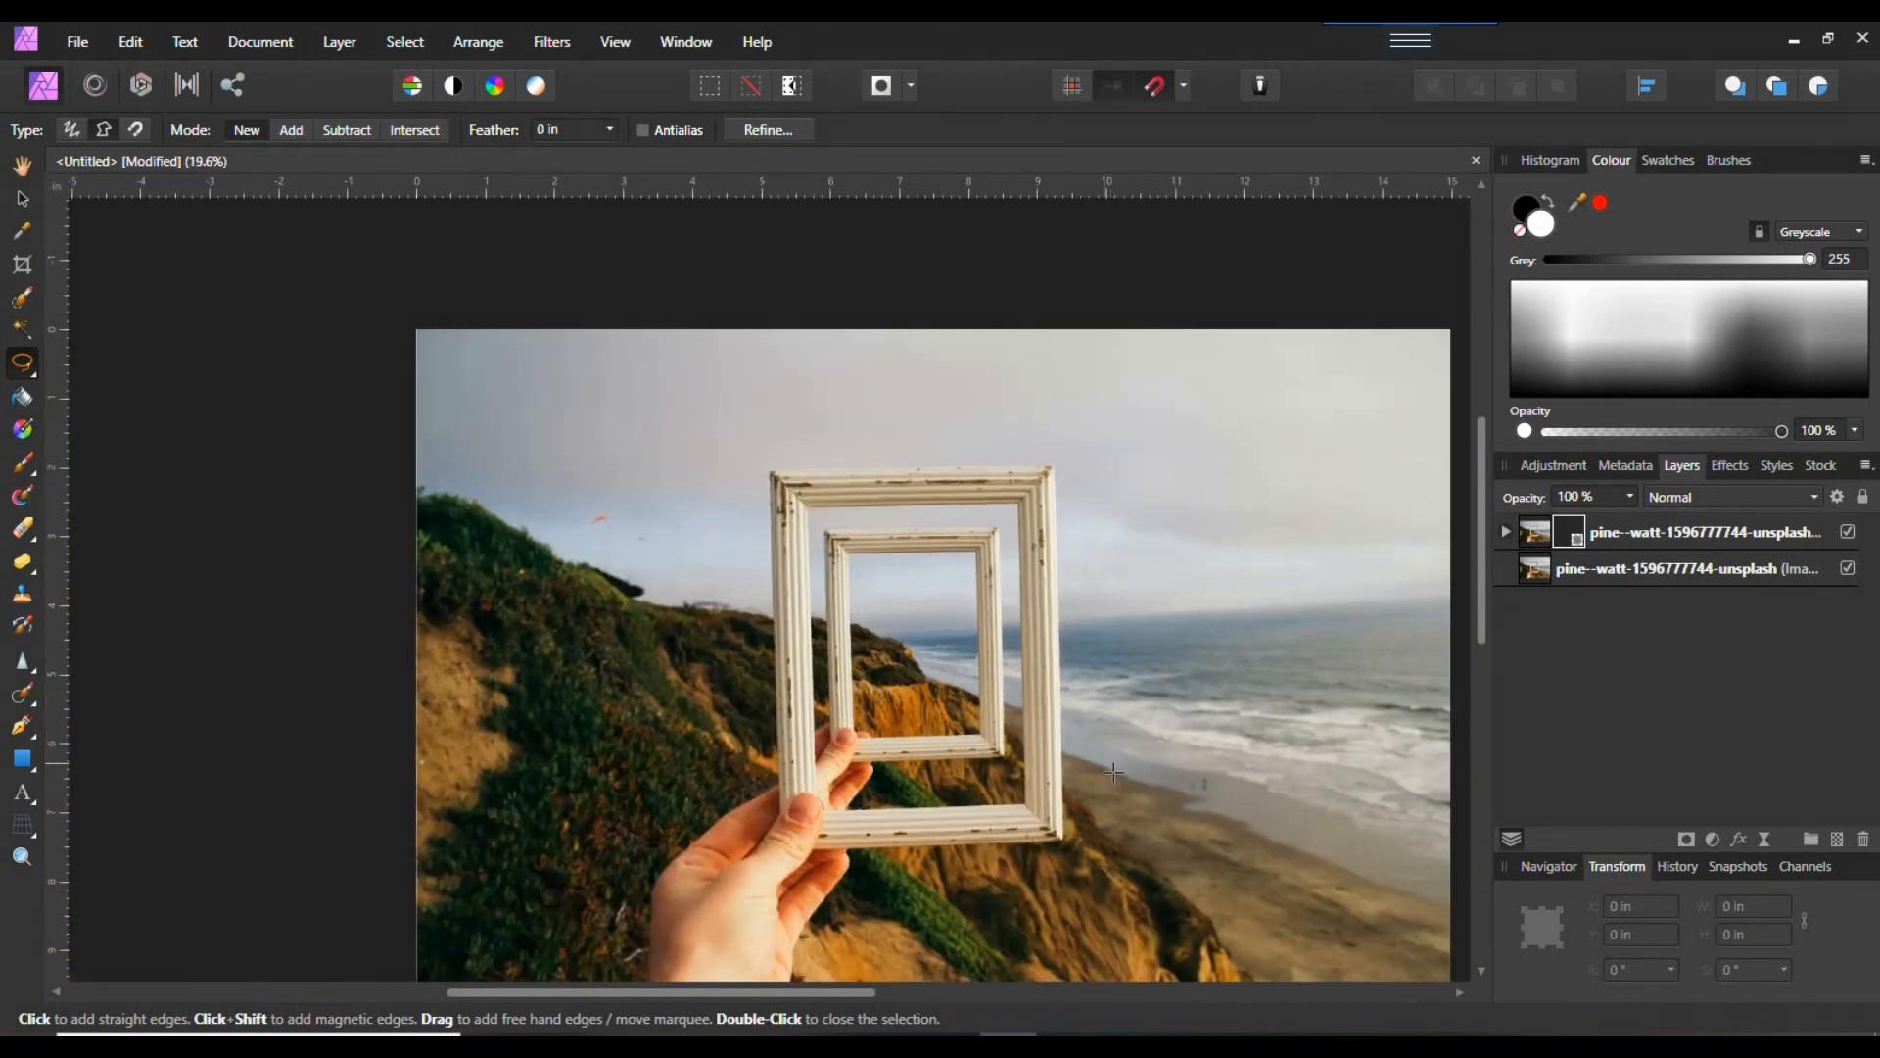
pyautogui.scroll(2, 1113, 772)
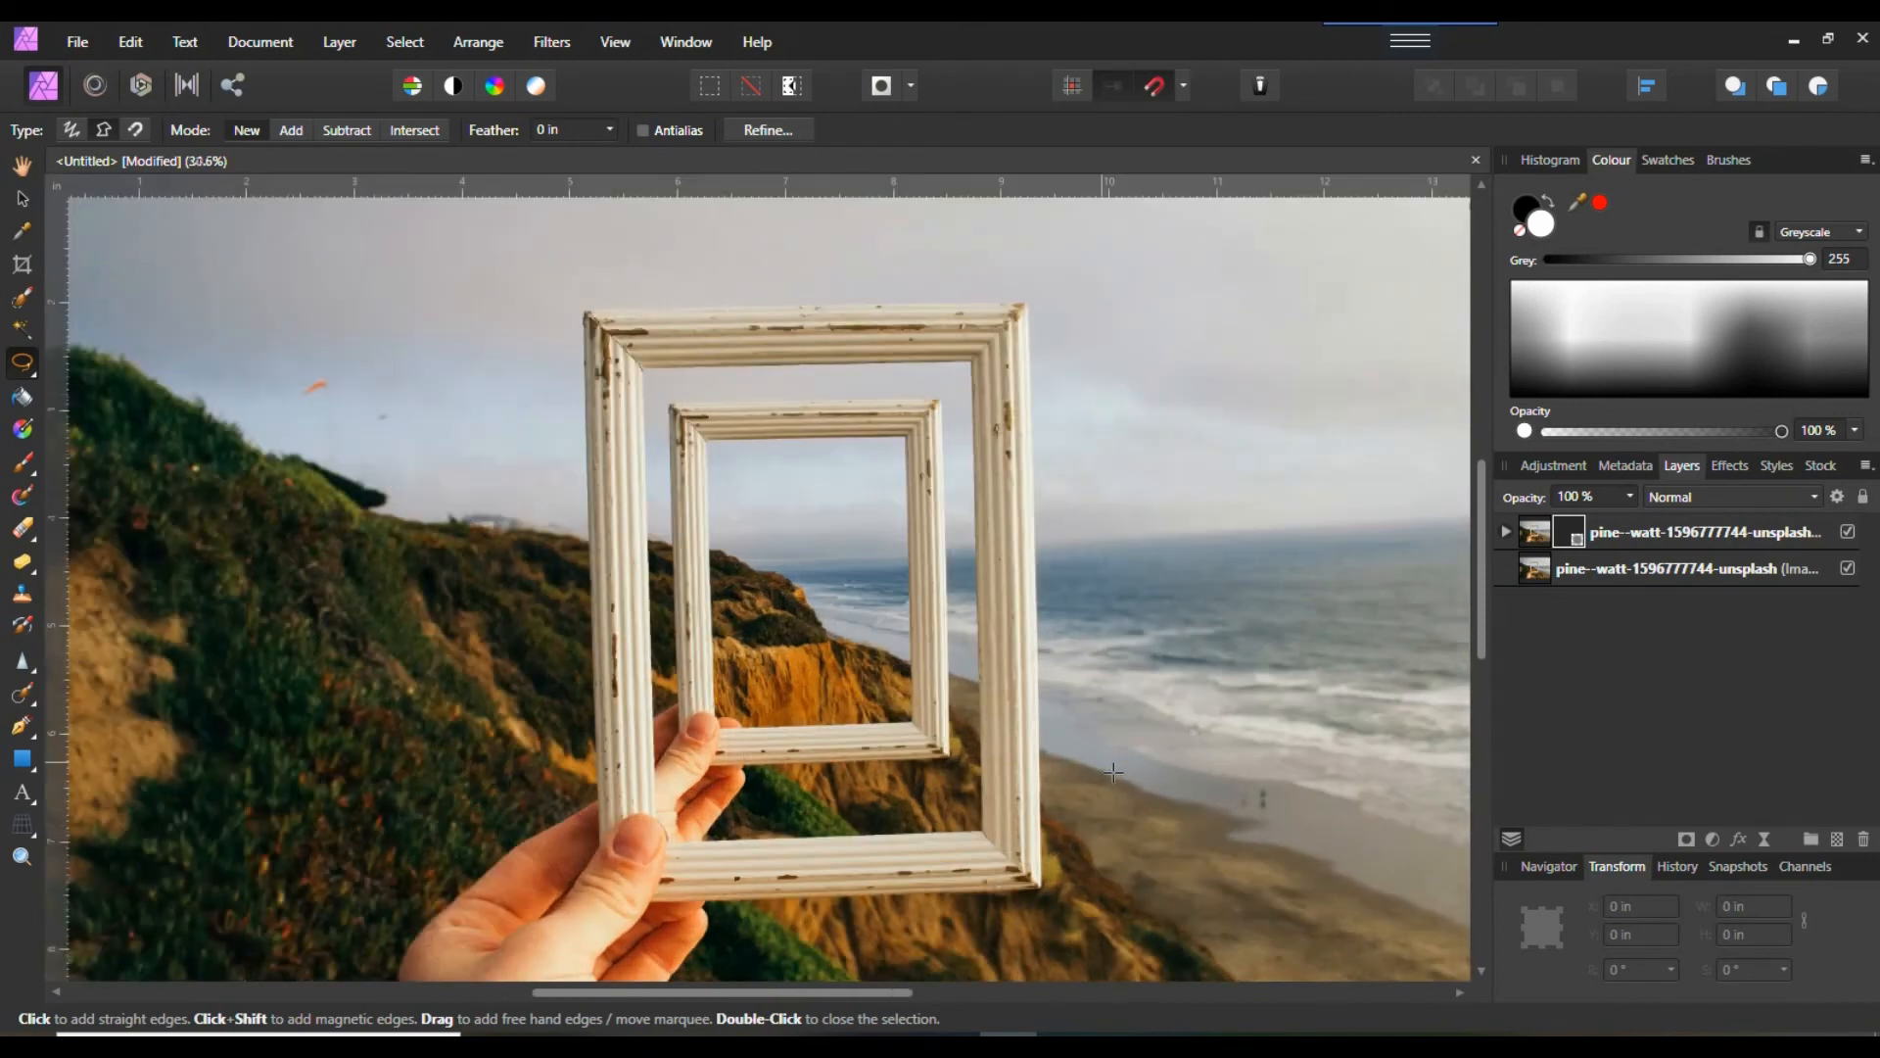
pyautogui.scroll(1, 1113, 773)
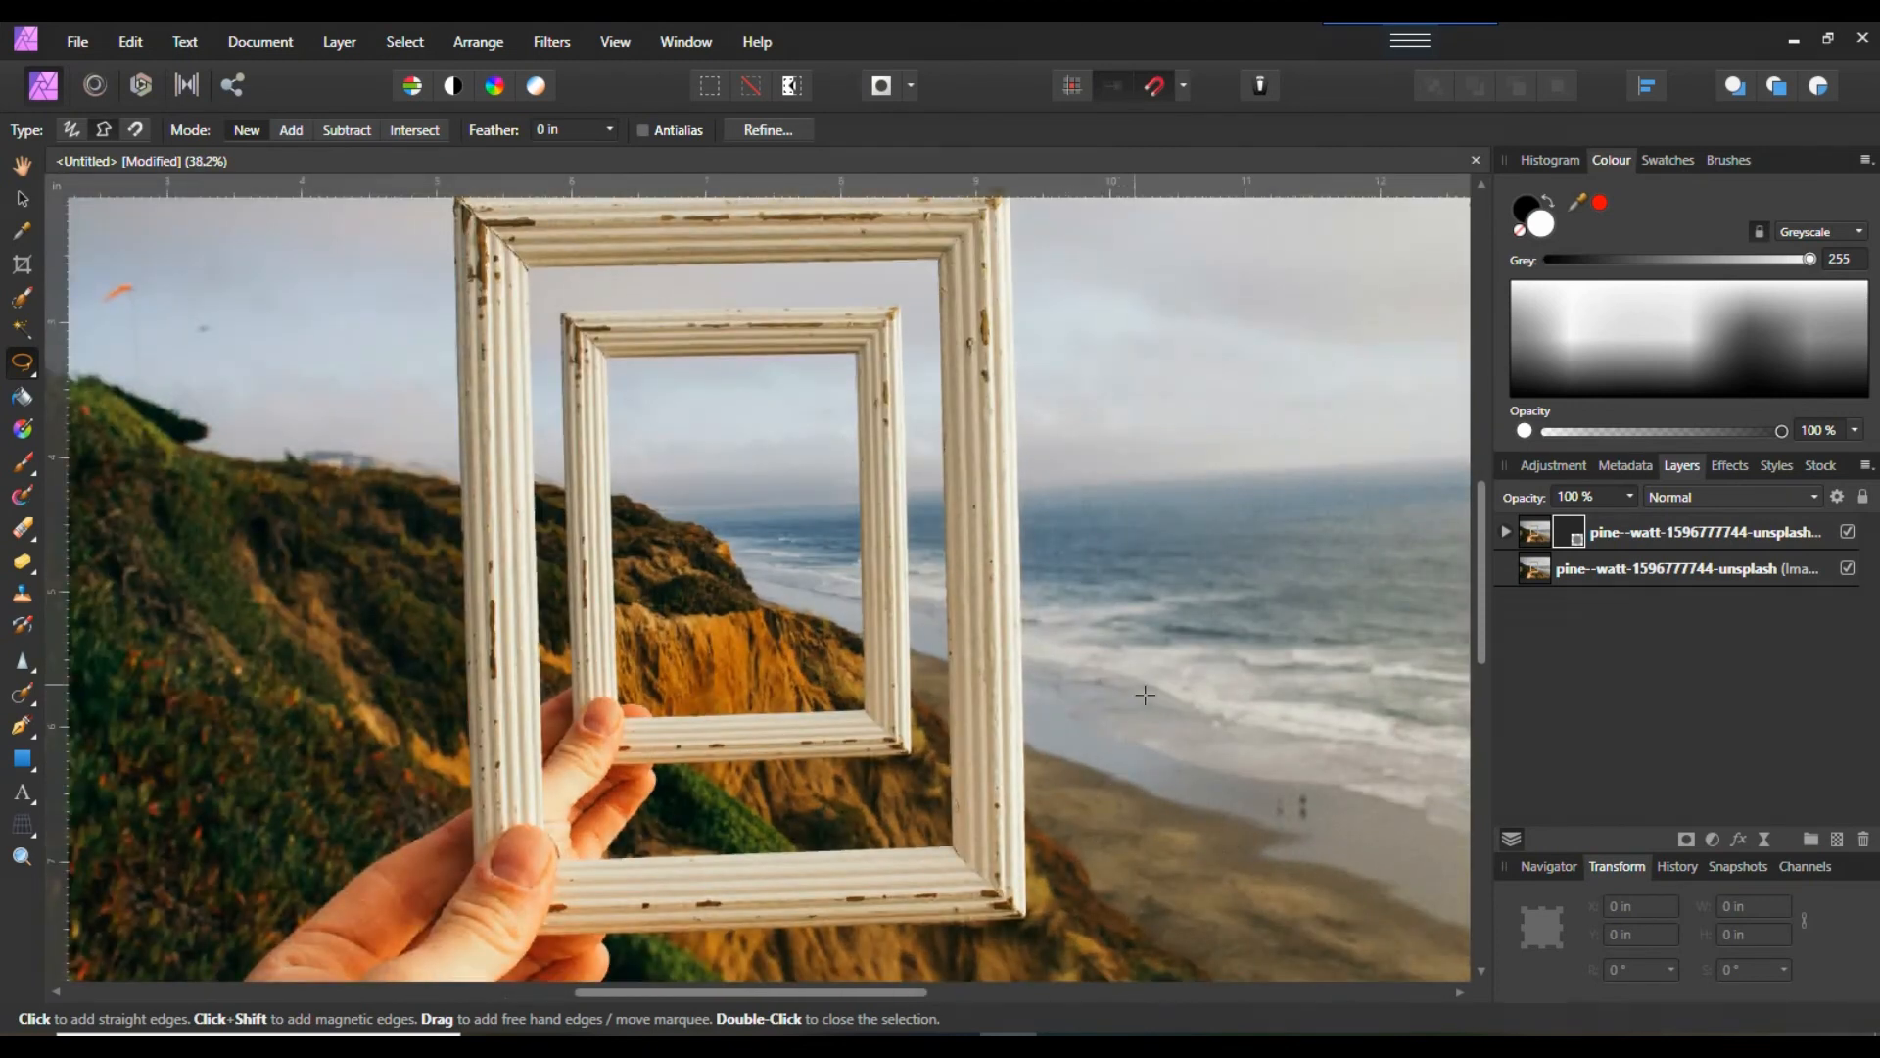
pyautogui.click(1589, 536)
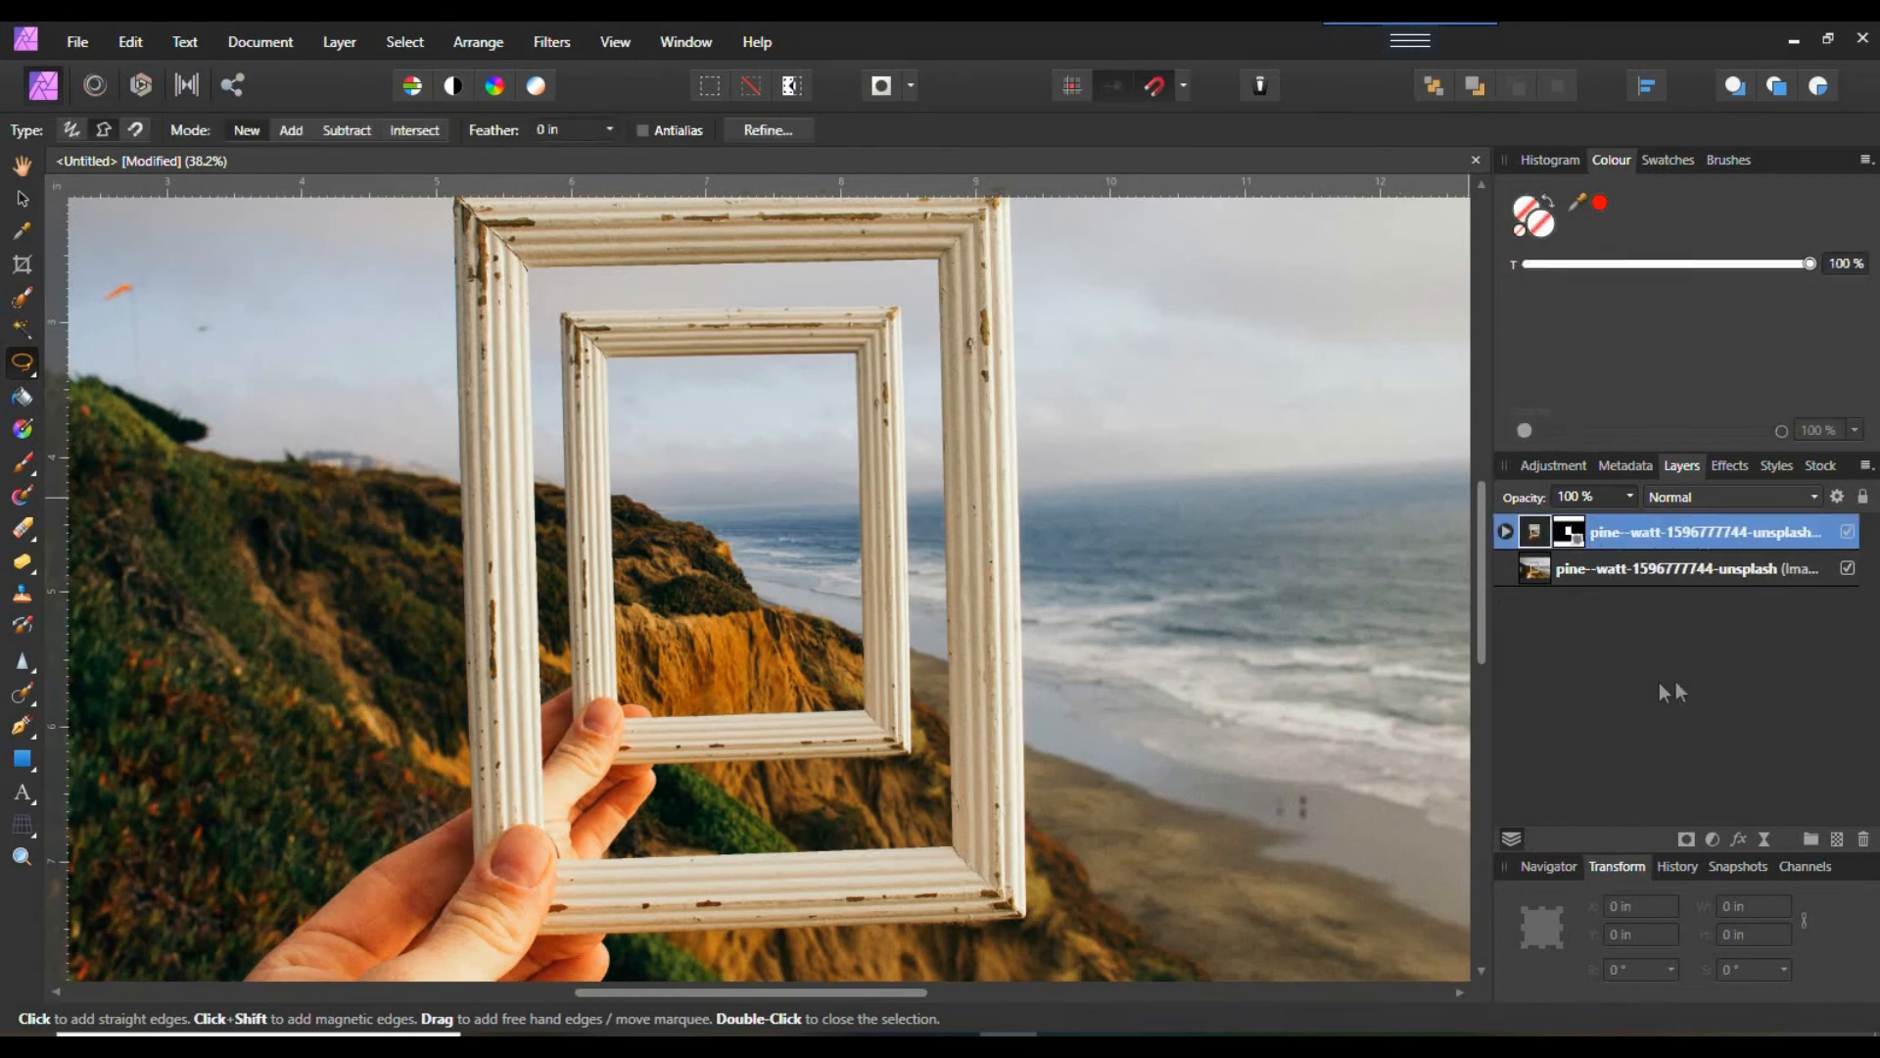
pyautogui.click(23, 201)
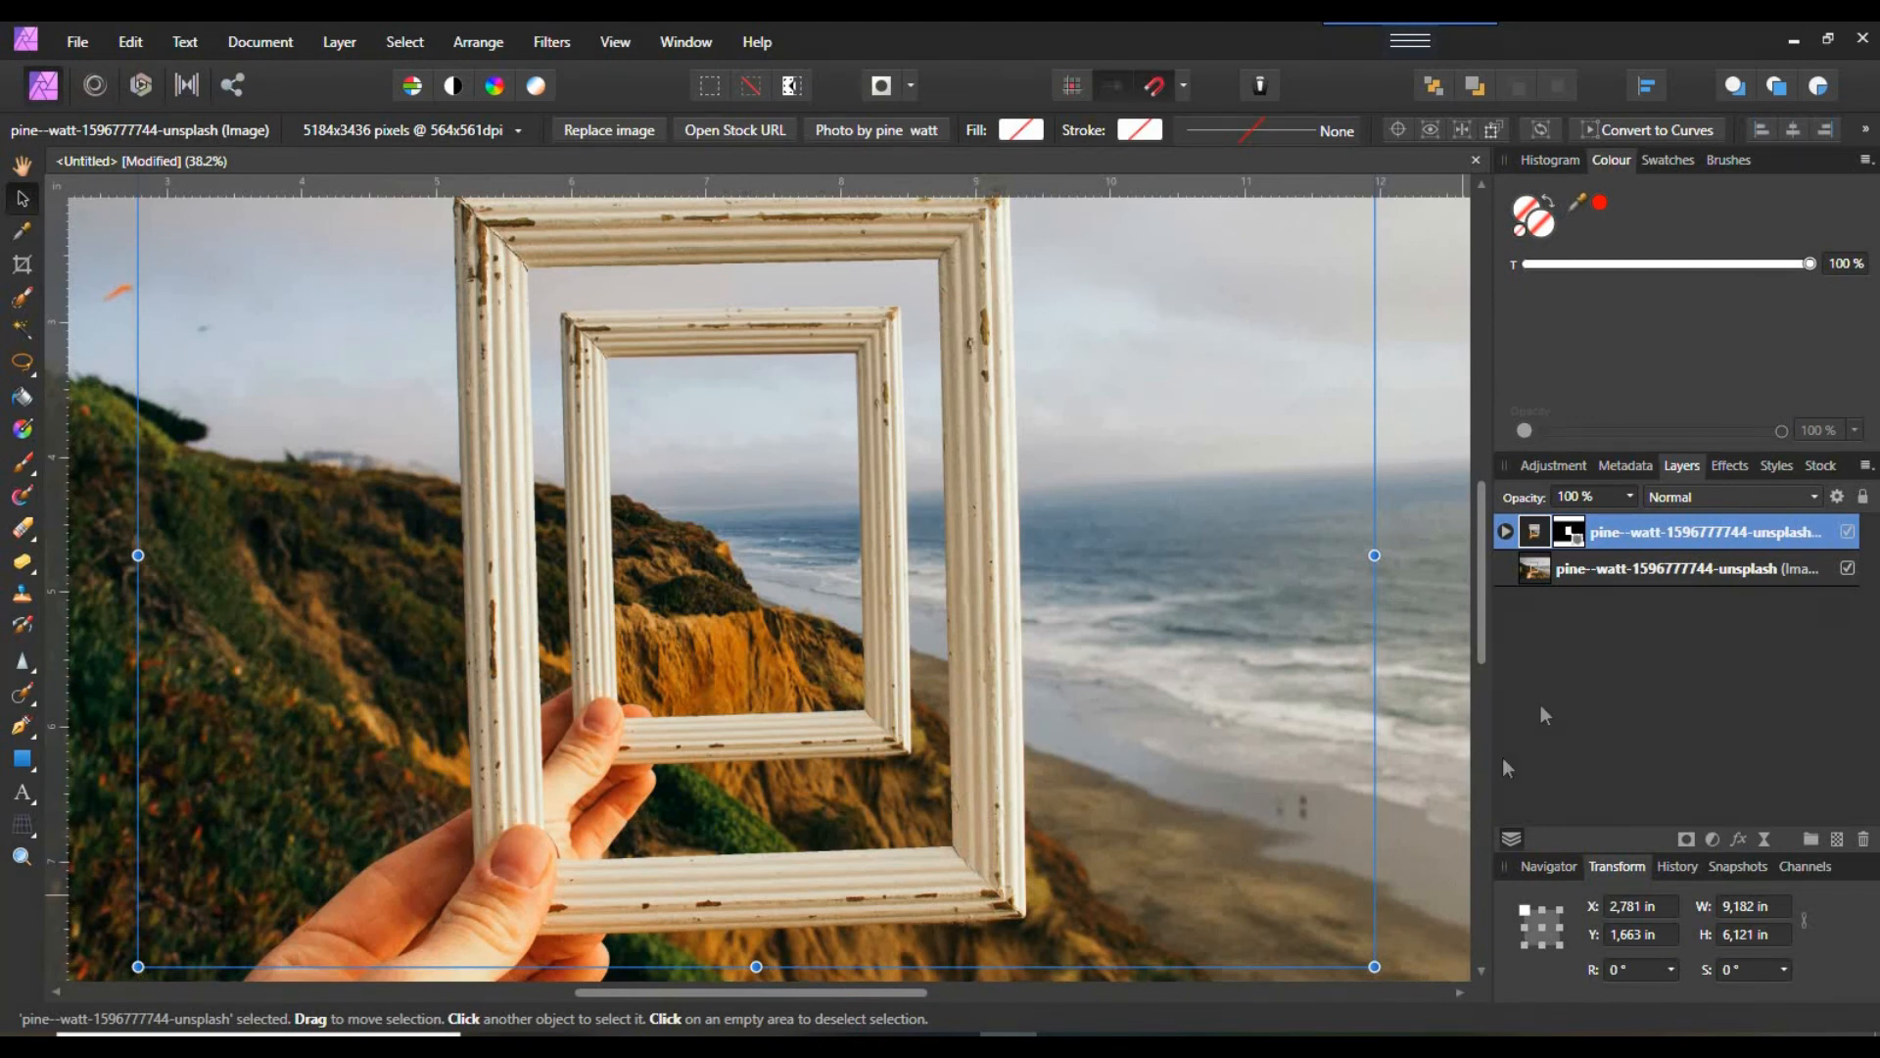
pyautogui.click(1540, 930)
pyautogui.hotkey('ctrl', 'j')
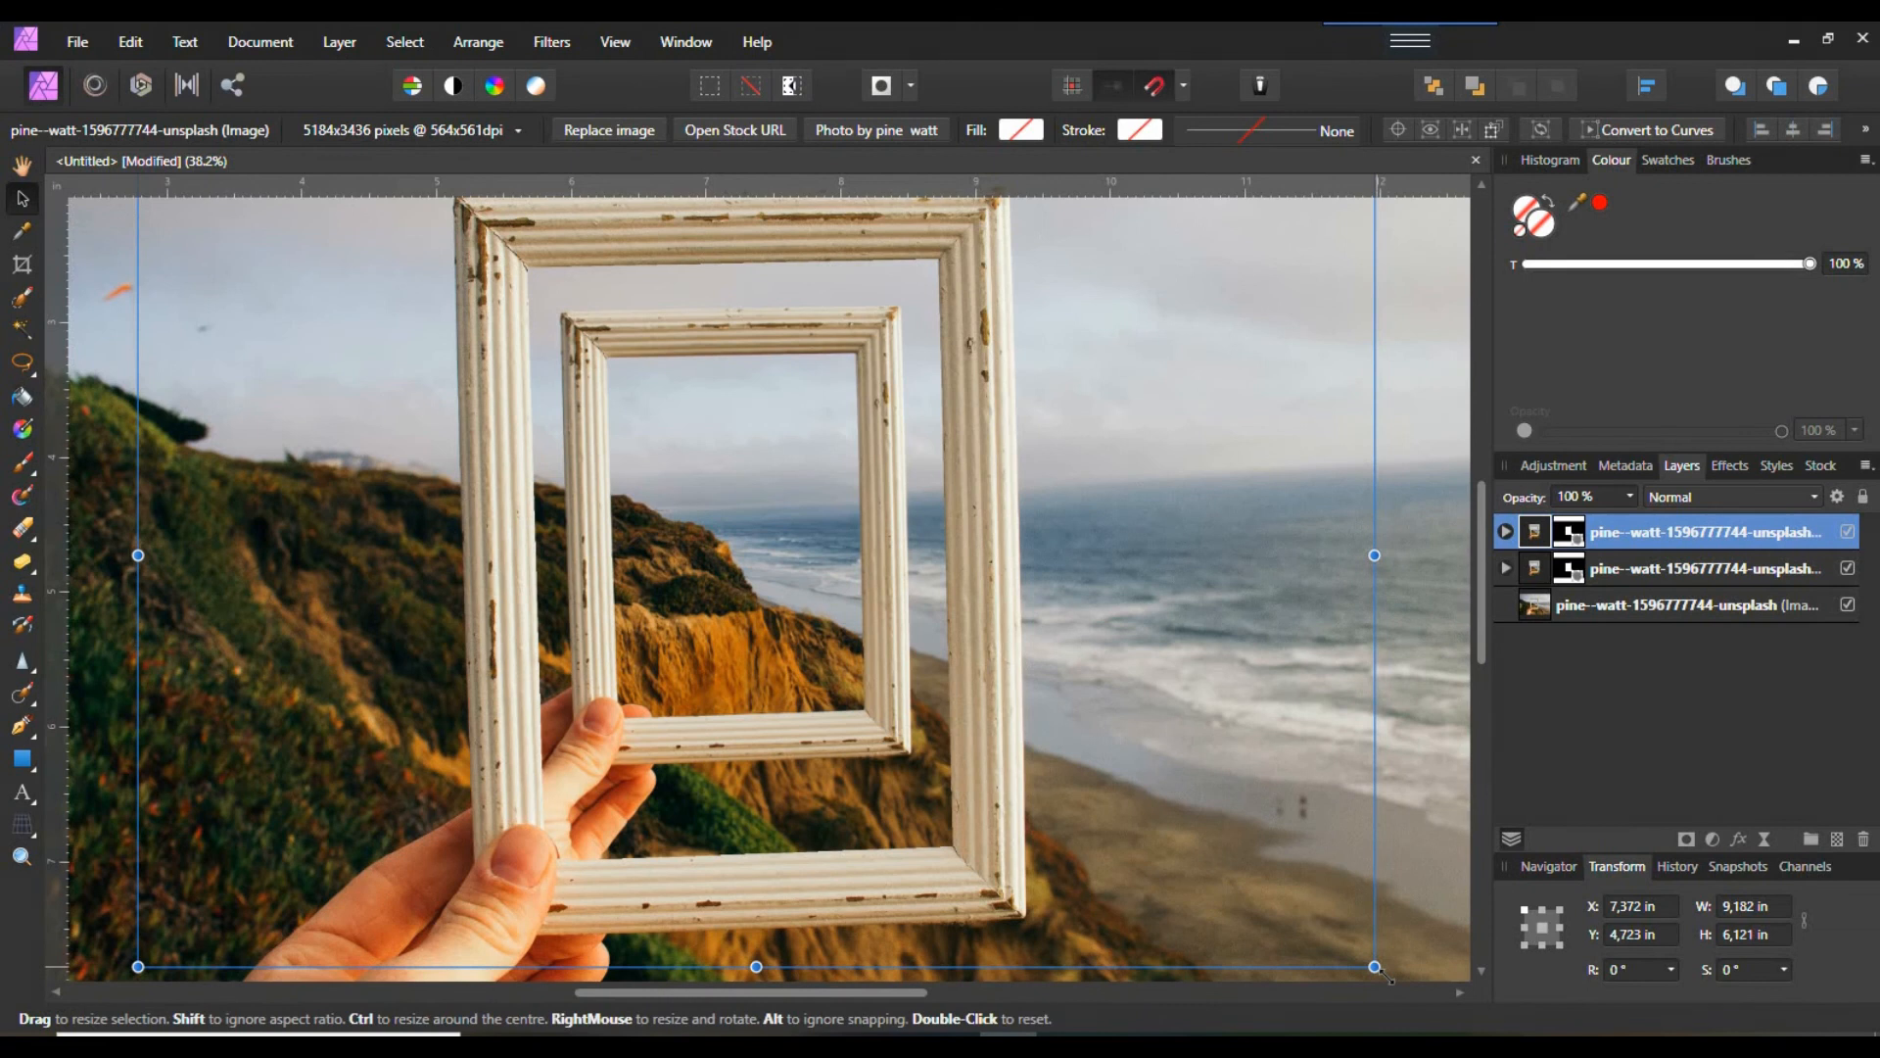
# - Scale the masked duplicate to about 7.74 x 5.16 in and move it inside the second frame's opening
pyautogui.moveTo(1375, 967); pyautogui.dragTo(1179, 866)
pyautogui.moveTo(629, 541); pyautogui.dragTo(775, 656)
pyautogui.scroll(4, 737, 613)
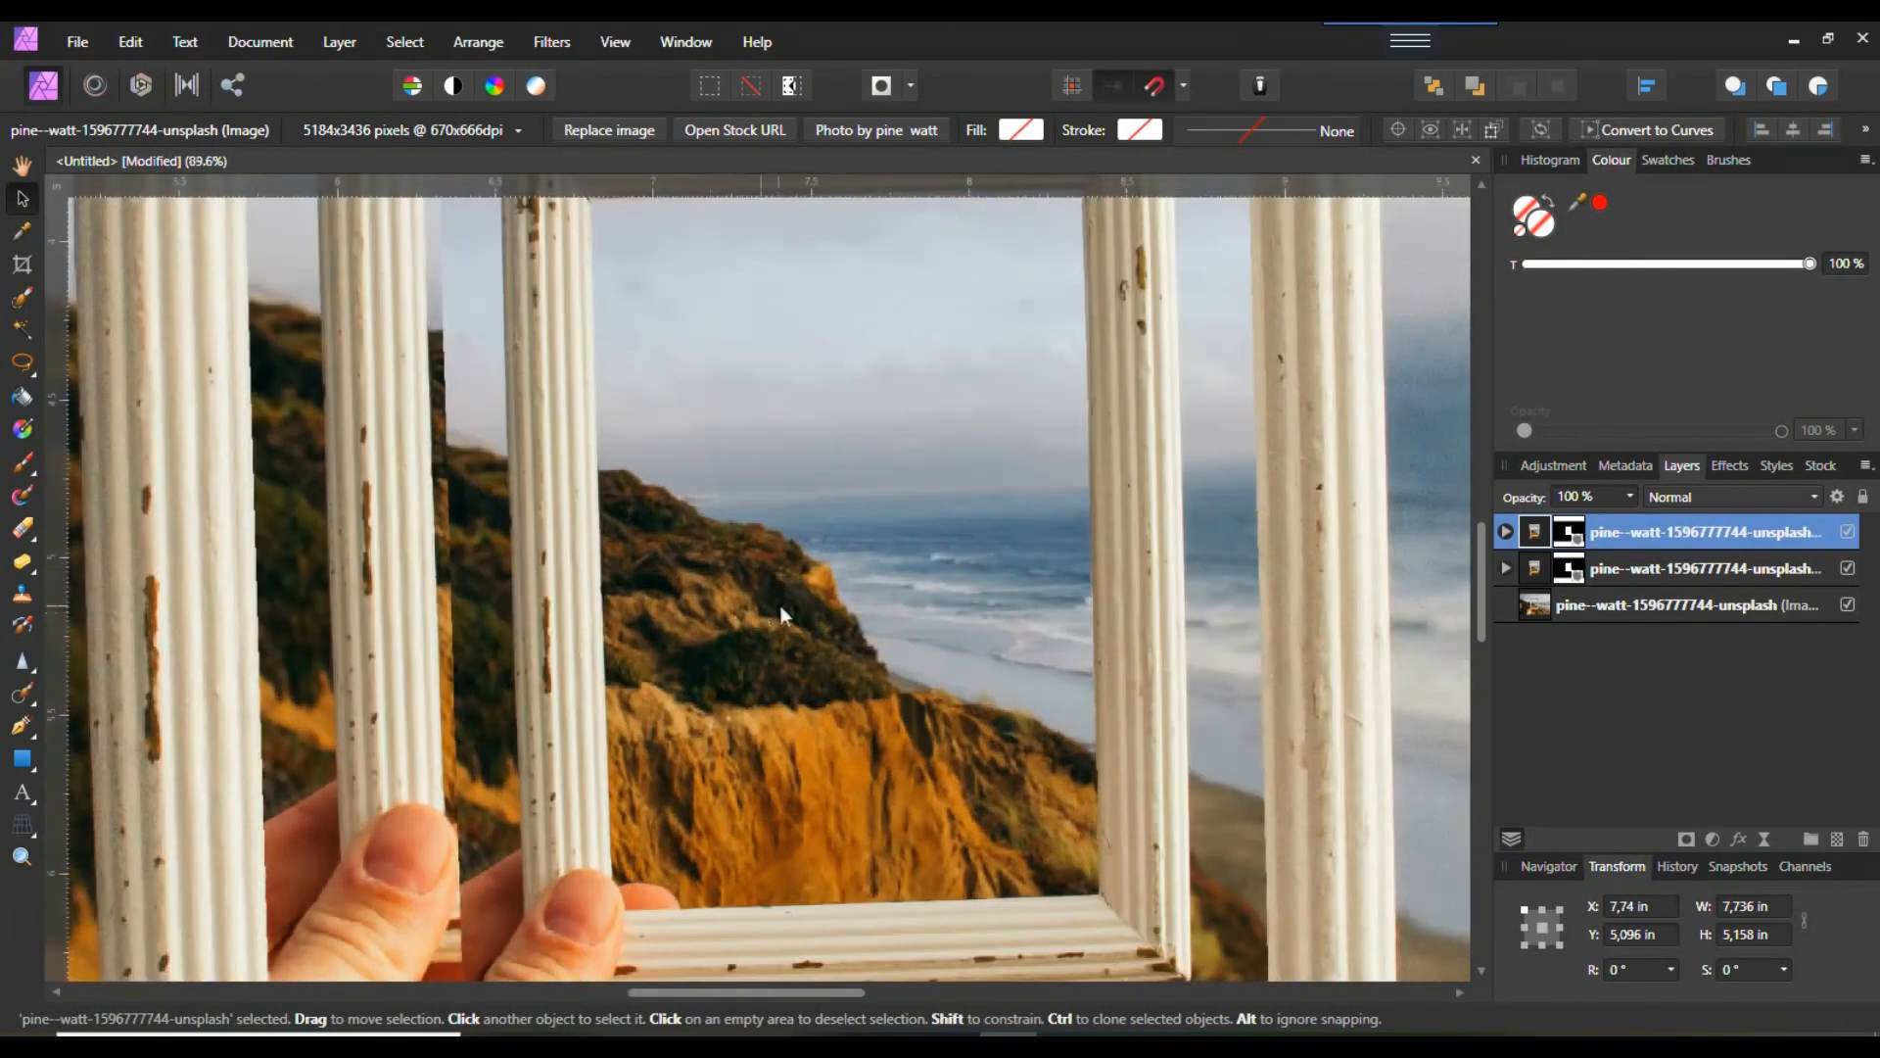
pyautogui.scroll(2, 779, 605)
pyautogui.scroll(5, 722, 644)
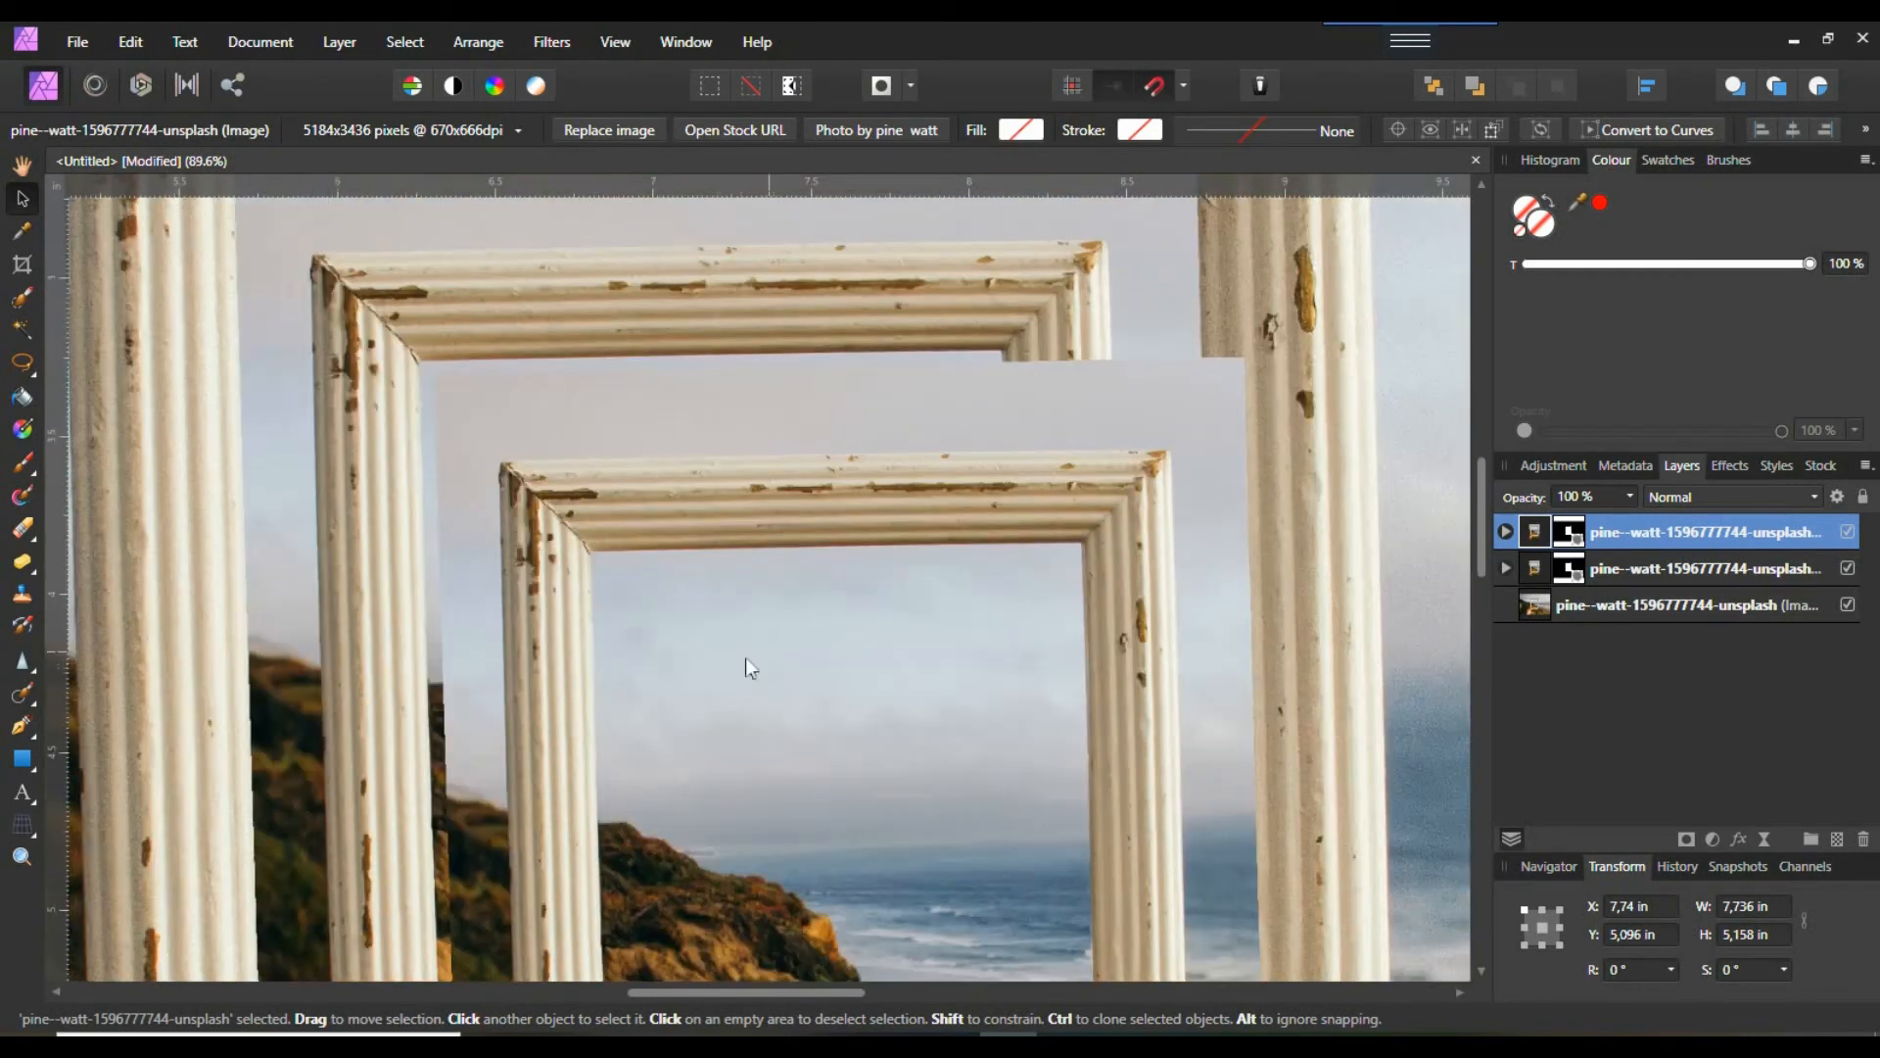
pyautogui.moveTo(601, 592); pyautogui.dragTo(592, 582)
# - Narrow the masked duplicate from both sides to about 5.69 in wide so it fits between the second frame's uprights
pyautogui.scroll(-2, 902, 754)
pyautogui.scroll(-2, 942, 874)
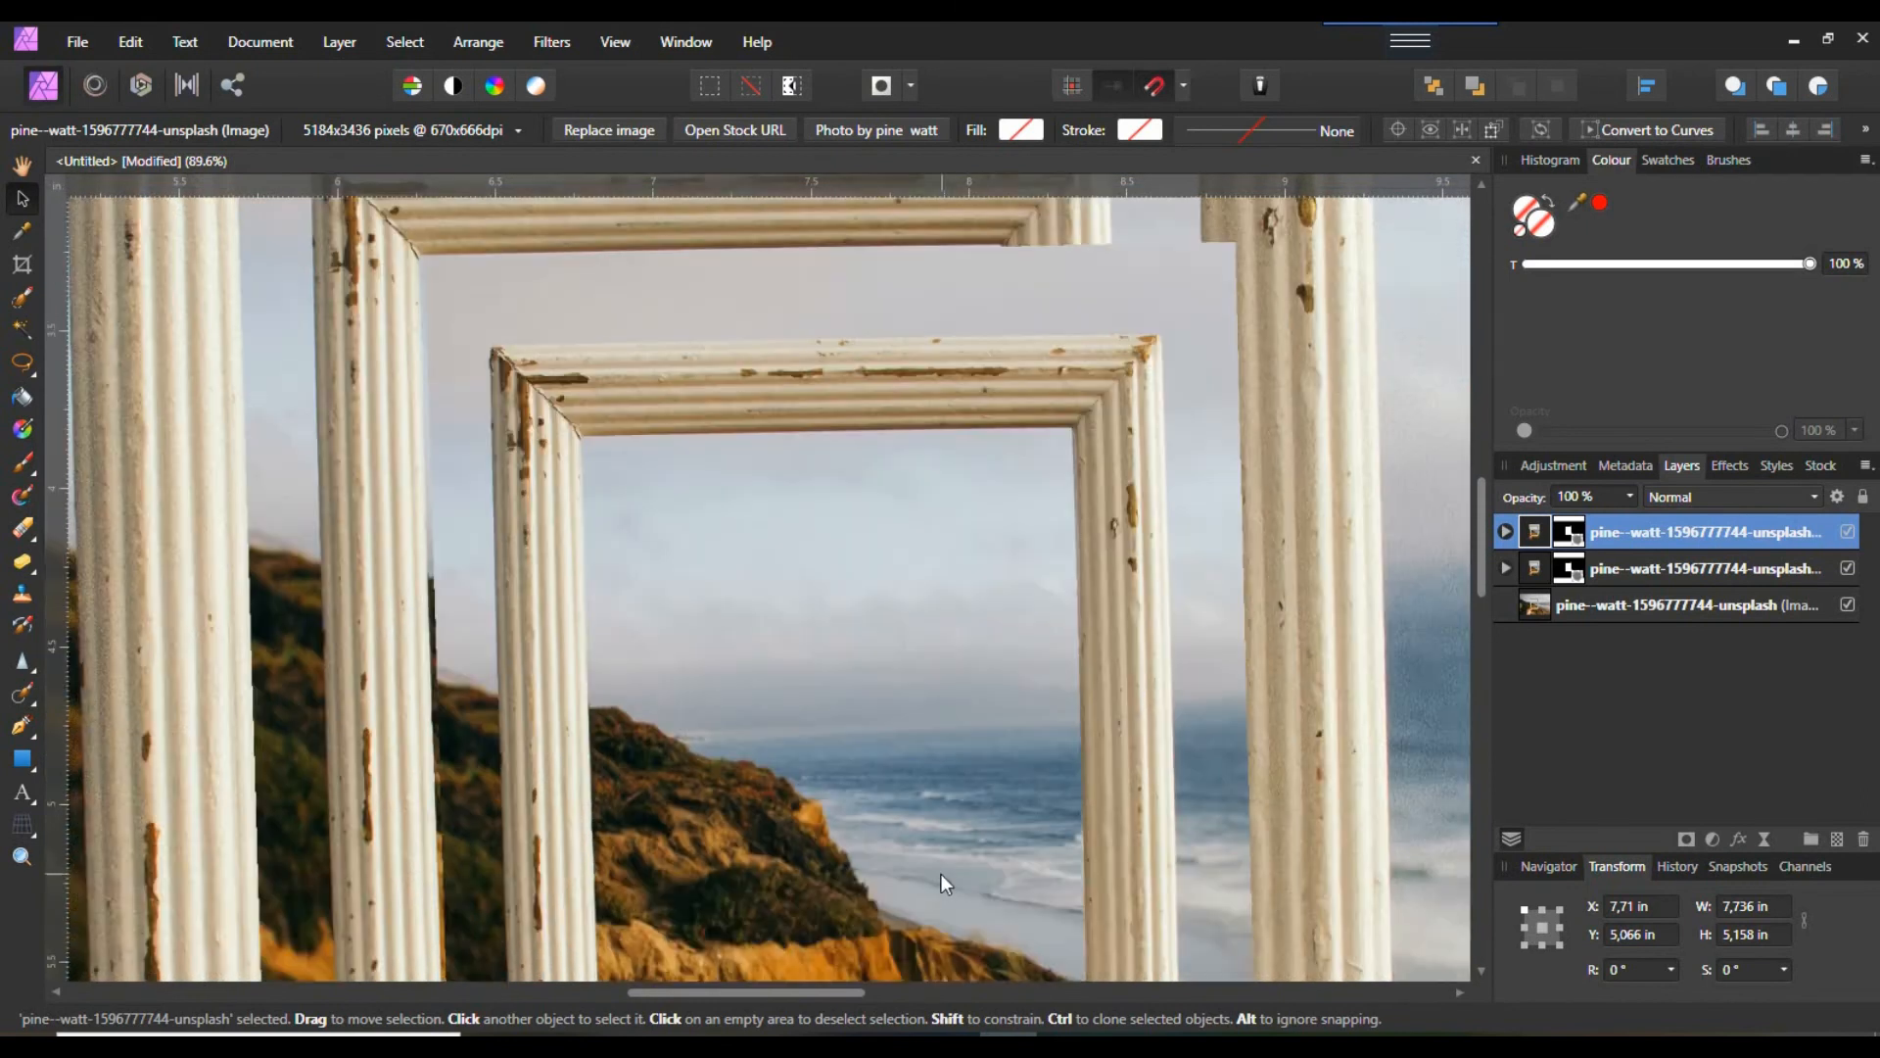
pyautogui.scroll(4, 938, 874)
pyautogui.scroll(-6, 921, 868)
pyautogui.scroll(-2, 914, 867)
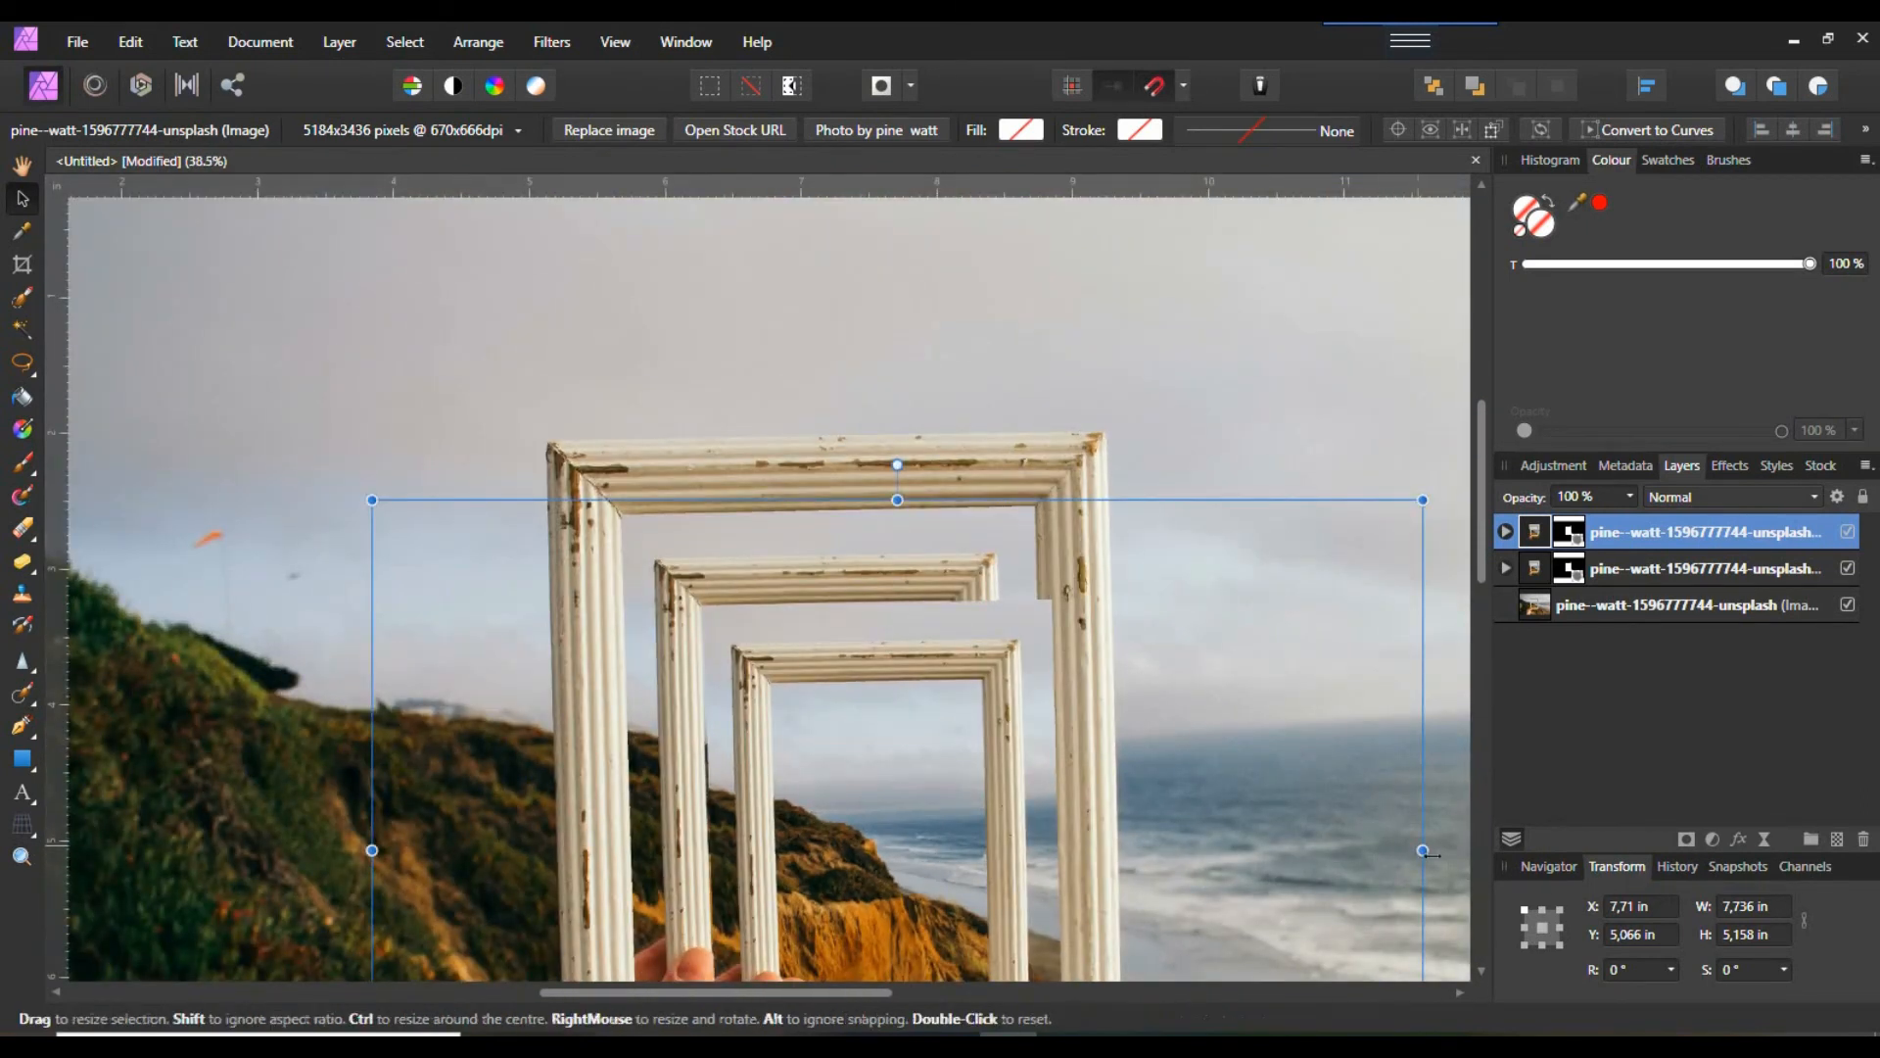
pyautogui.moveTo(1407, 870); pyautogui.dragTo(1275, 880)
pyautogui.moveTo(374, 851); pyautogui.dragTo(448, 865)
pyautogui.moveTo(1265, 850); pyautogui.dragTo(1245, 868)
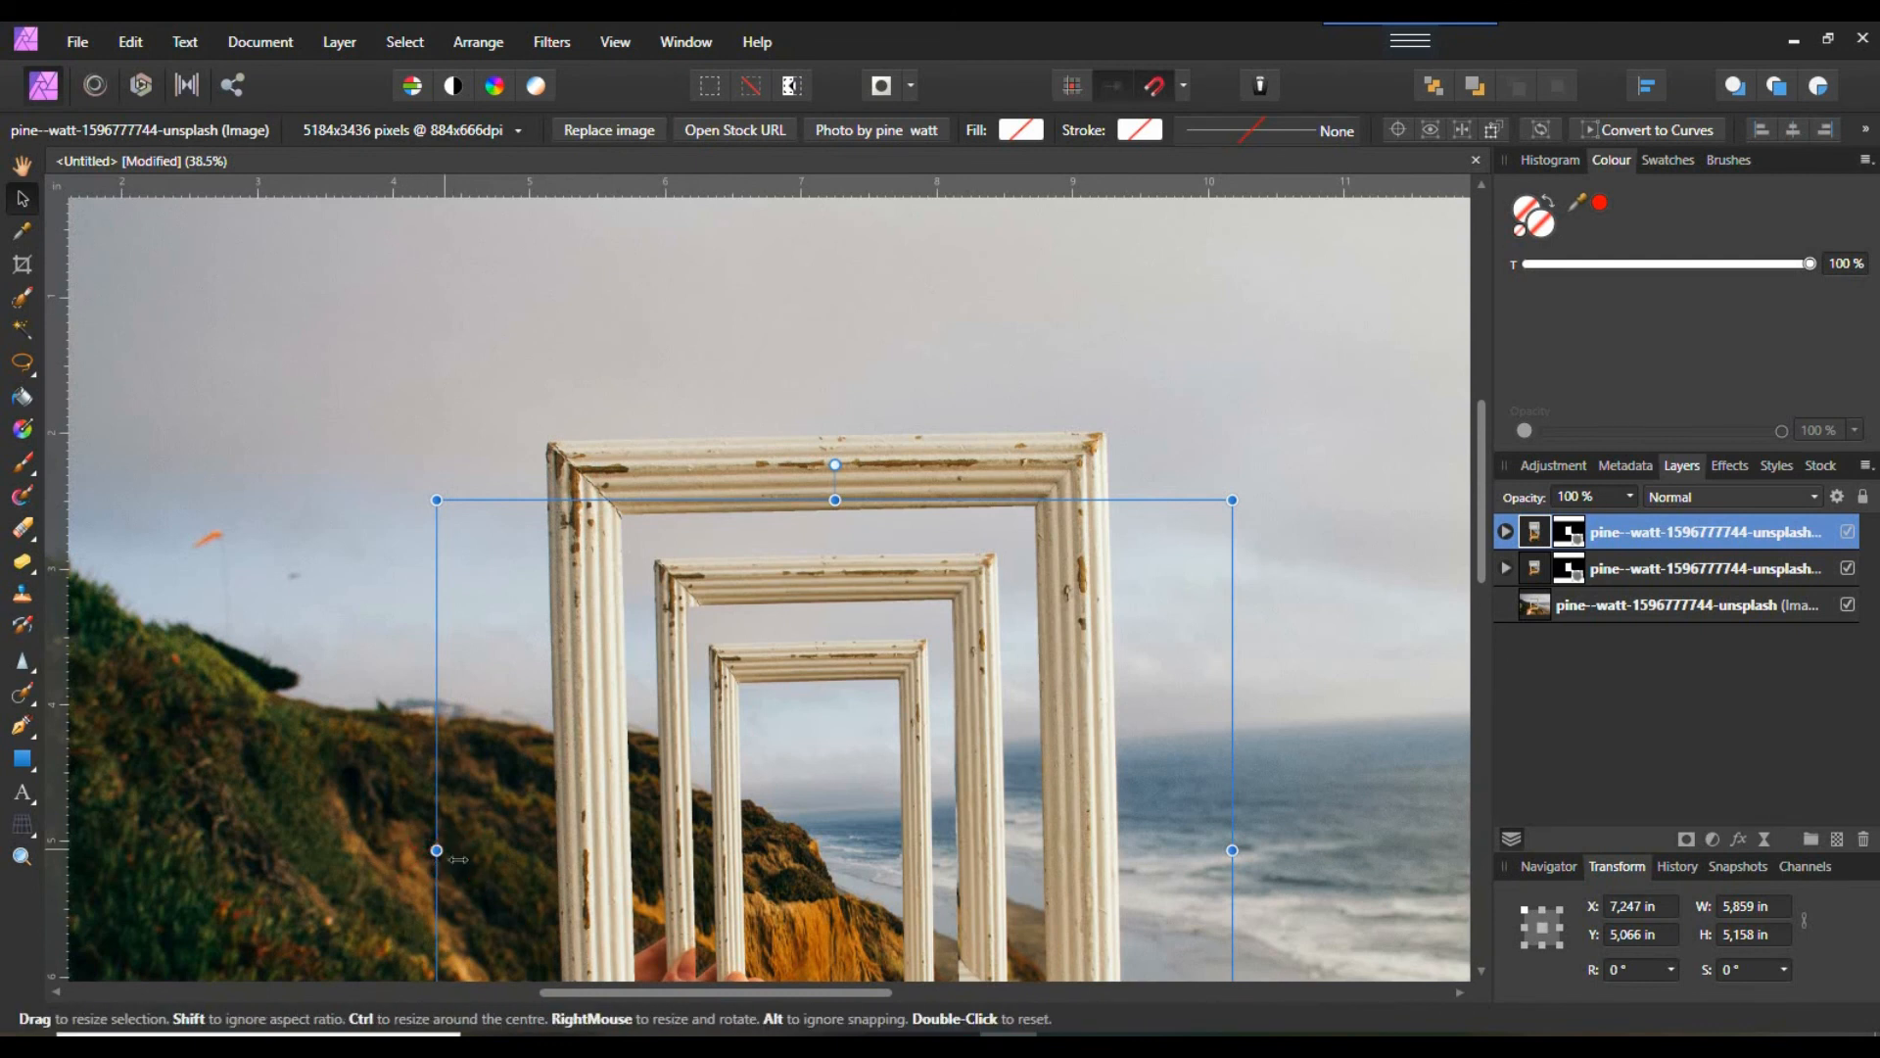
pyautogui.moveTo(464, 857); pyautogui.dragTo(473, 858)
pyautogui.moveTo(1244, 871); pyautogui.dragTo(1236, 872)
# - Reduce the masked duplicate's height to about 3.72 in and its width to about 5.67 in to fit the second frame's opening
pyautogui.scroll(-1, 1202, 872)
pyautogui.scroll(-3, 1202, 872)
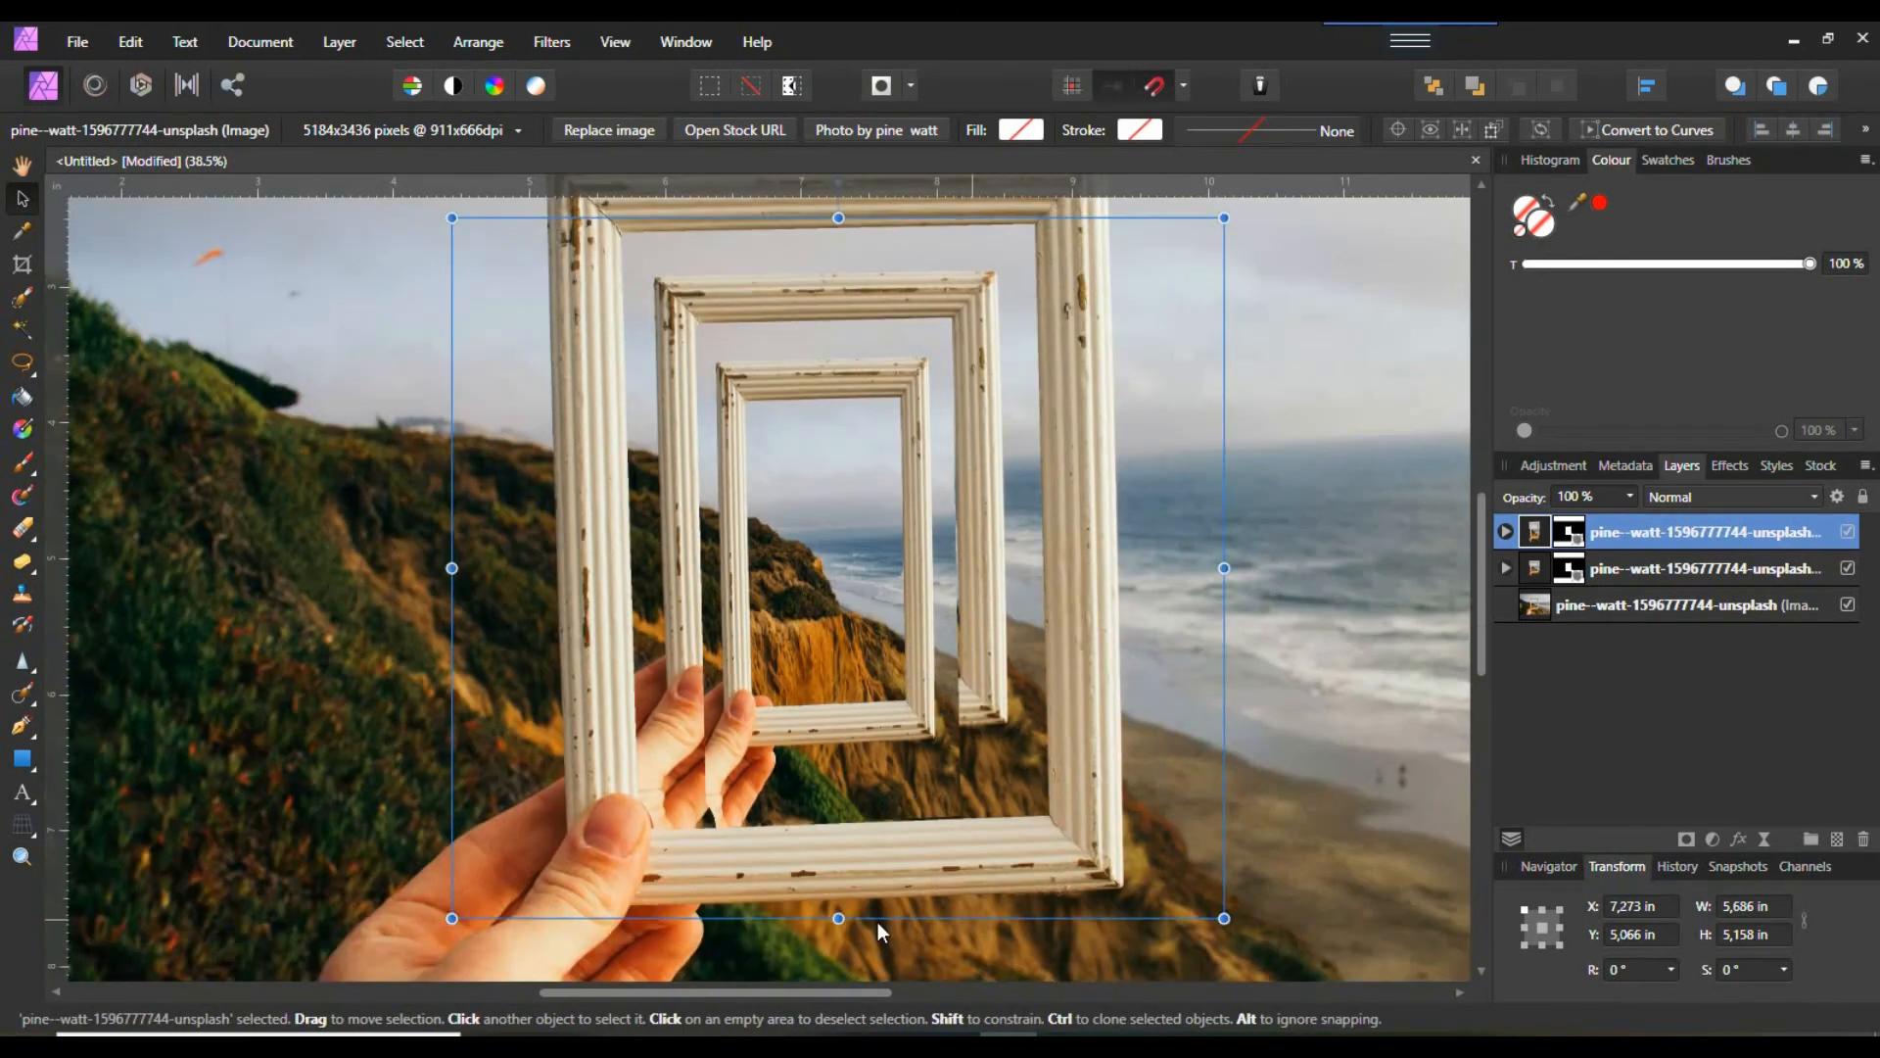
pyautogui.moveTo(844, 938); pyautogui.dragTo(844, 776)
pyautogui.scroll(1, 844, 777)
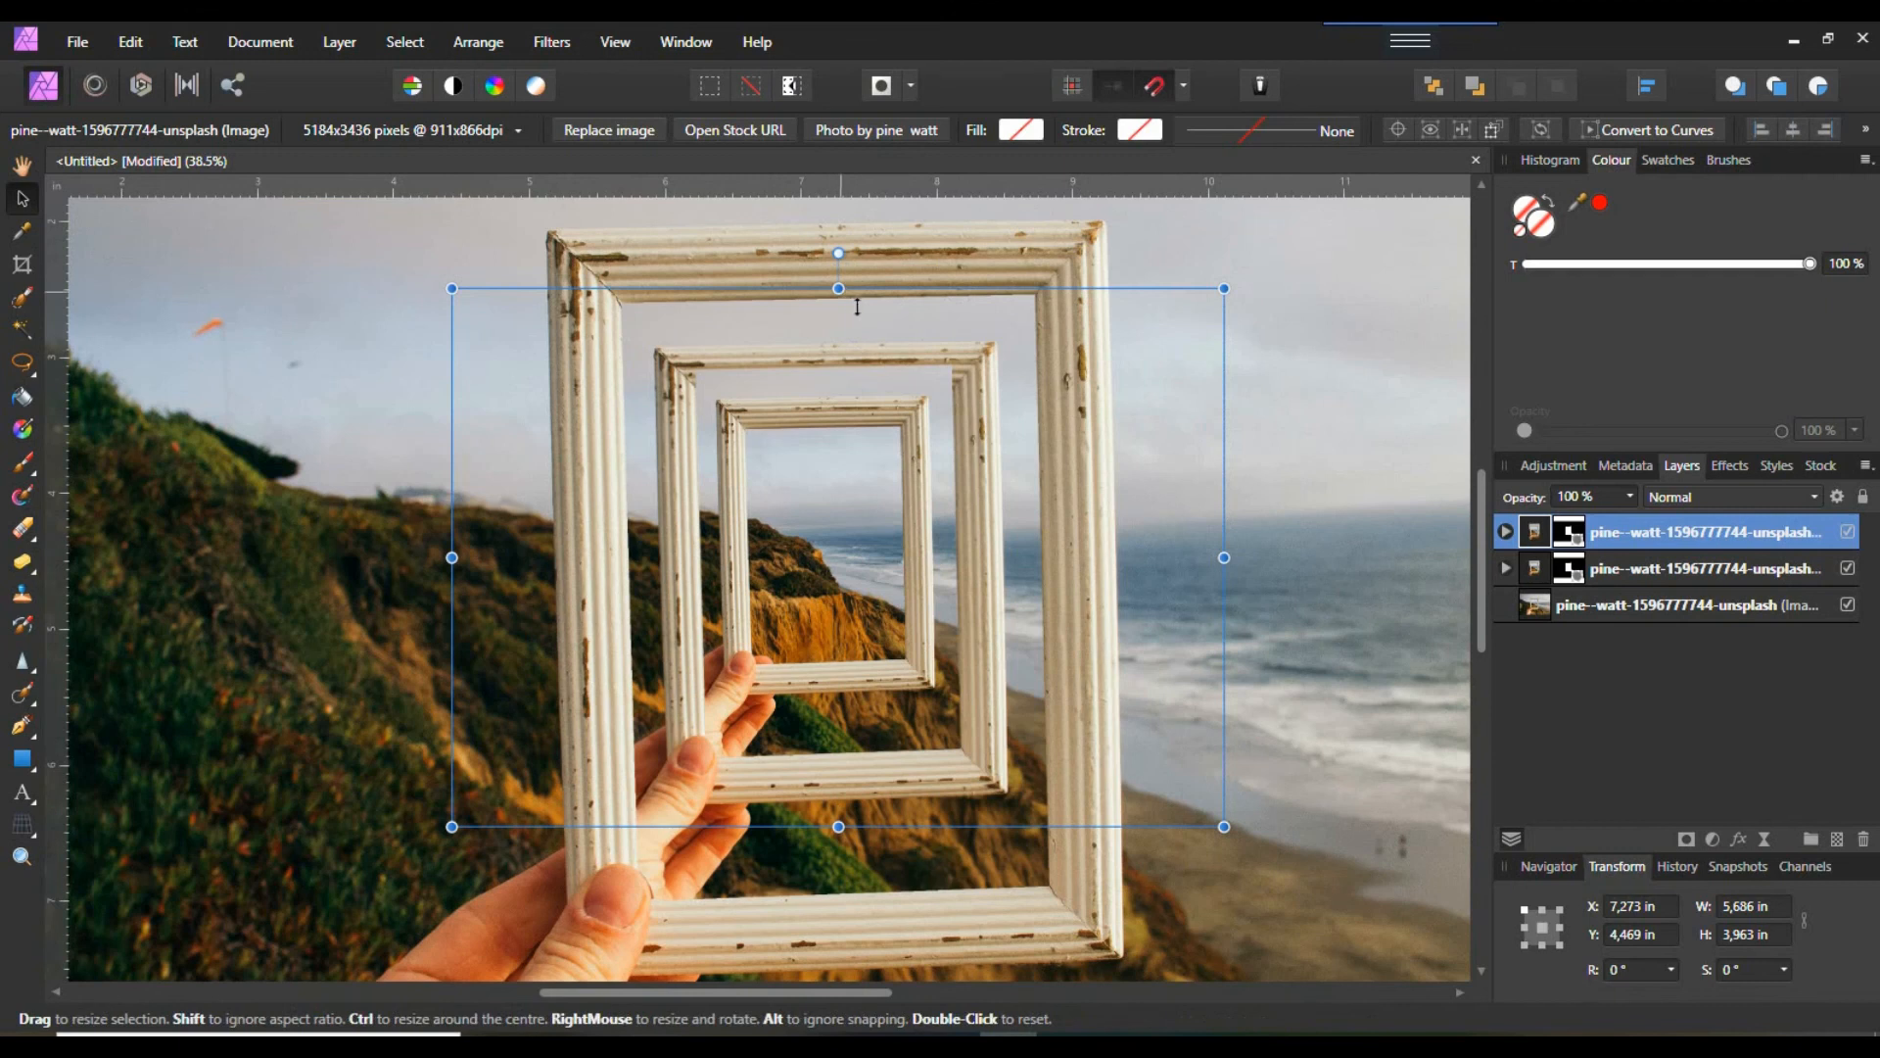
pyautogui.moveTo(844, 306); pyautogui.dragTo(838, 333)
pyautogui.moveTo(848, 838); pyautogui.dragTo(848, 835)
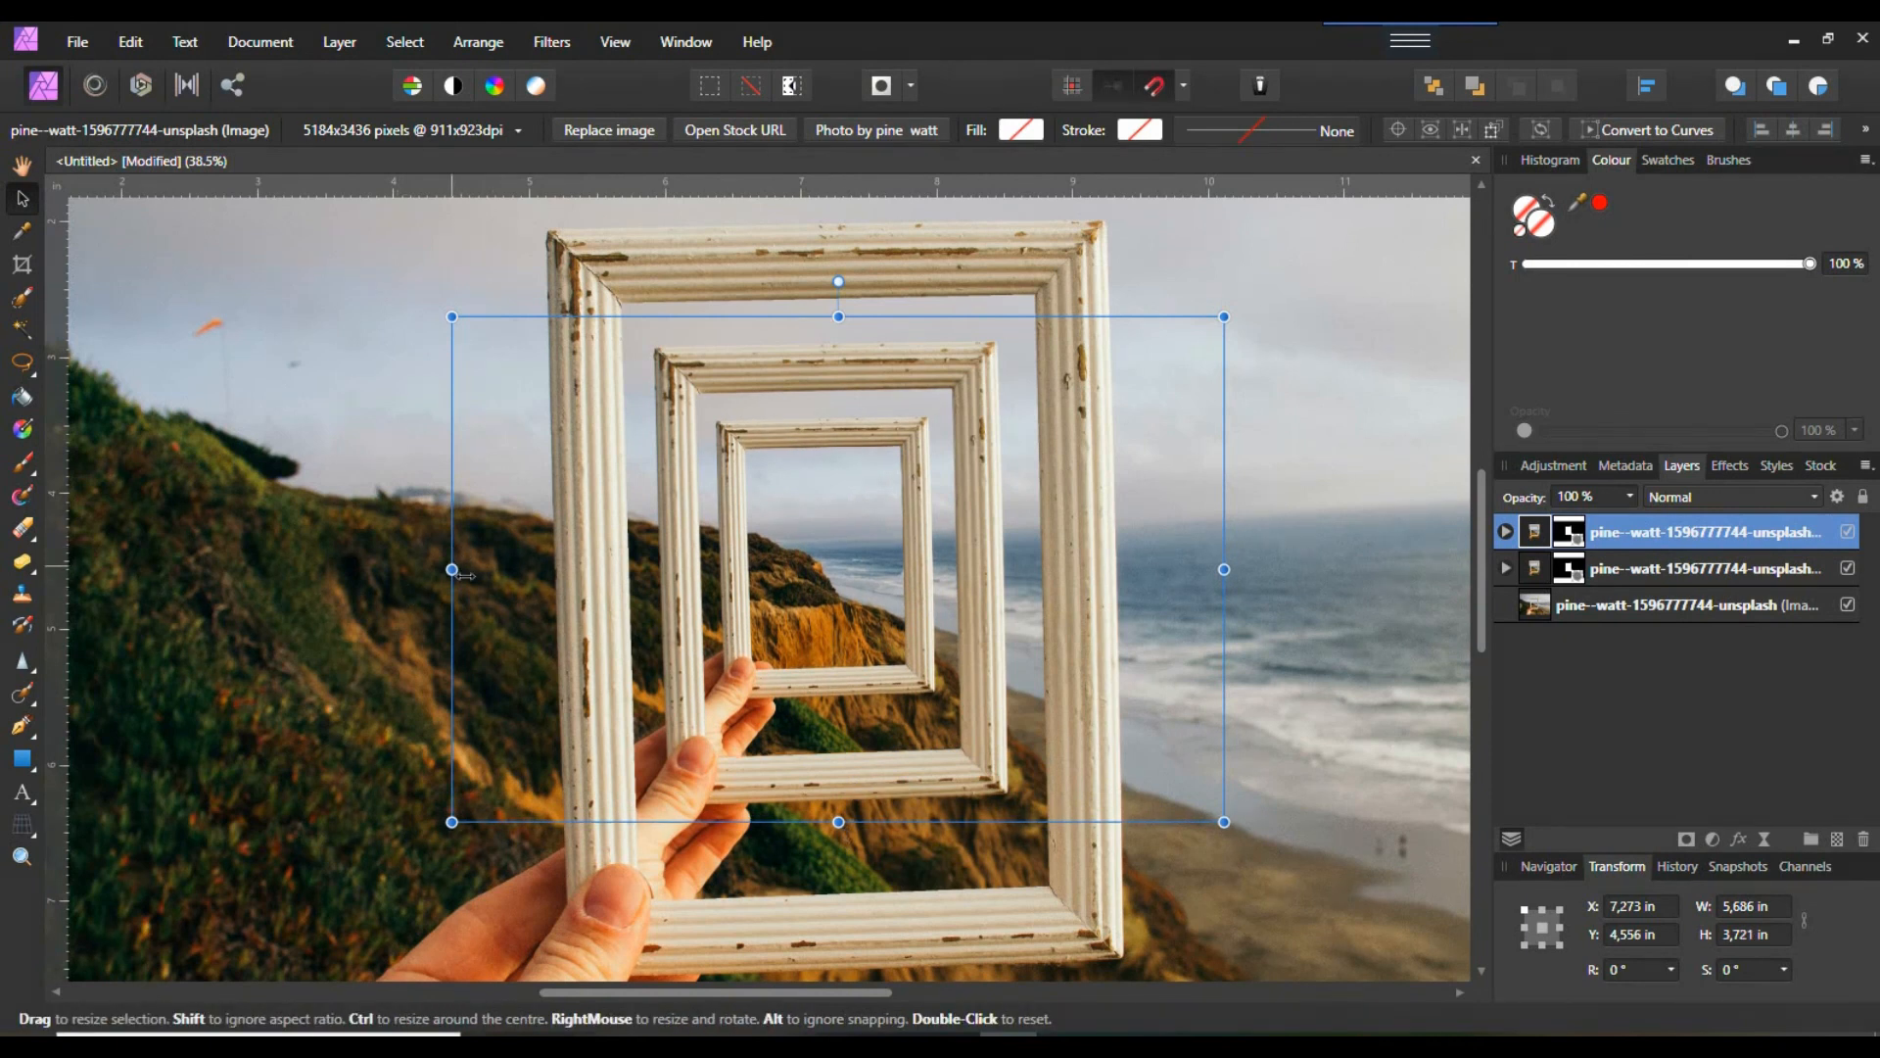
pyautogui.moveTo(465, 575); pyautogui.dragTo(469, 576)
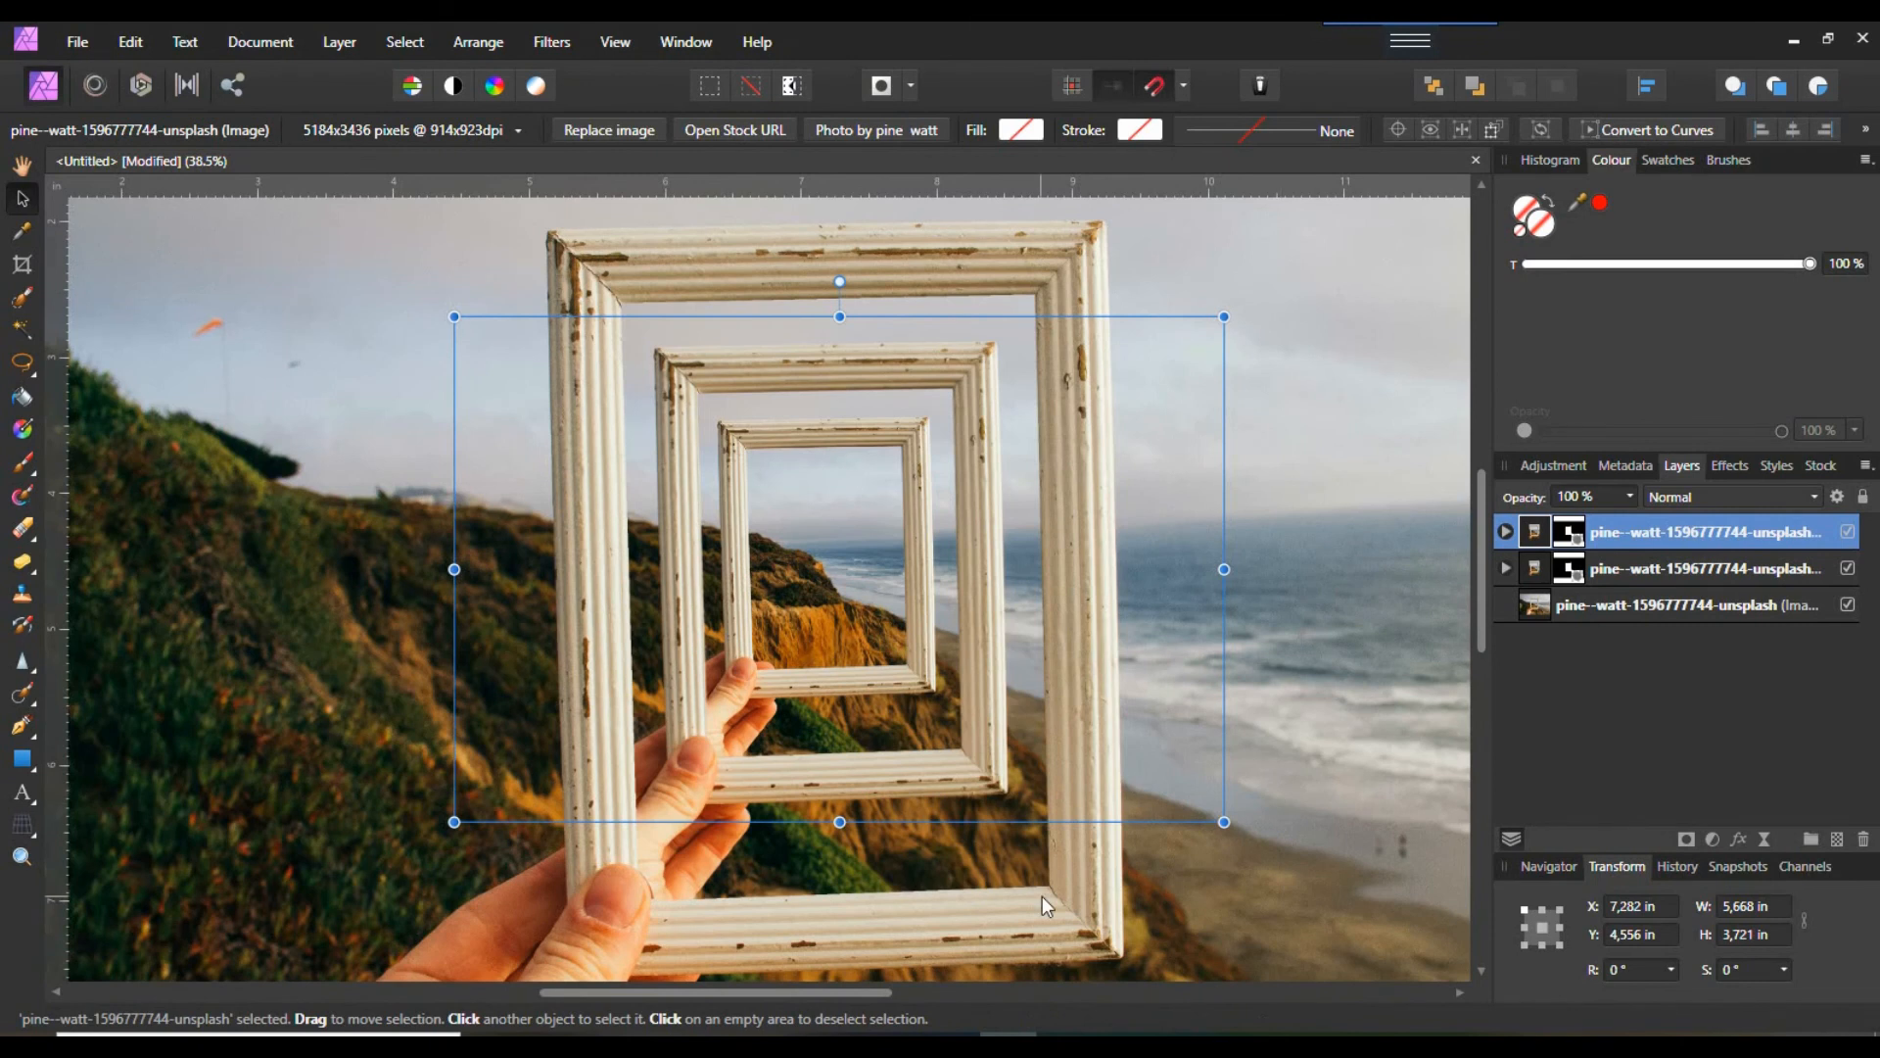
# - Duplicate the fitted frame layer five more times with the repeated transform to nest smaller frames, and deselect
pyautogui.hotkey('ctrl', '0')
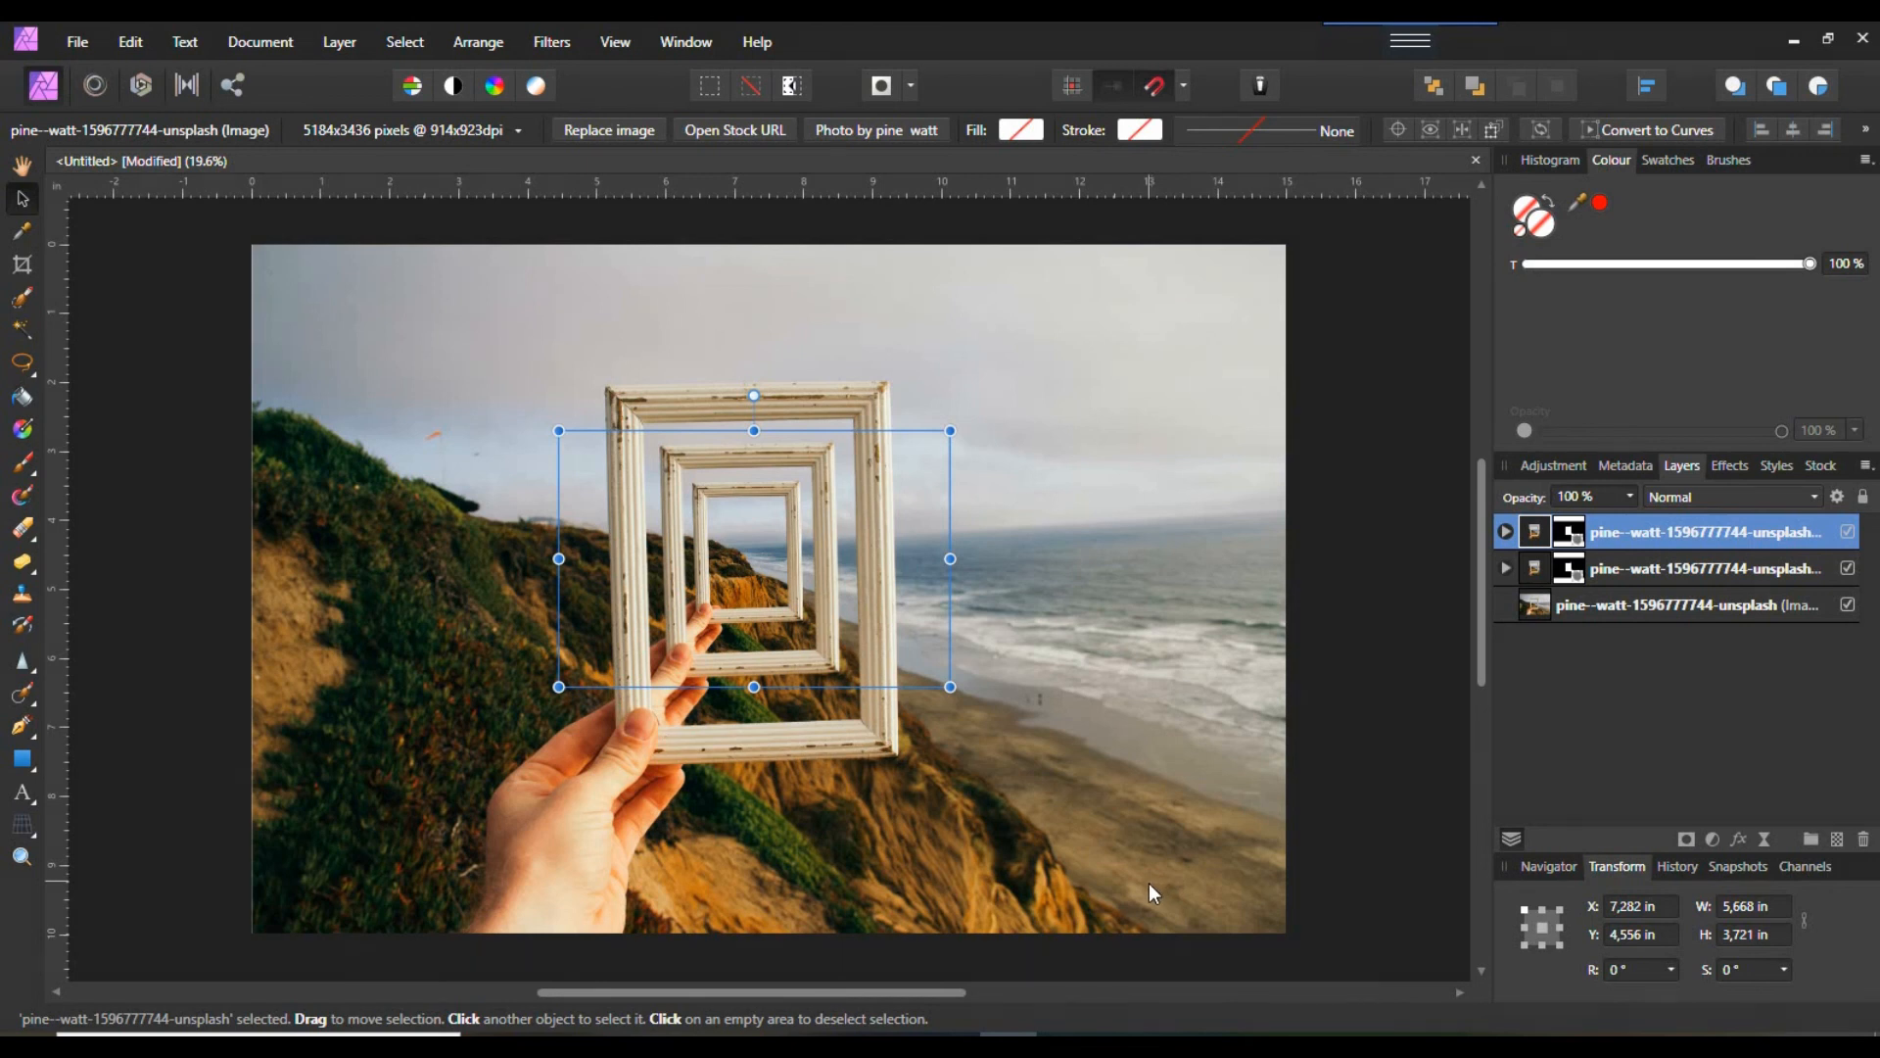
pyautogui.hotkey('ctrl', 'j')
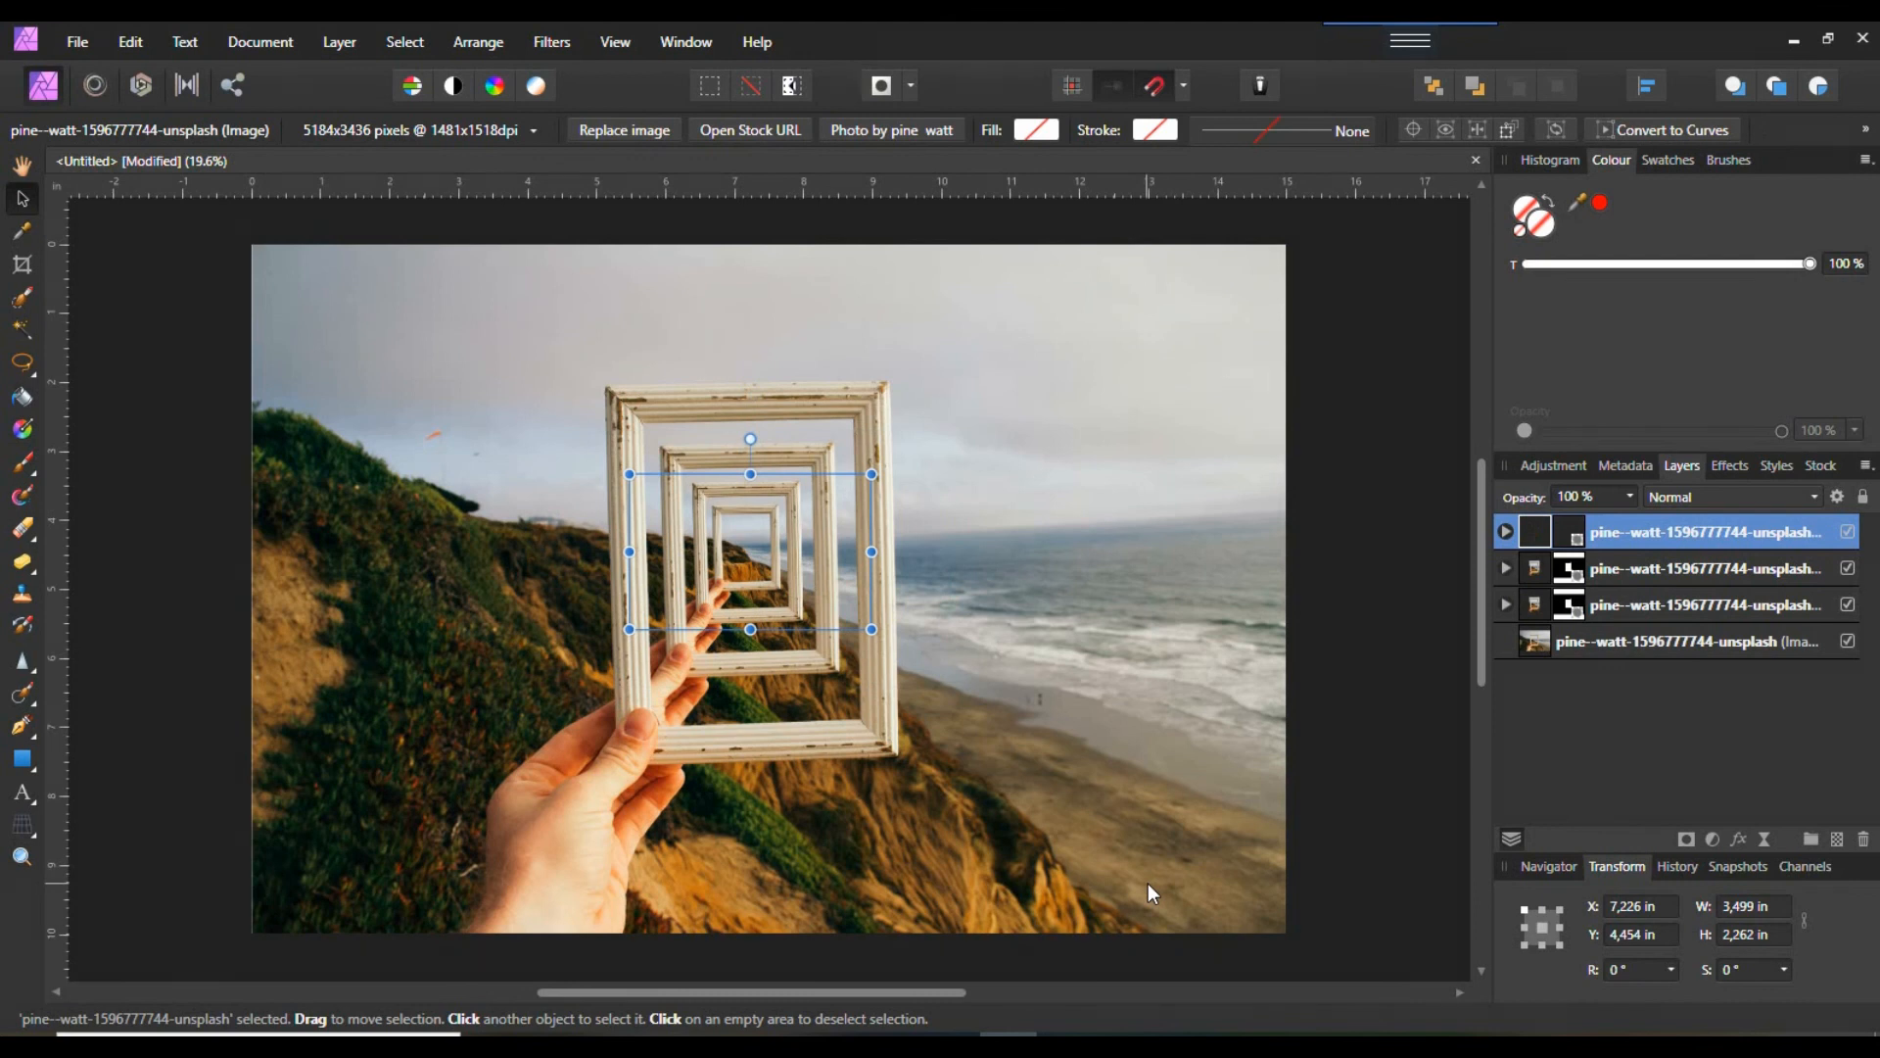
pyautogui.hotkey('ctrl', 'j')
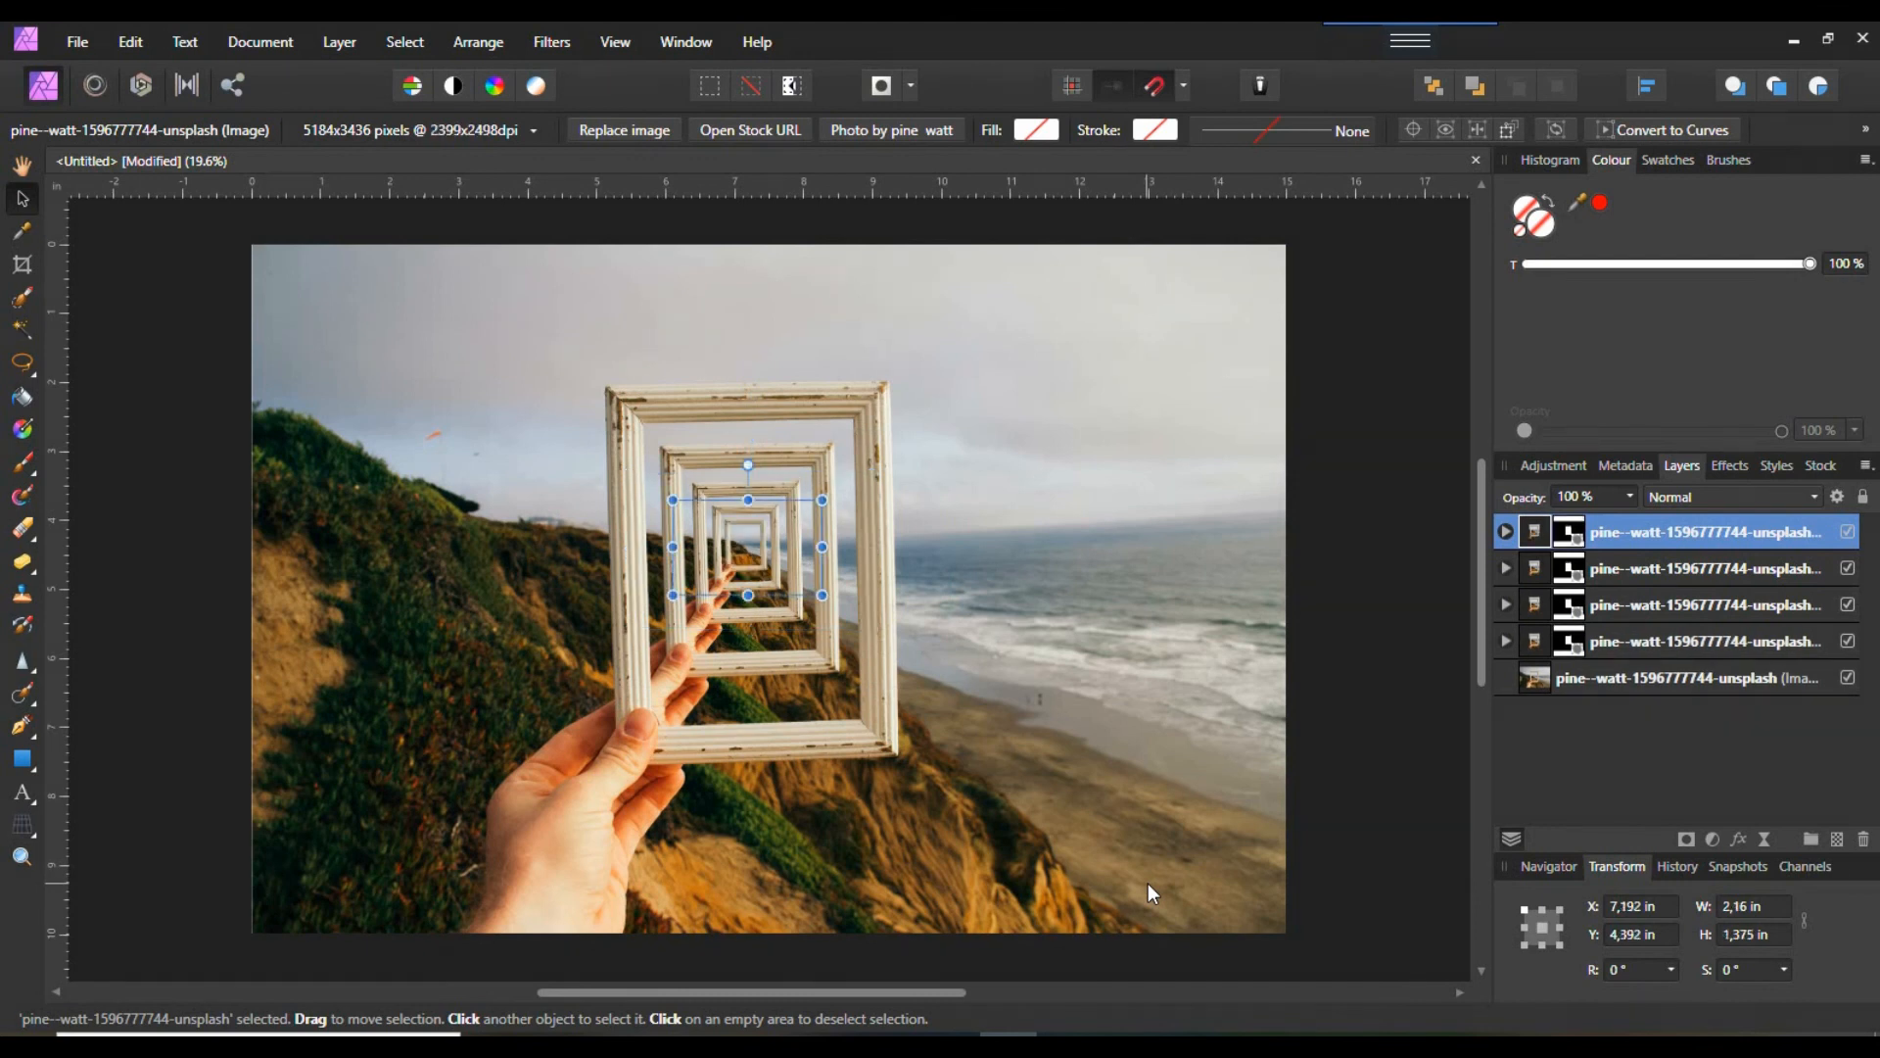
pyautogui.hotkey('ctrl', 'j')
pyautogui.hotkey('ctrl', 'j')
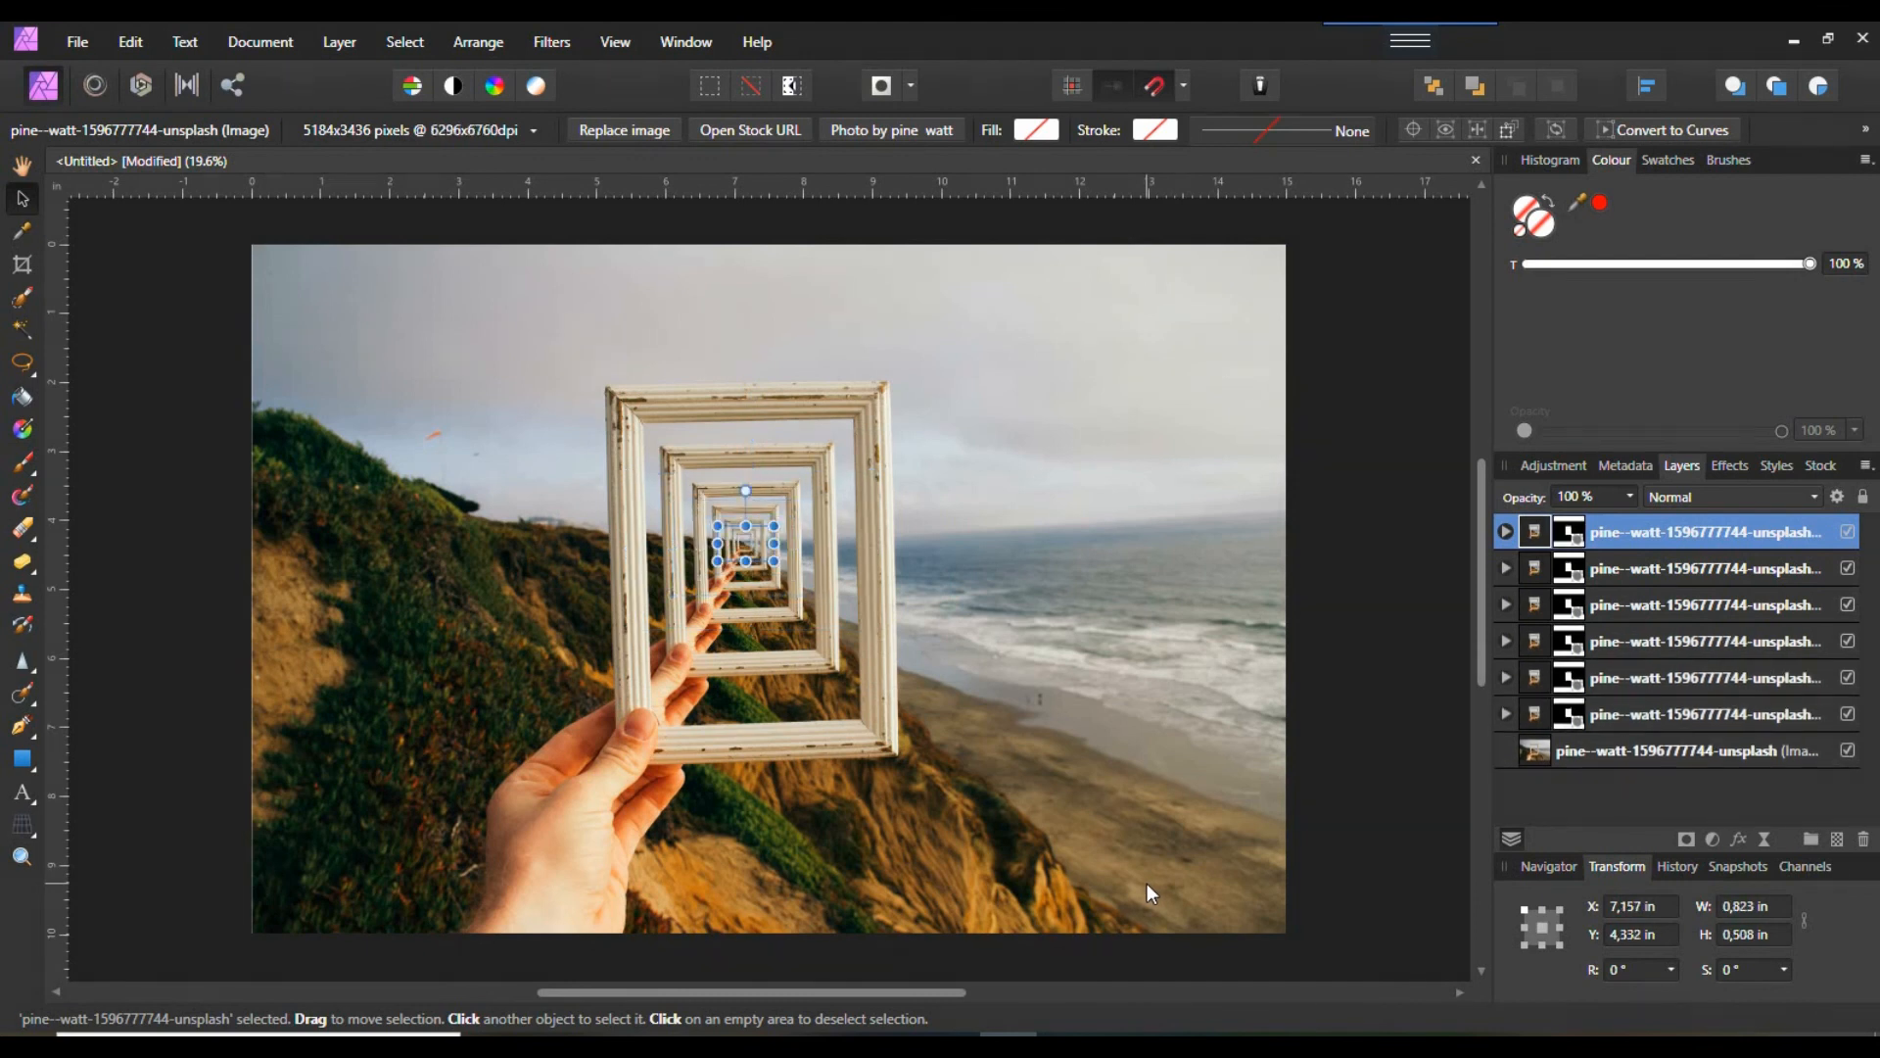
pyautogui.hotkey('ctrl', 'j')
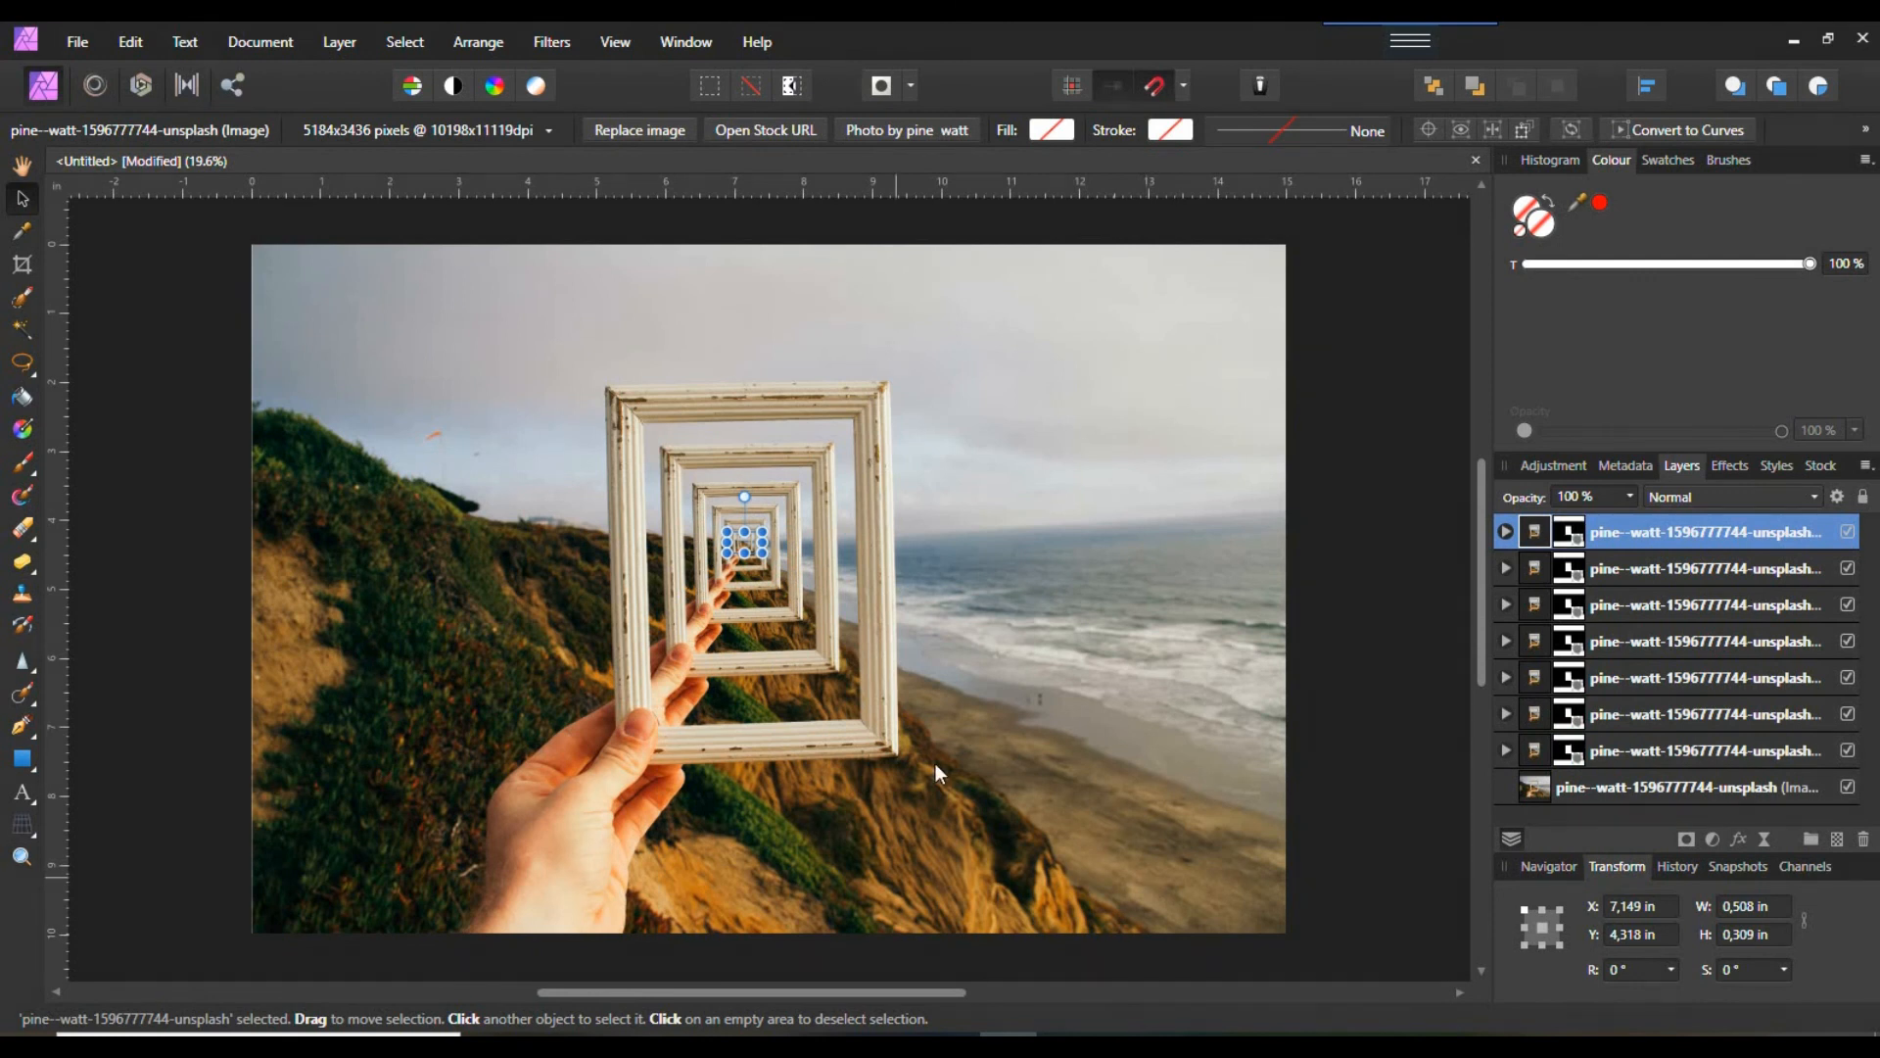
pyautogui.click(1375, 761)
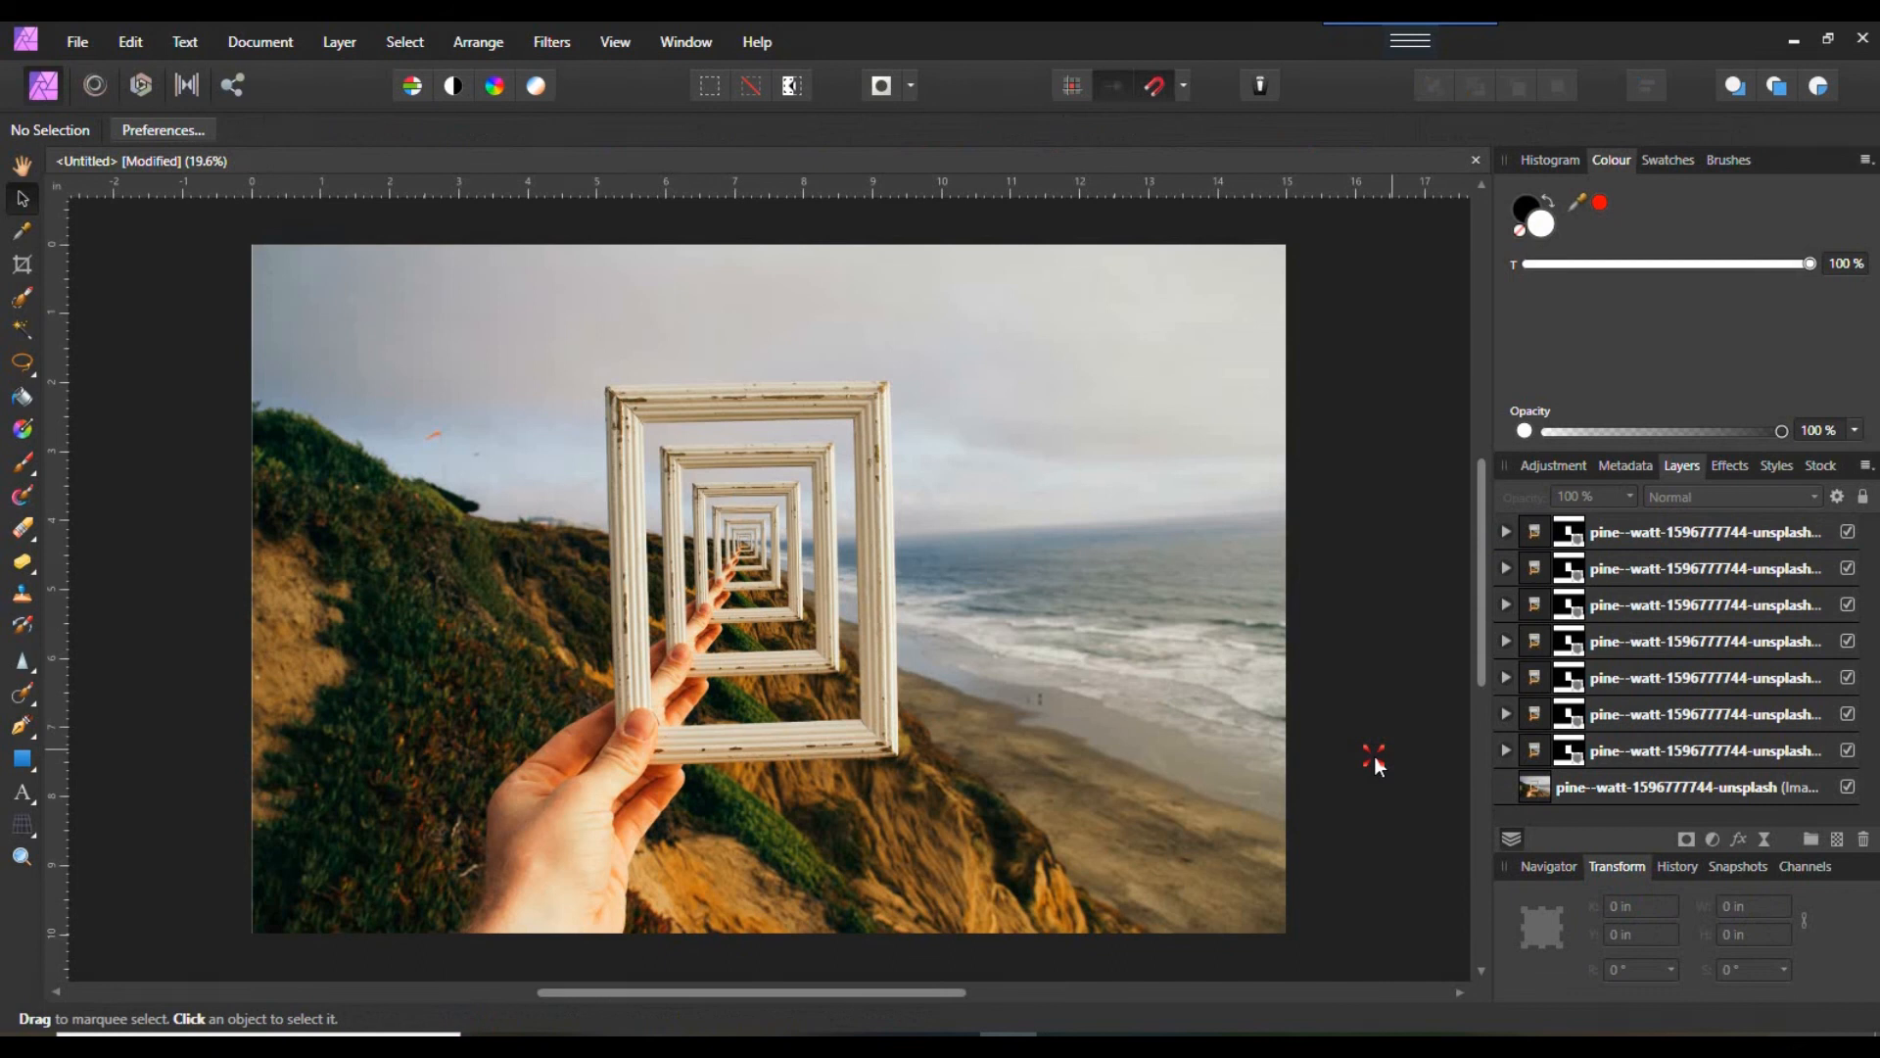